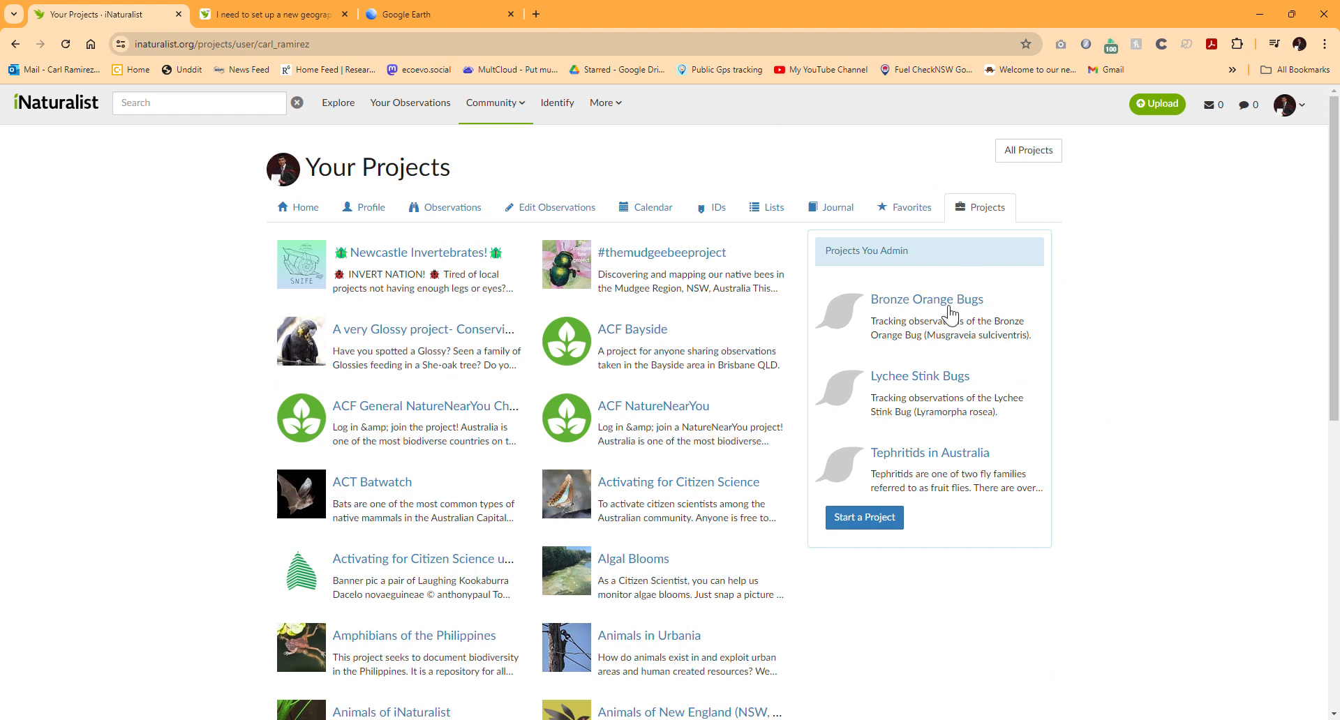
Open the Bronze Orange Bugs project for editing and examine its observation requirements, including taxa, data quality, media type and date filters
left_click(951, 302)
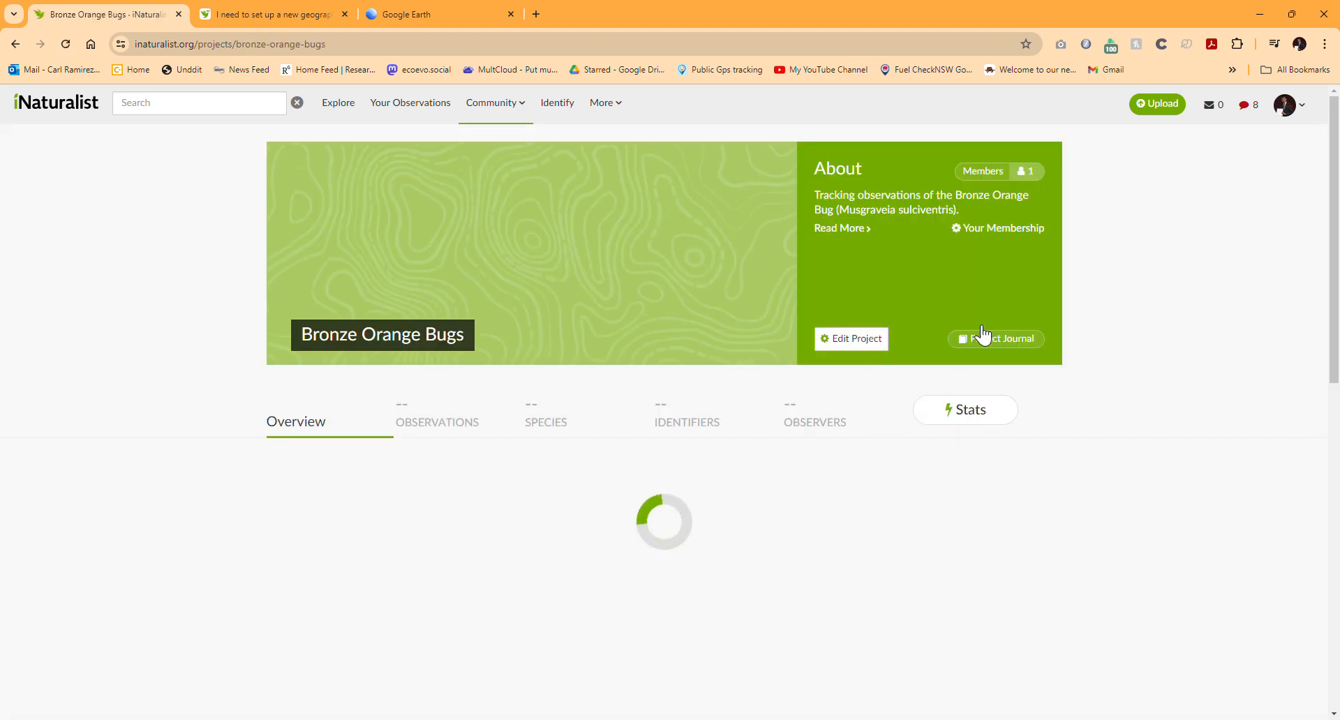
left_click(878, 340)
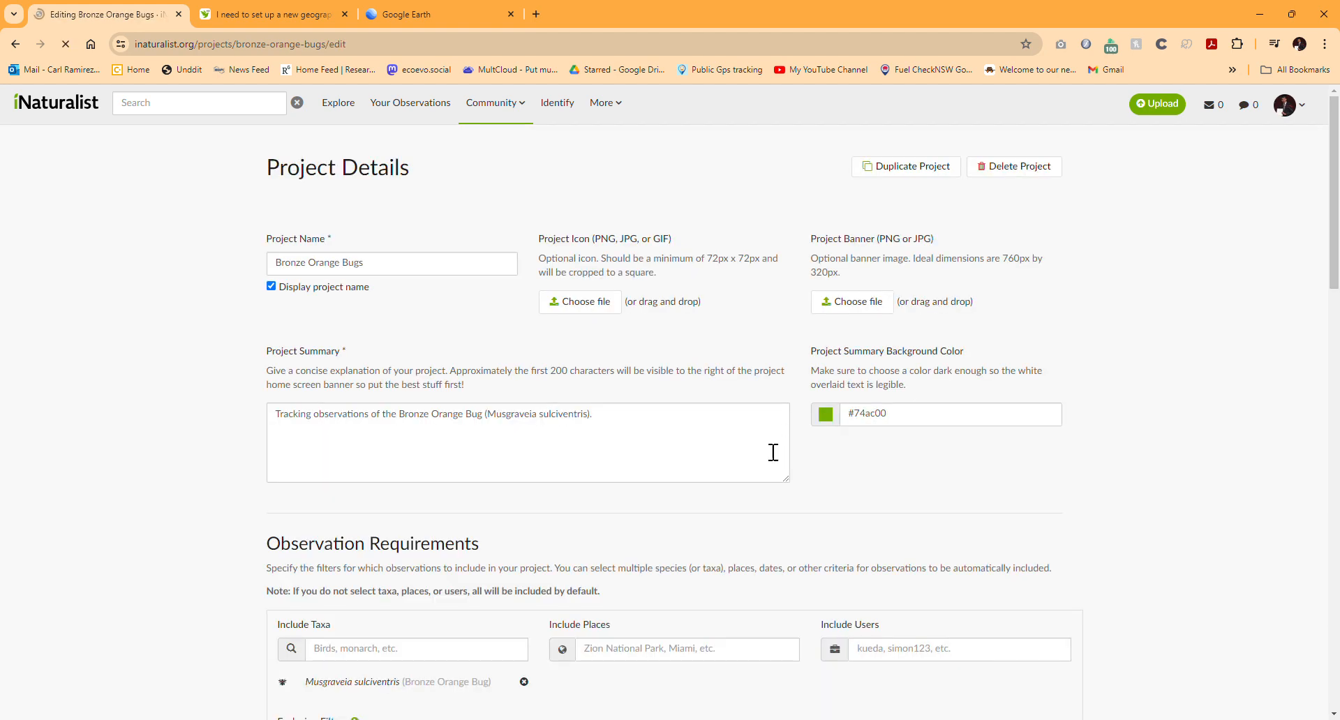
scroll(539, 345, "down", 3)
scroll(541, 349, "down", 1)
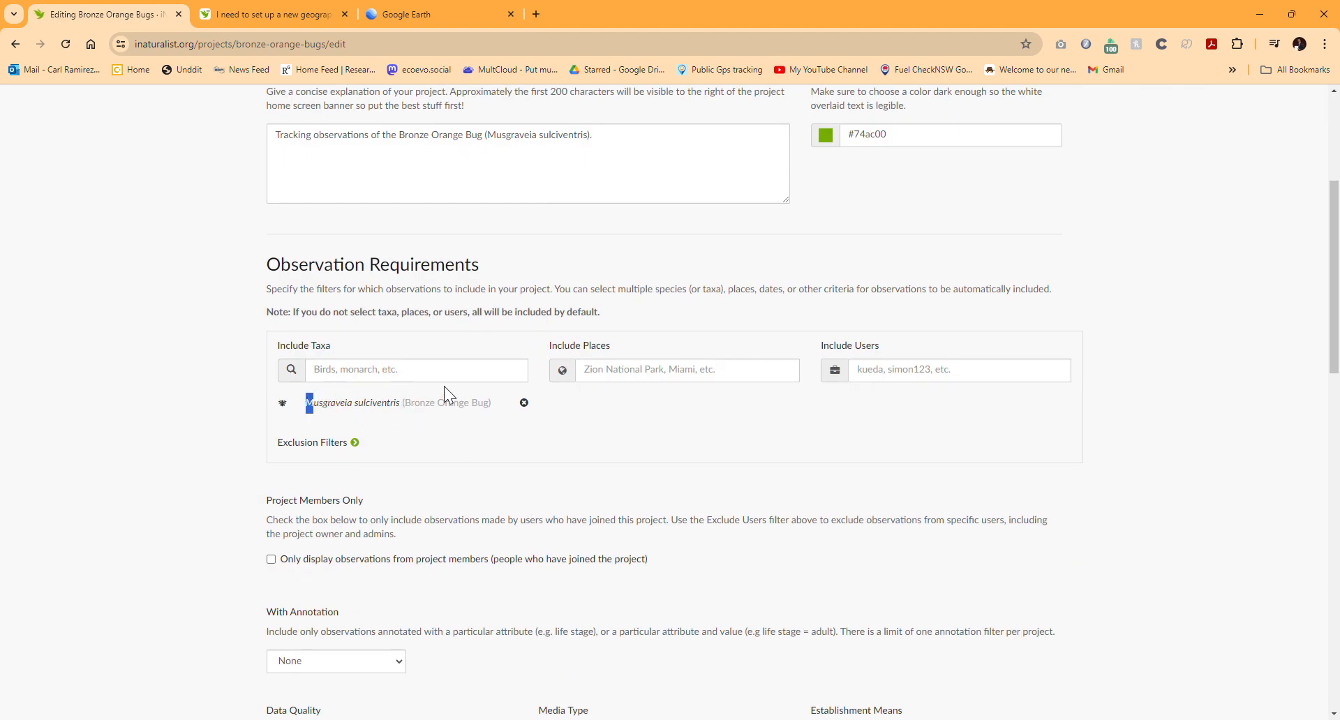
left_click_drag(309, 403, 449, 411)
scroll(464, 401, "down", 6)
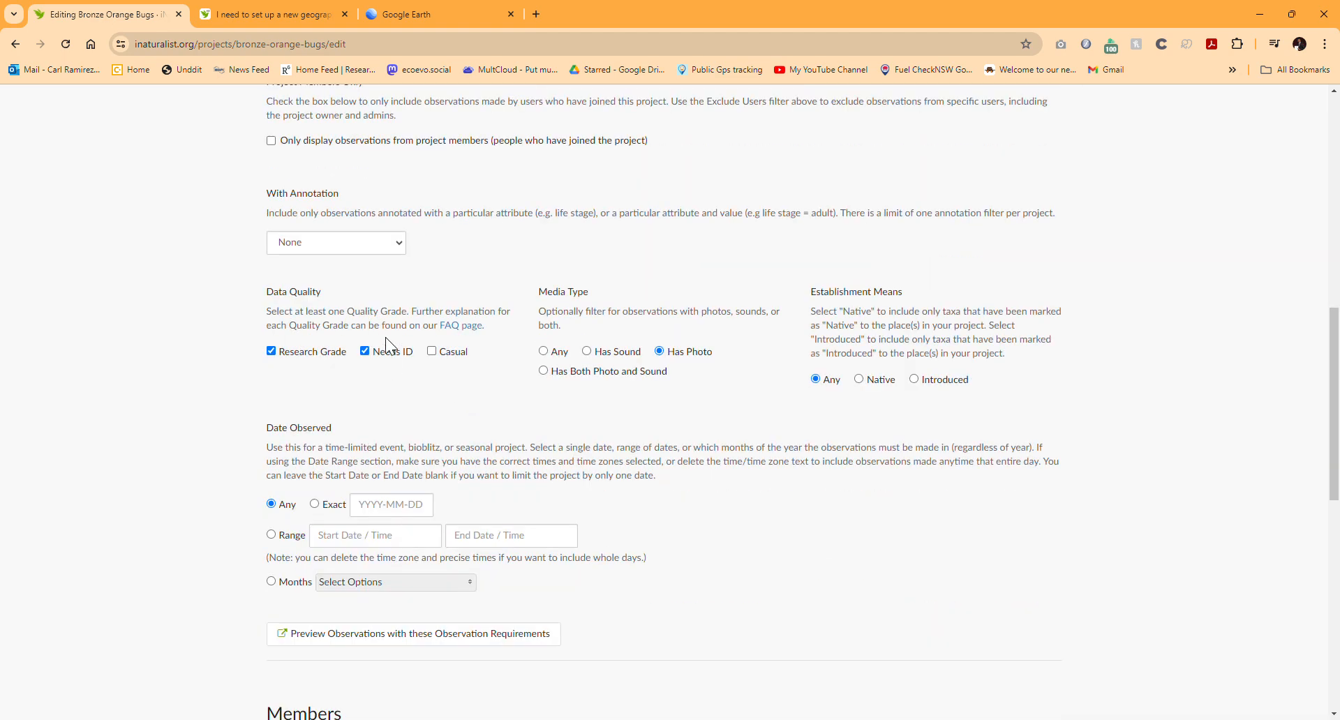
scroll(420, 385, "down", 5)
scroll(572, 419, "up", 11)
left_click(655, 423)
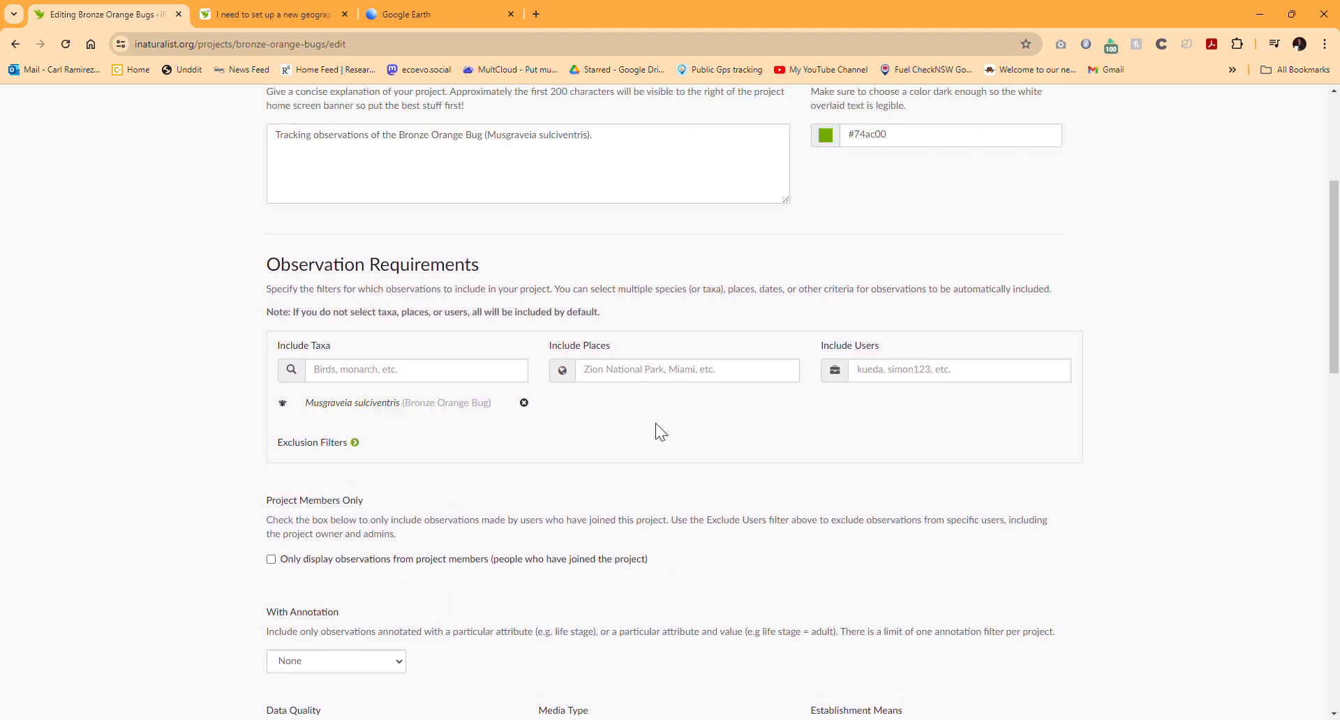
scroll(656, 423, "up", 5)
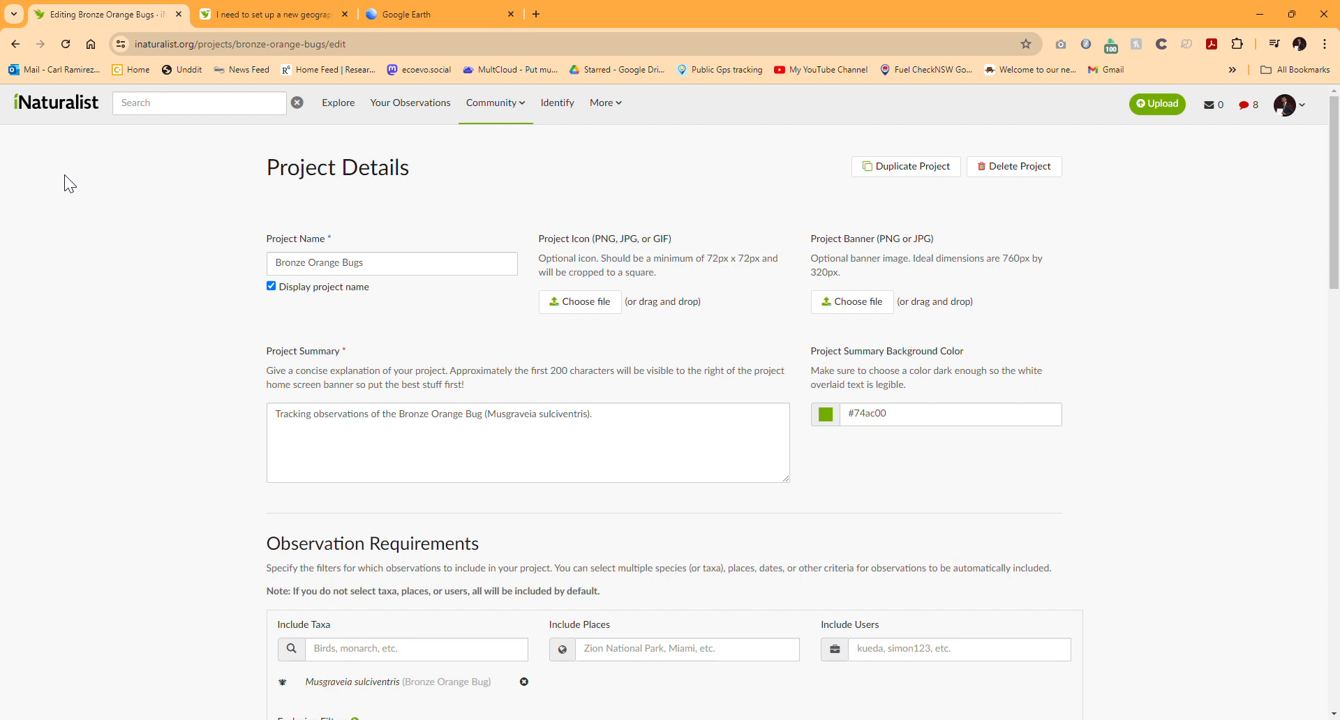
Check the included-places filter in the Bronze Orange Bugs project settings and return to the list of projects
left_click(21, 43)
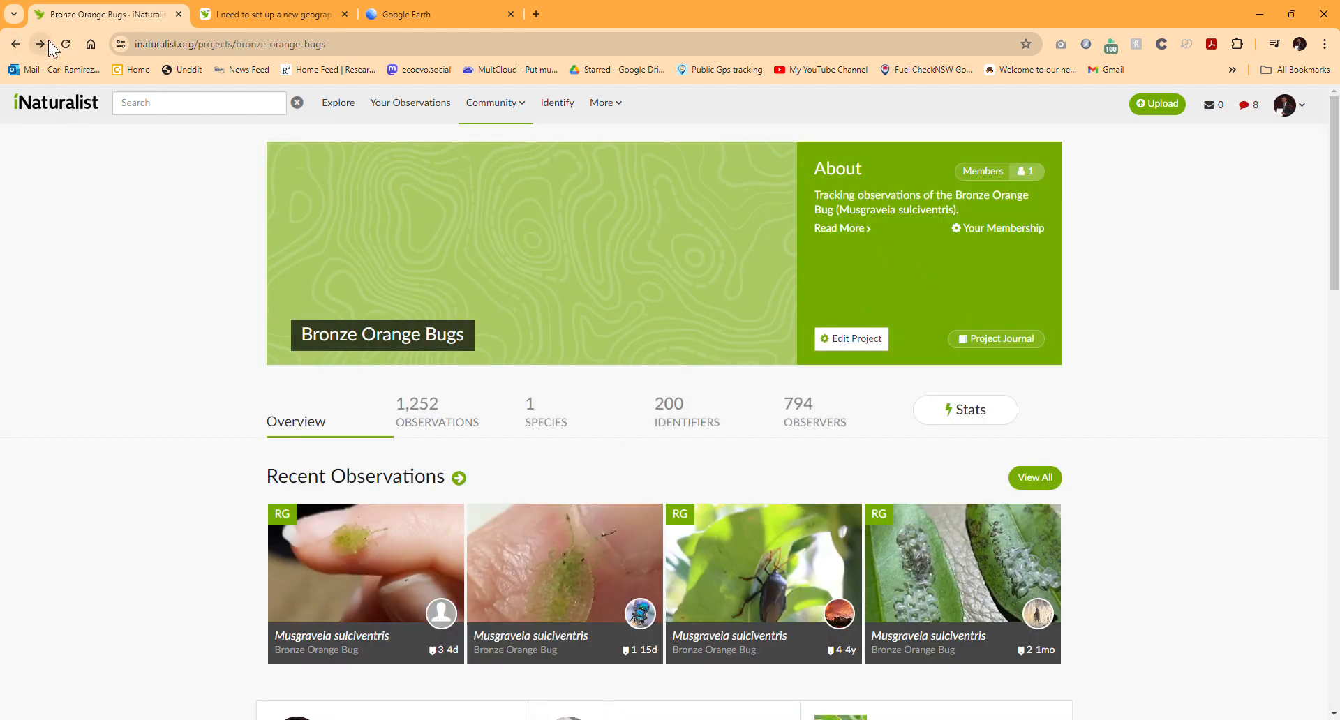
left_click(42, 44)
scroll(622, 455, "down", 3)
left_click(623, 453)
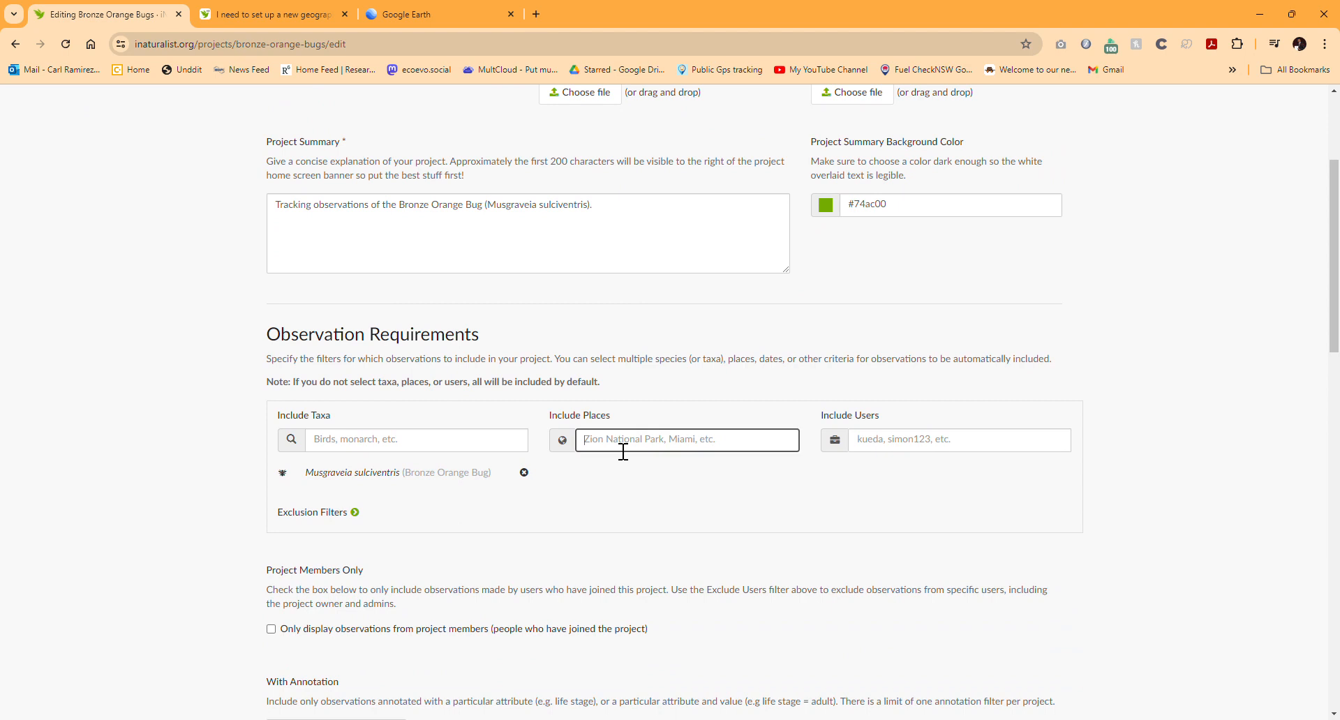
left_click(14, 45)
left_click(14, 45)
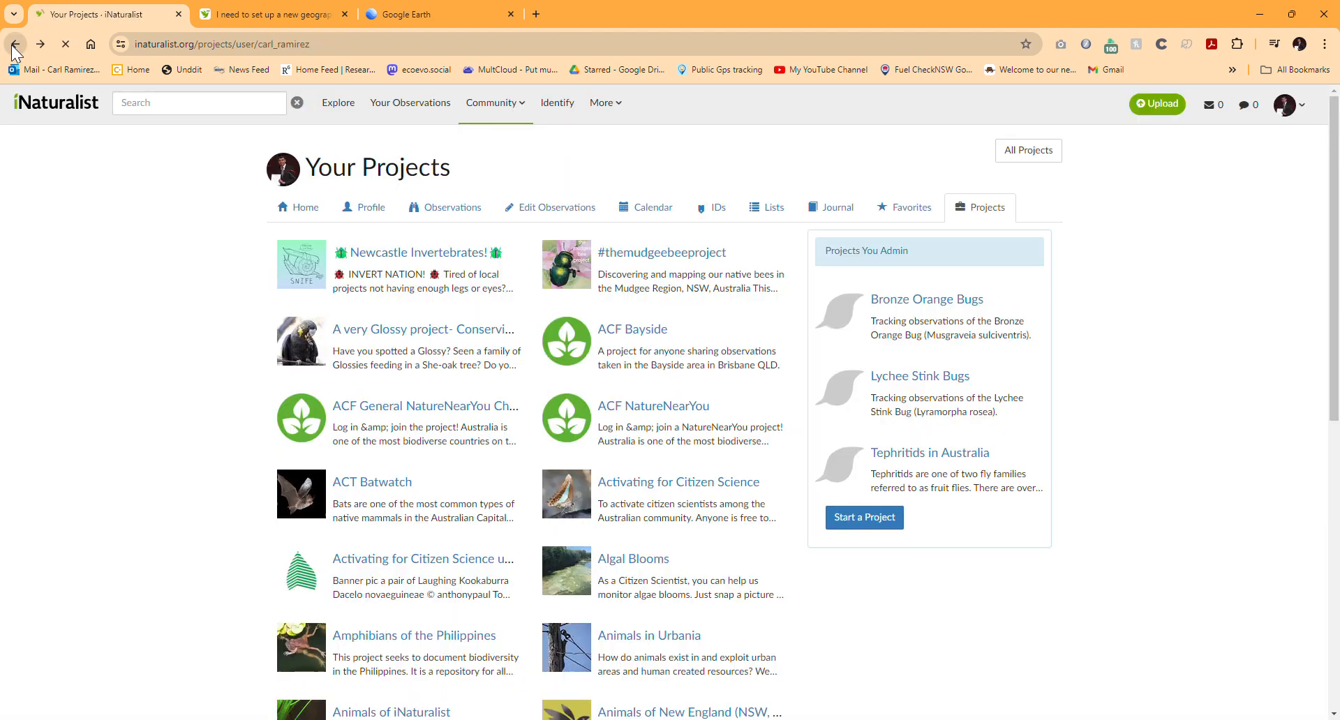
Switch to Google Earth and draw a closed polygon around the Hawkesbury EarthCare Centre site, about 386 m in perimeter
left_click(440, 14)
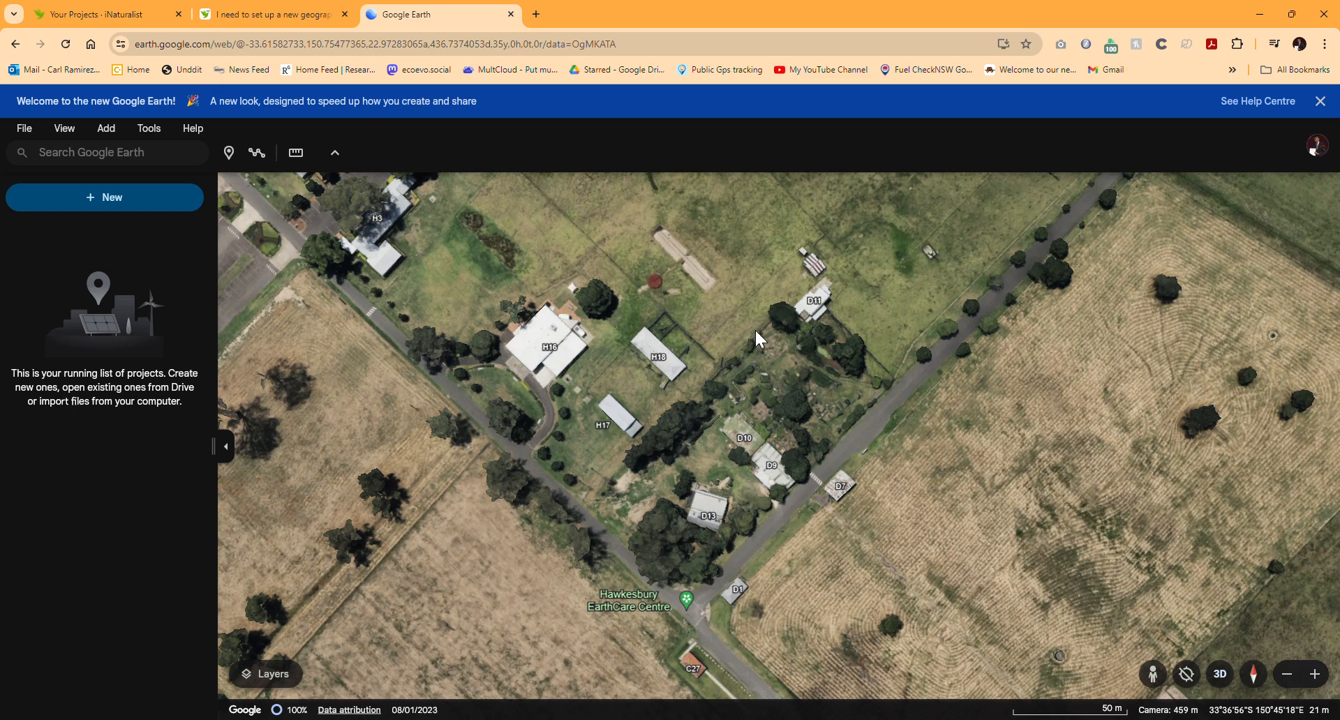
left_click(255, 153)
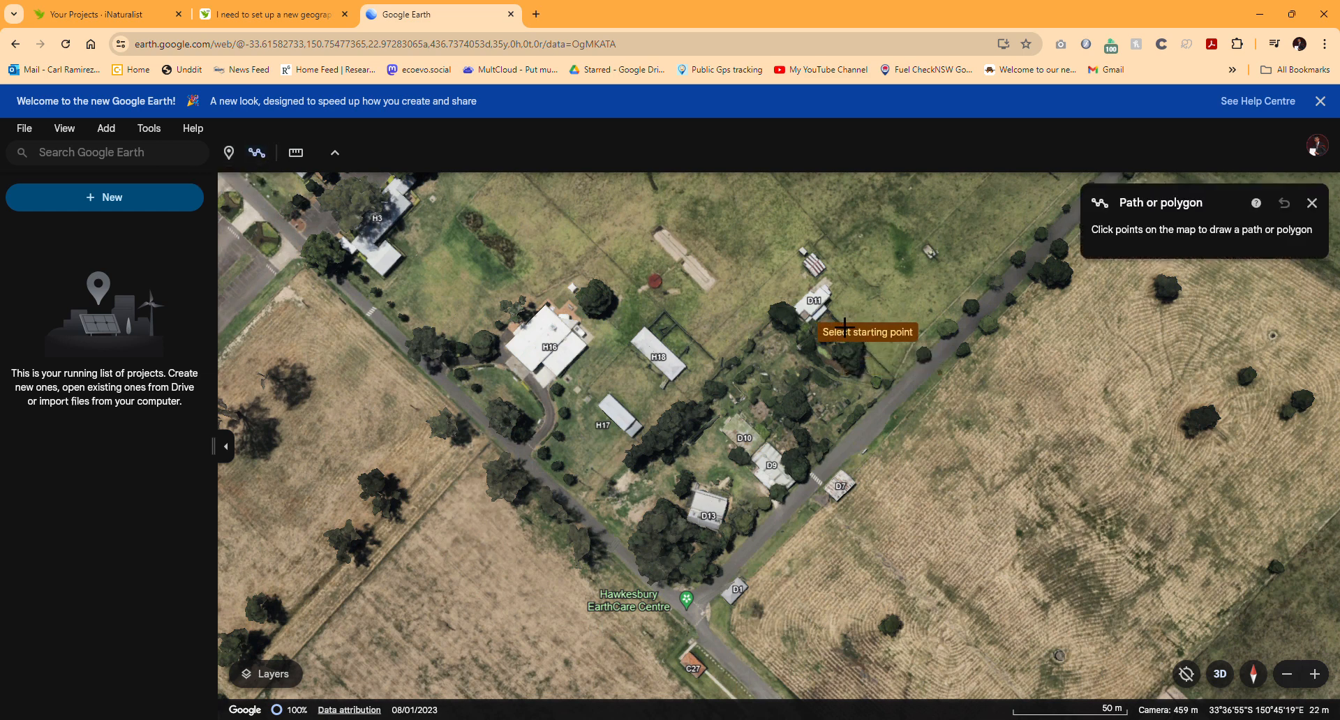
left_click(829, 308)
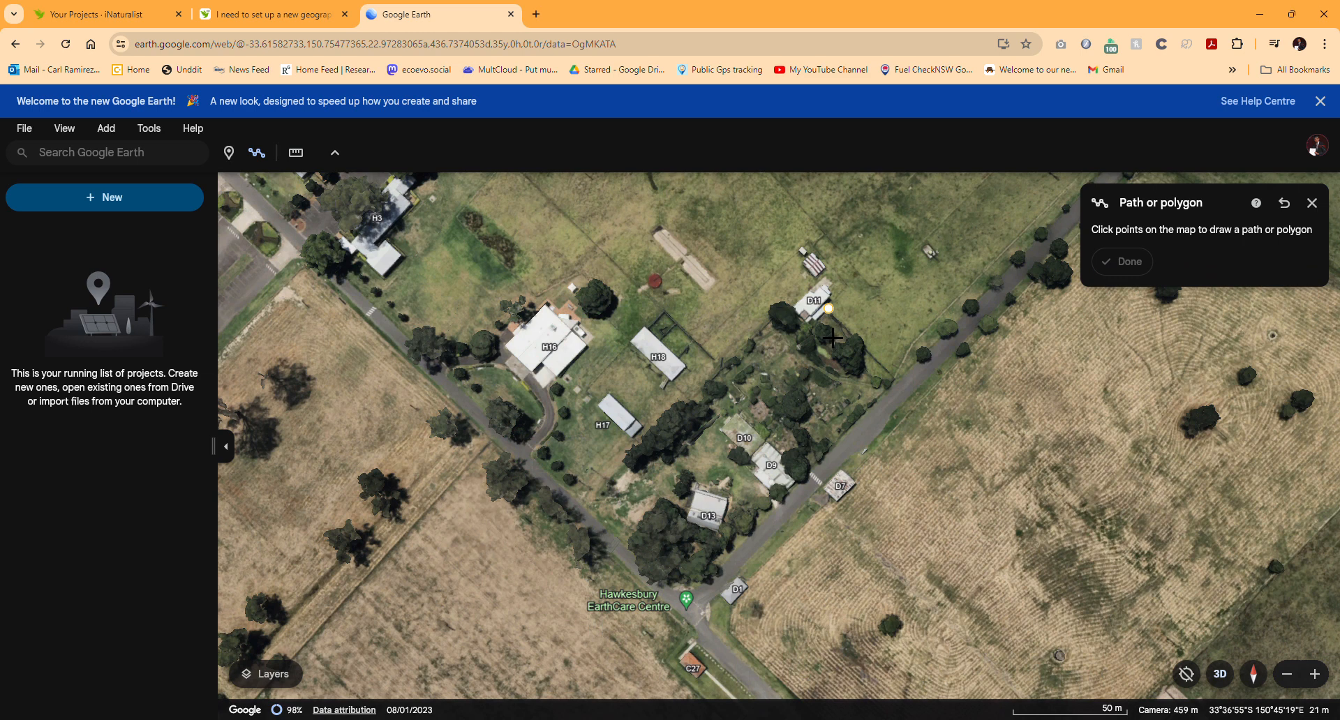
left_click(816, 320)
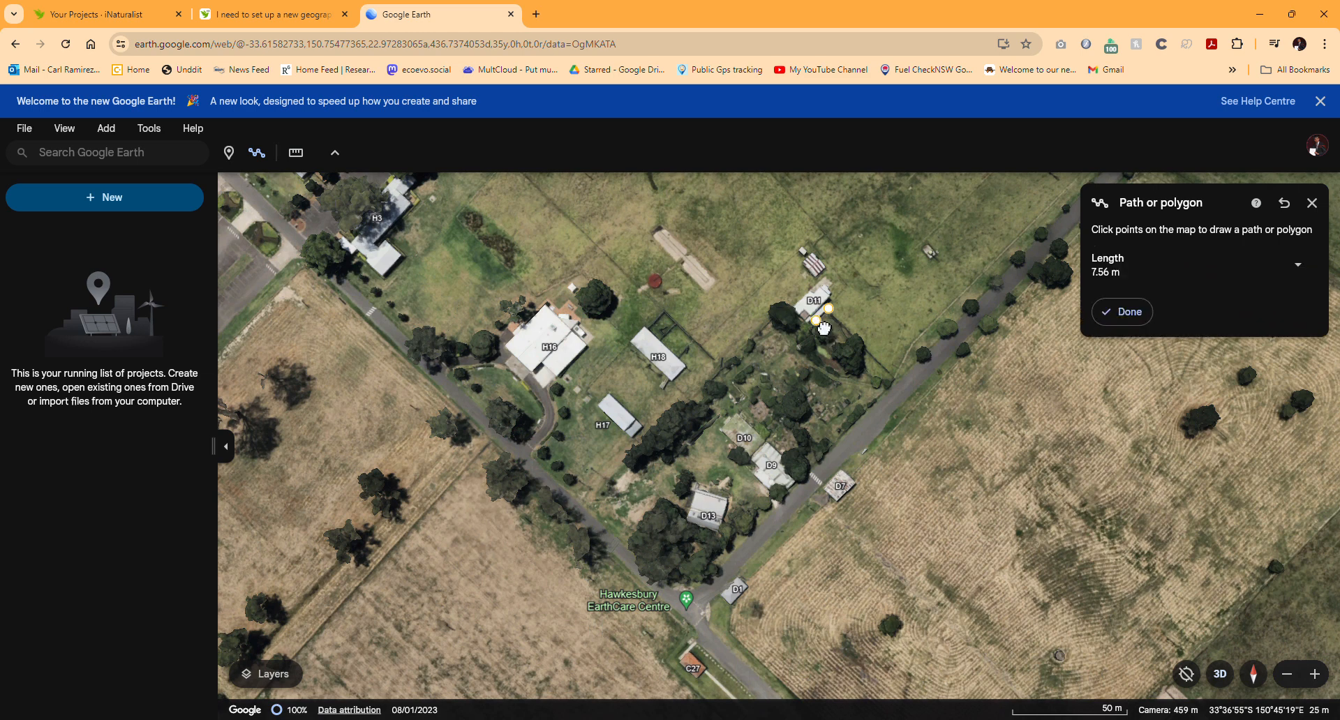
left_click(811, 316)
left_click(786, 304)
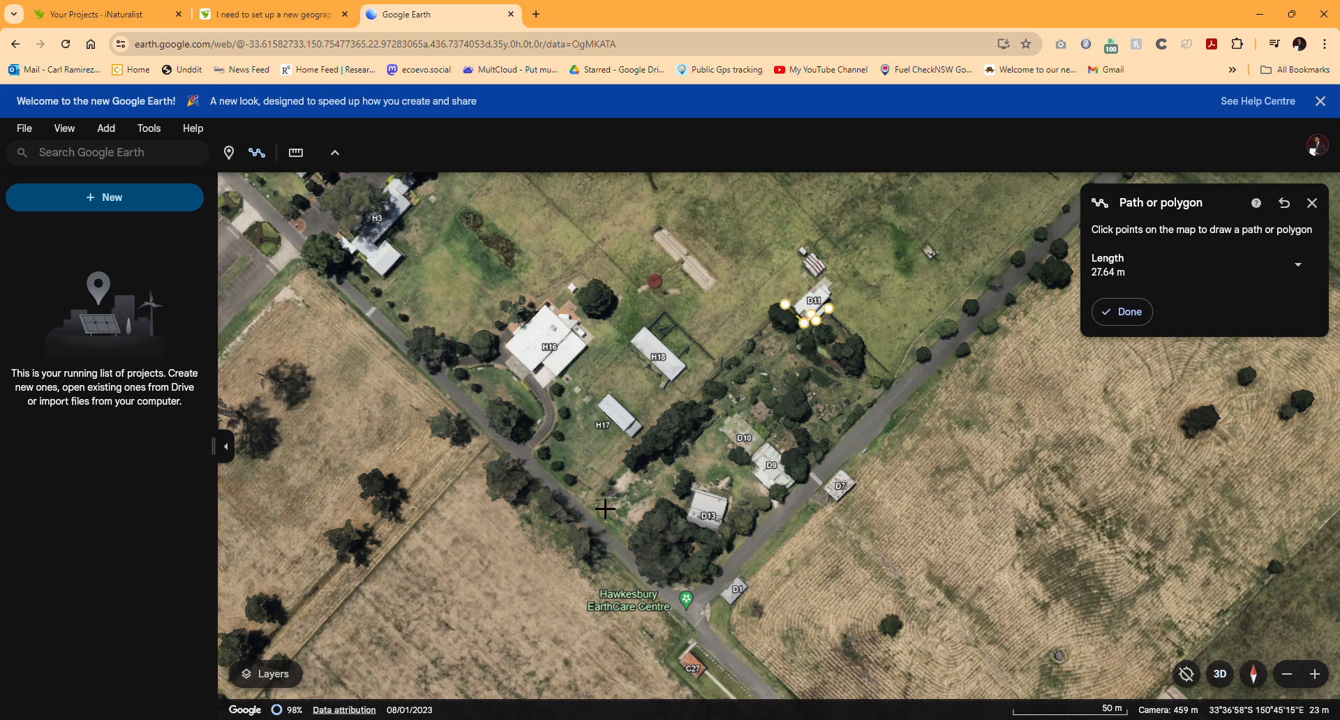
left_click(583, 501)
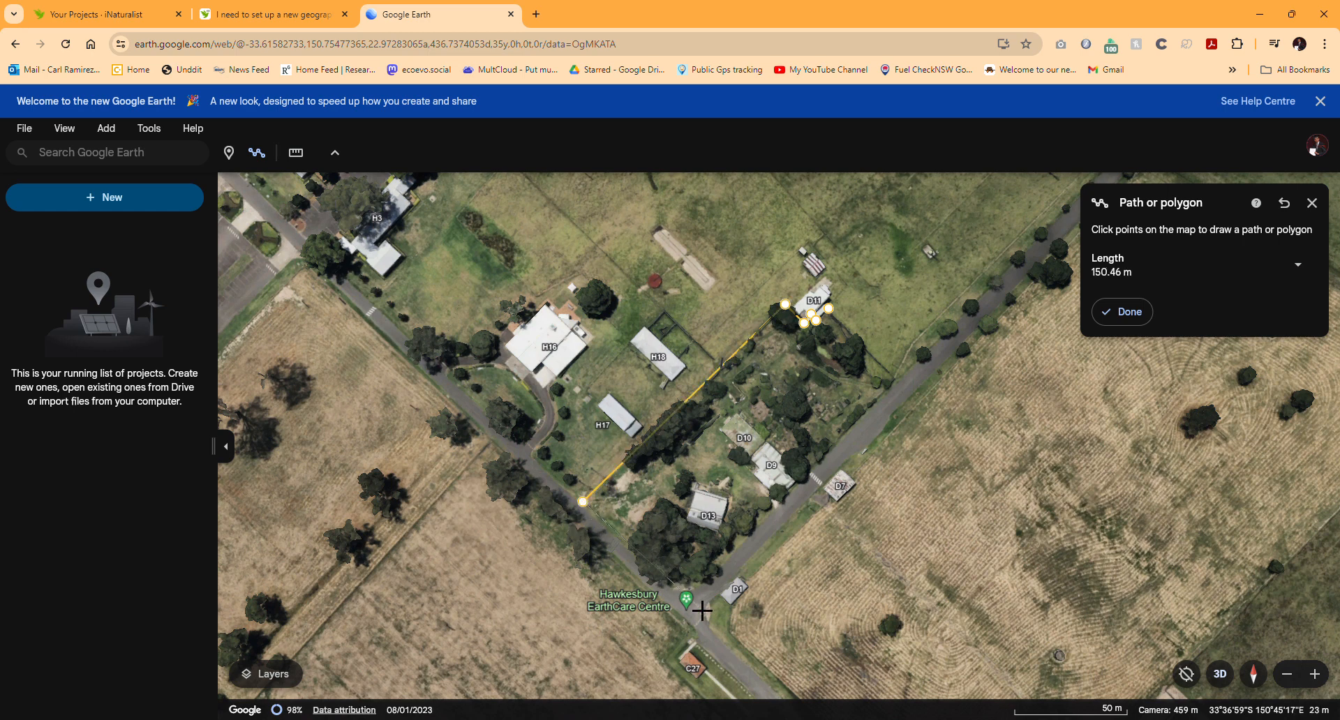
left_click(686, 595)
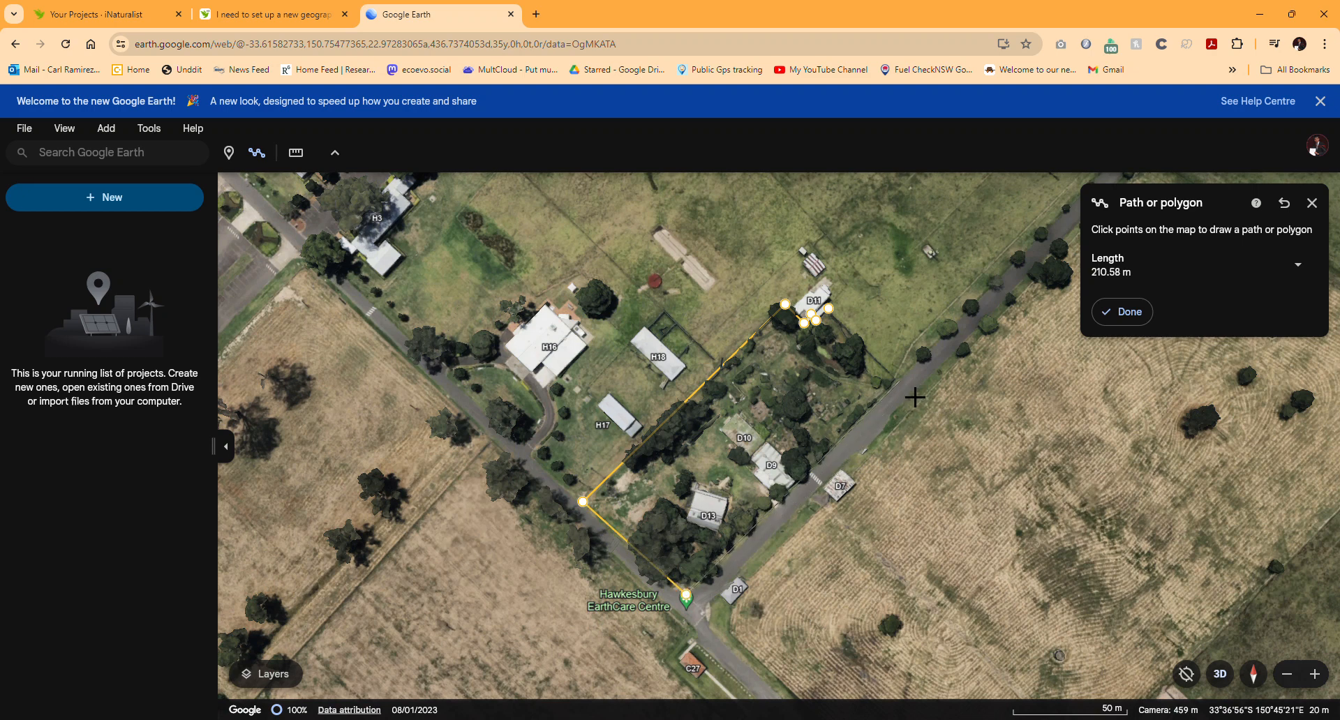
left_click(899, 381)
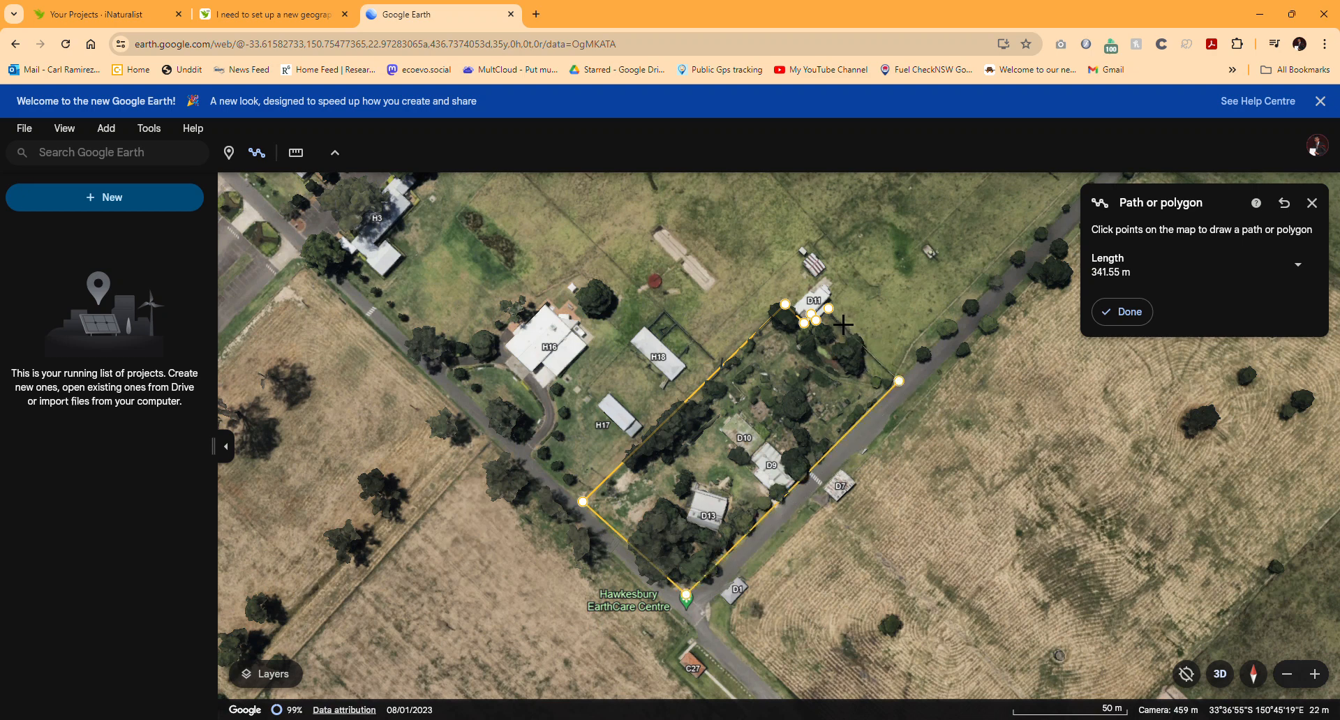
left_click(829, 309)
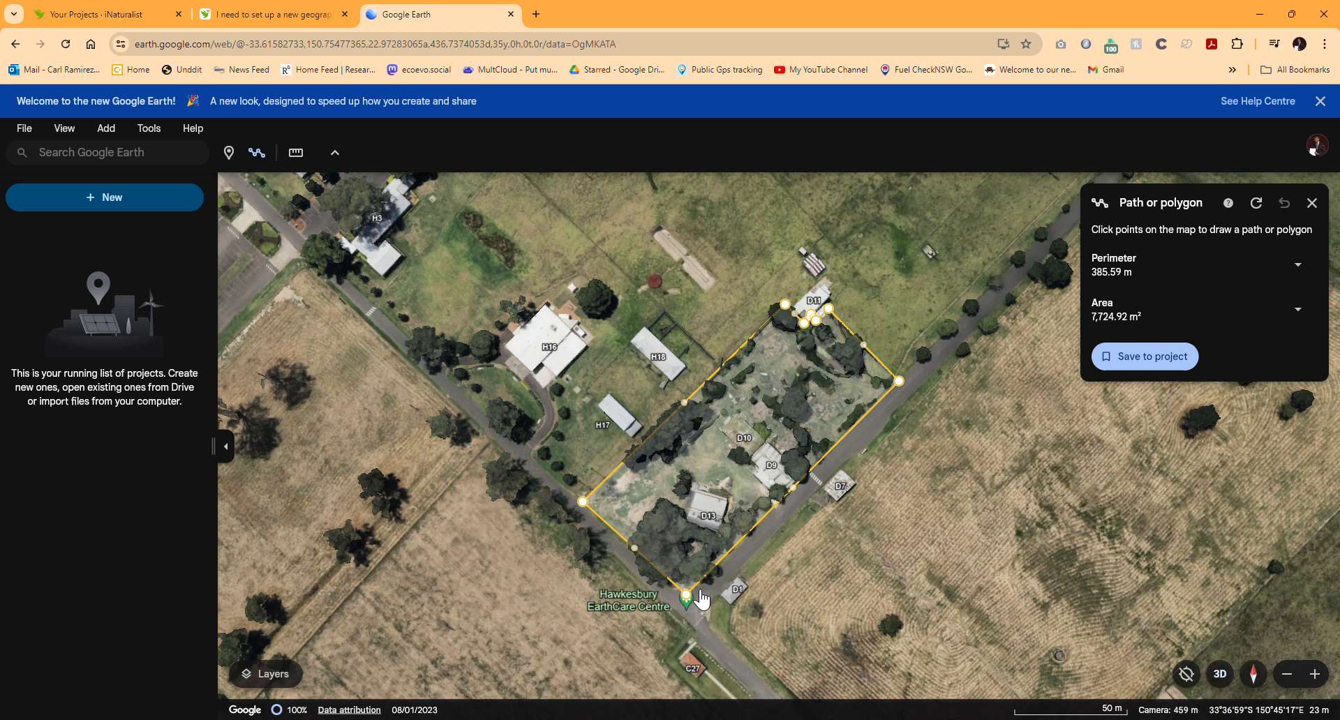
Nudge the polygon's road-junction corner and its western roadside corner outward, and save the polygon to a Drive project
left_click_drag(687, 596, 685, 598)
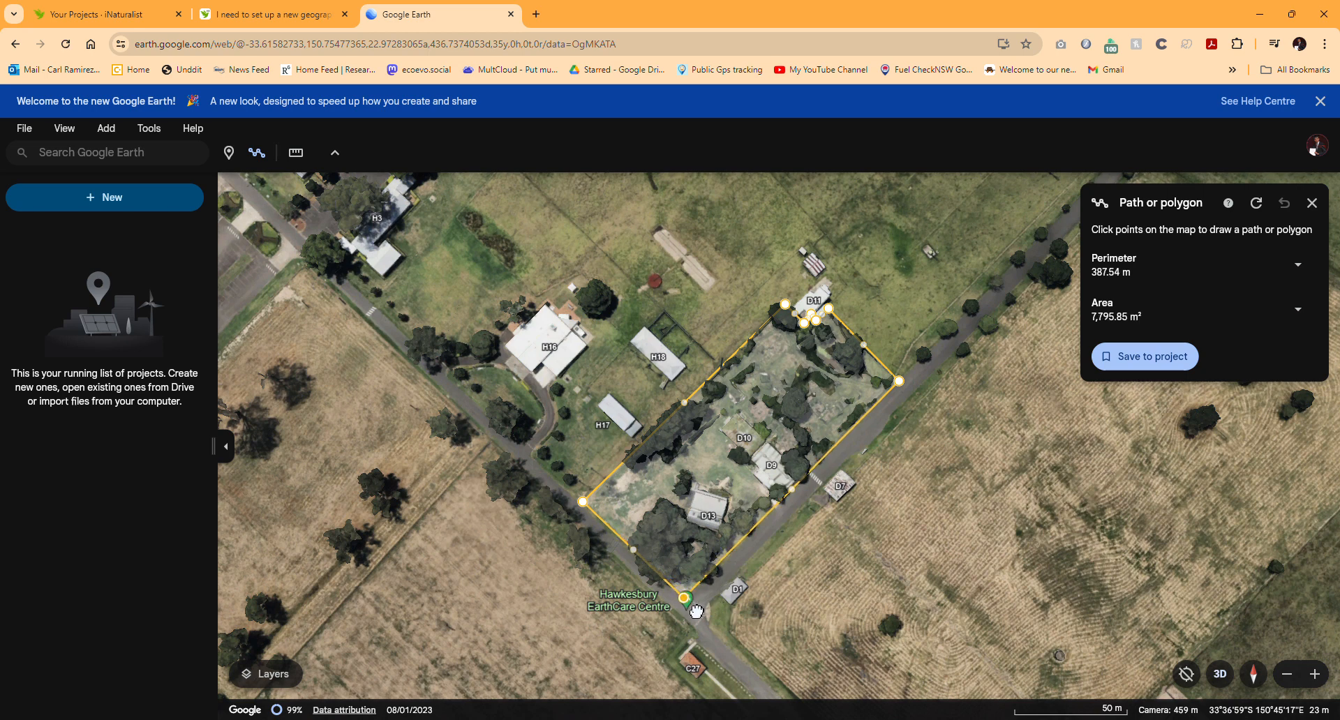
left_click_drag(583, 502, 592, 518)
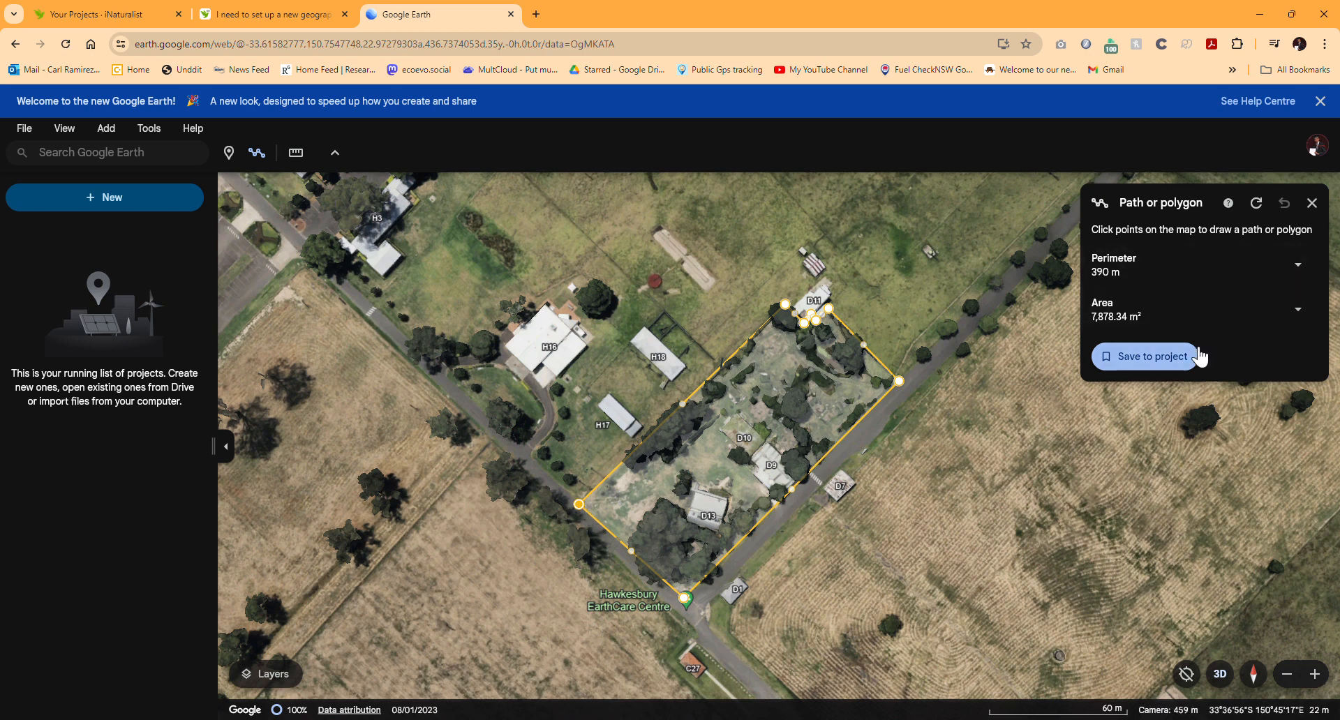
left_click(1152, 362)
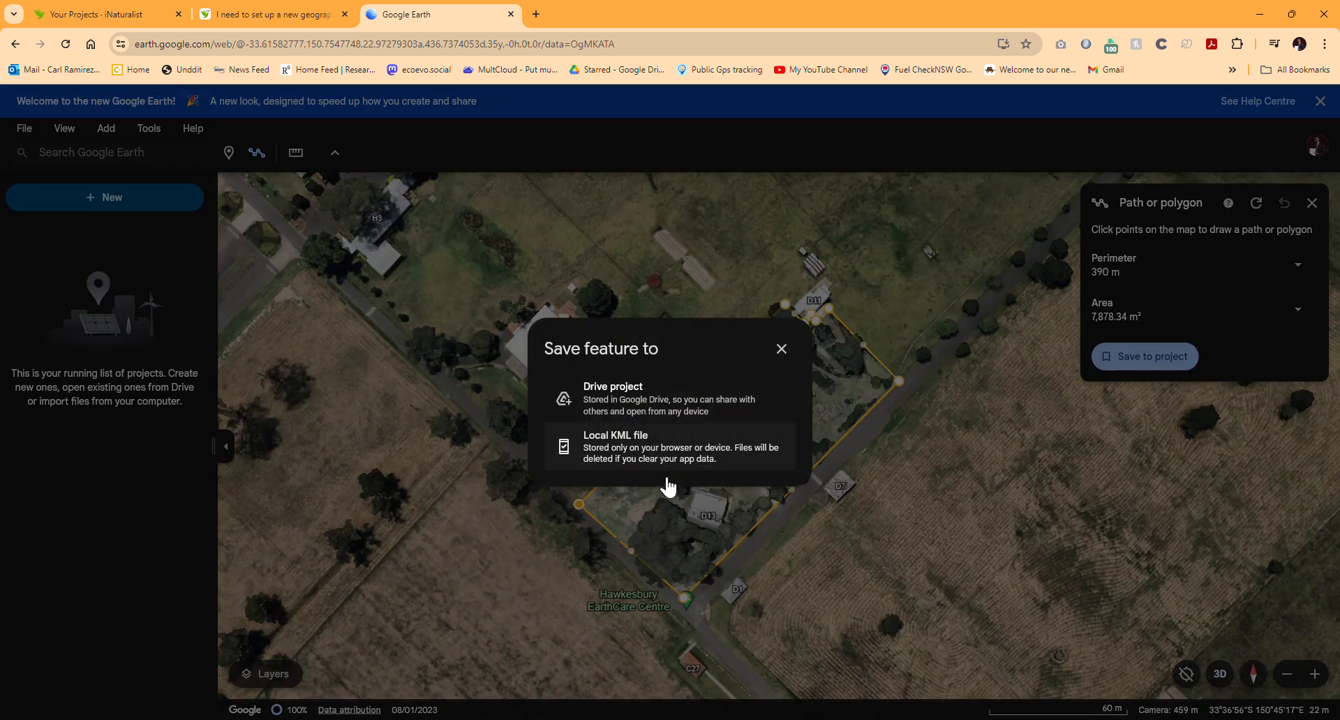
left_click(666, 404)
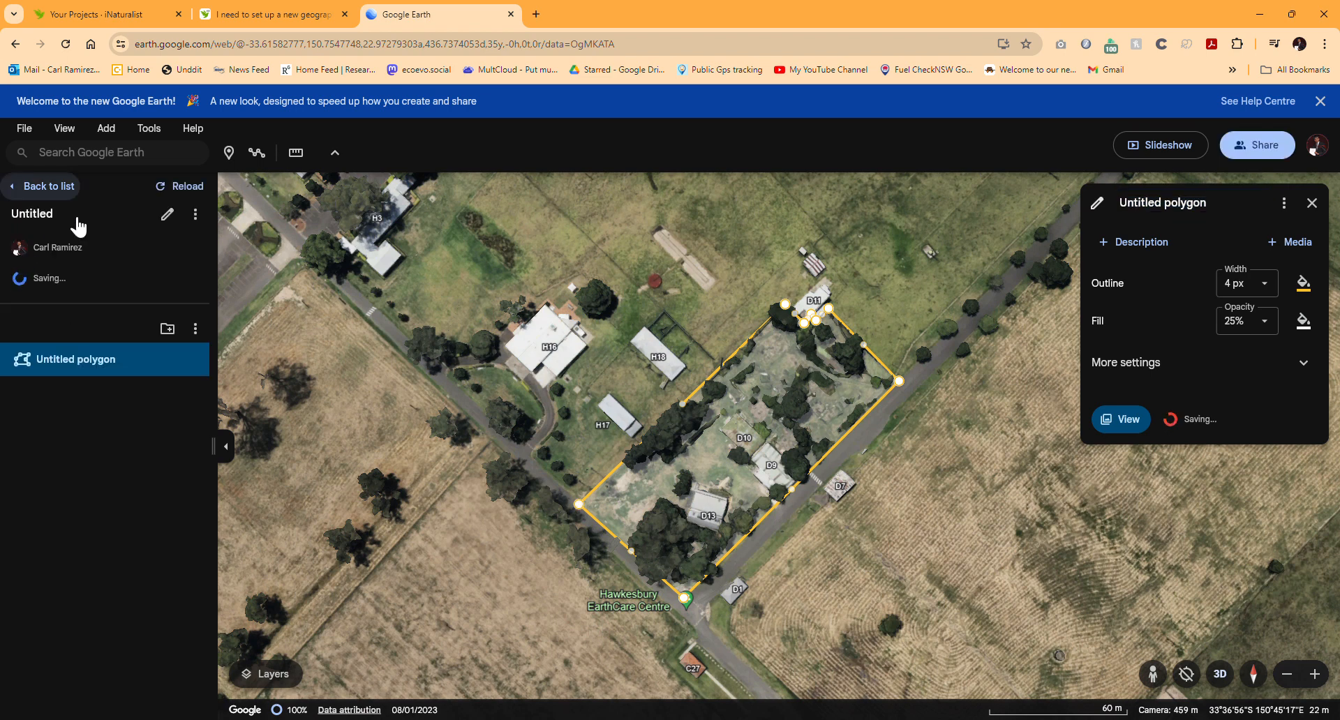
Title the project Hawkesbury EarthCare Centre and export it as a KML file
left_click(168, 212)
double_click(610, 178)
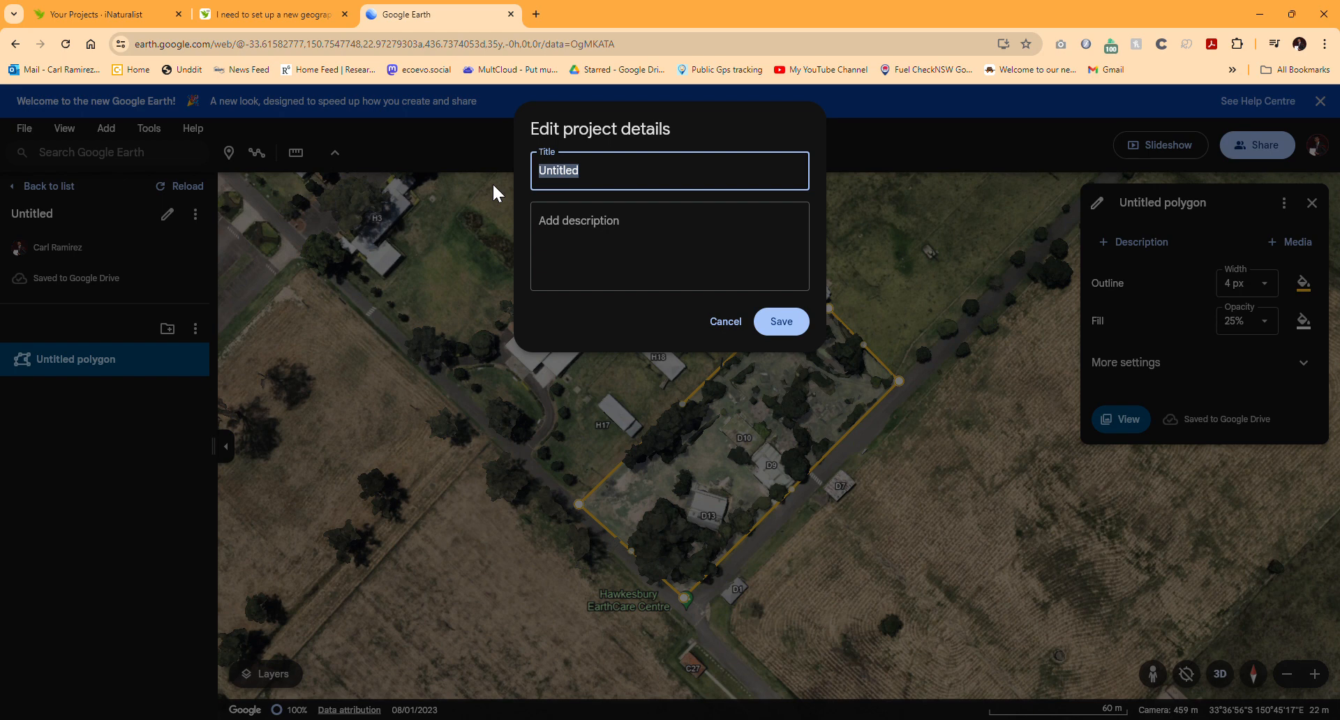
type("Hawkesbury EarthCare C")
key("BackSpace")
key("BackSpace")
type("Care Centre")
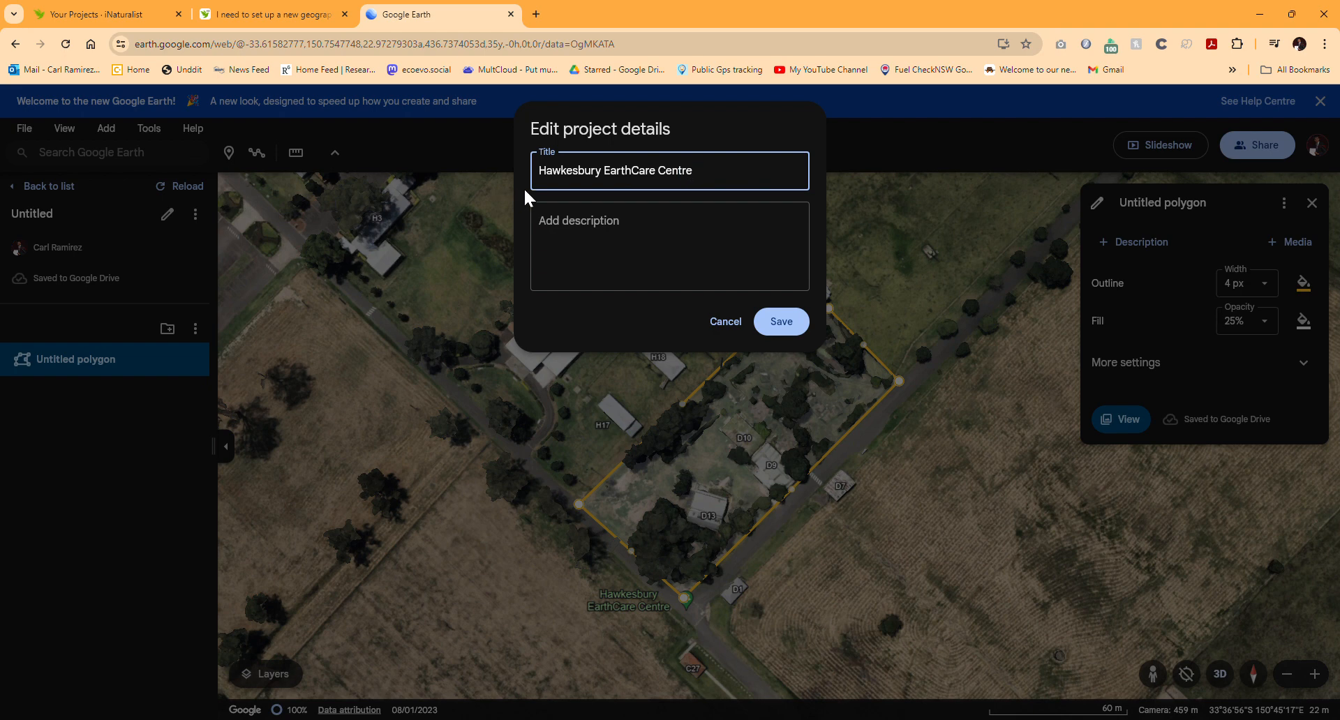
left_click(776, 322)
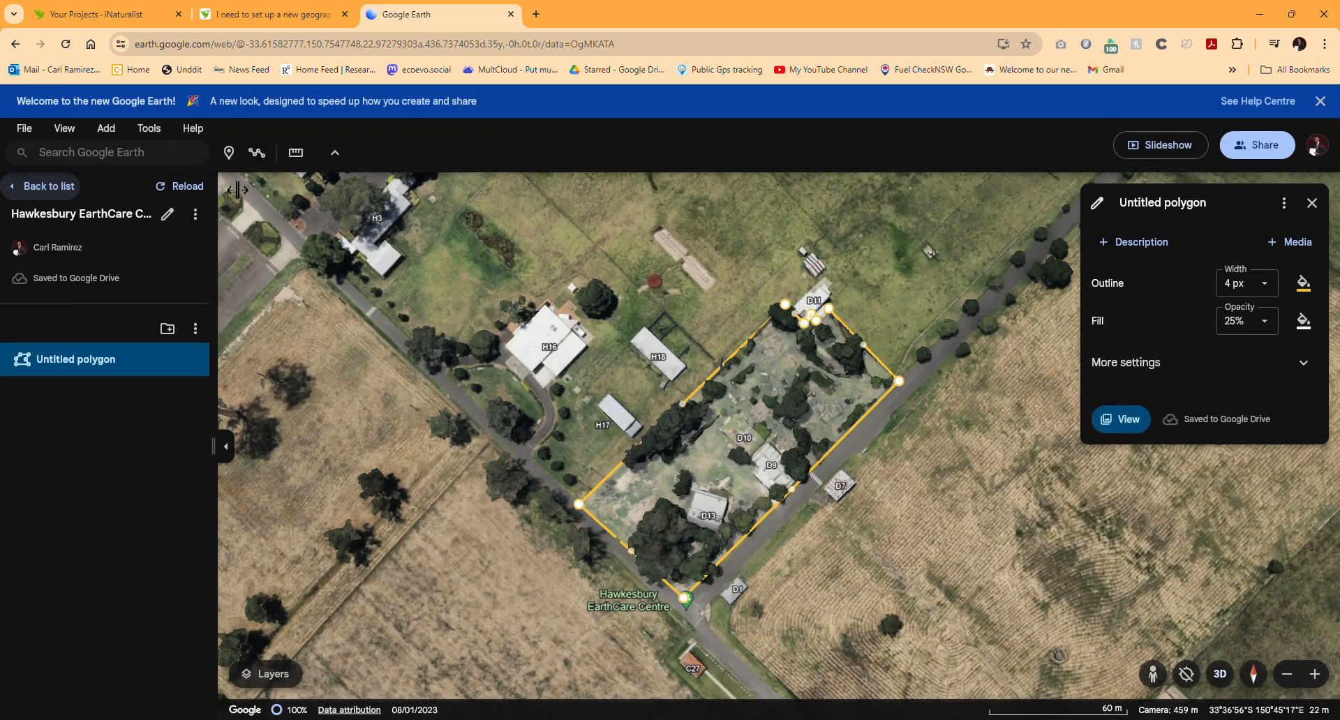
left_click(195, 214)
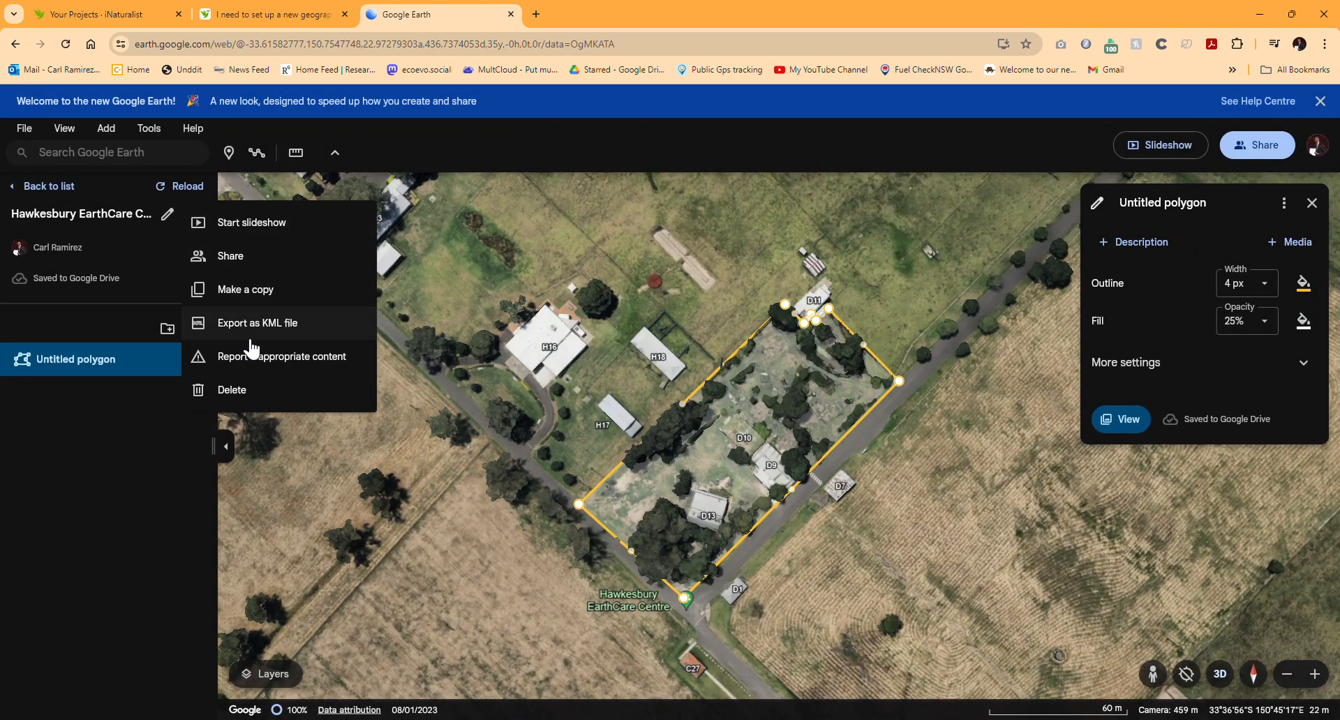
left_click(251, 323)
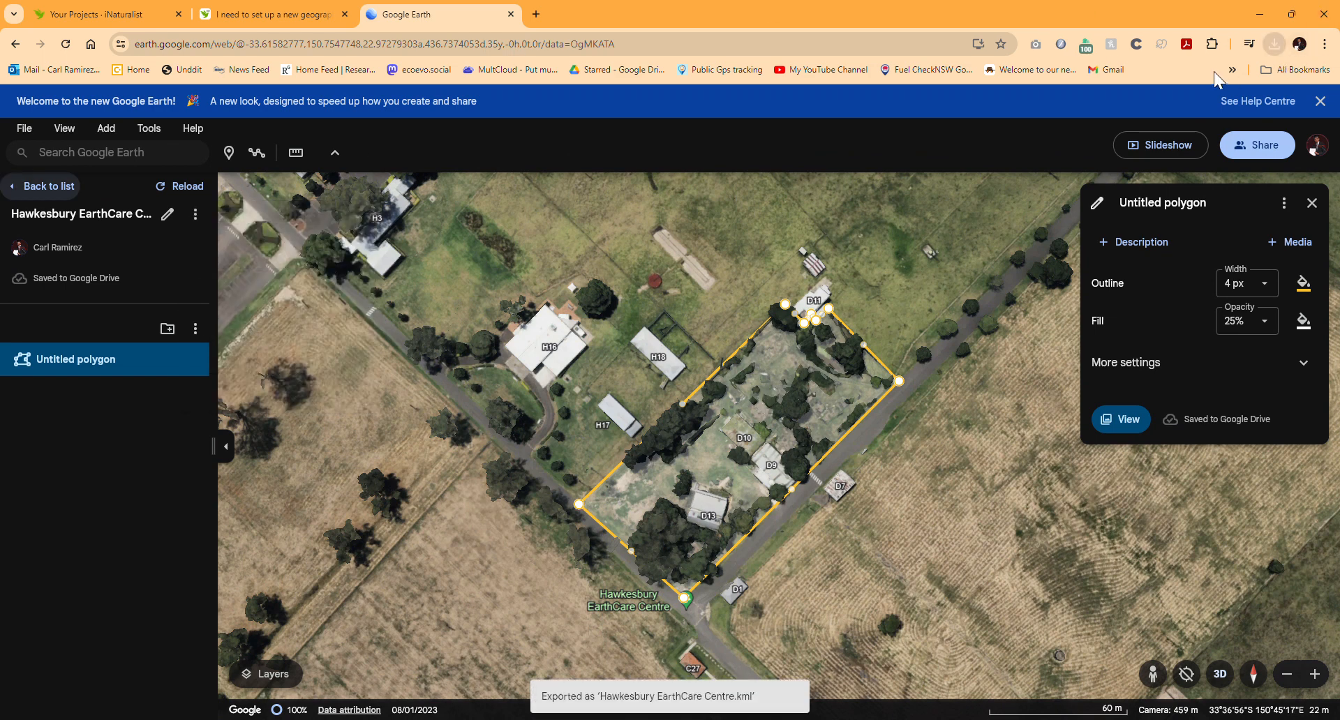
Switch back to iNaturalist and open the form for creating a new place
left_click(105, 14)
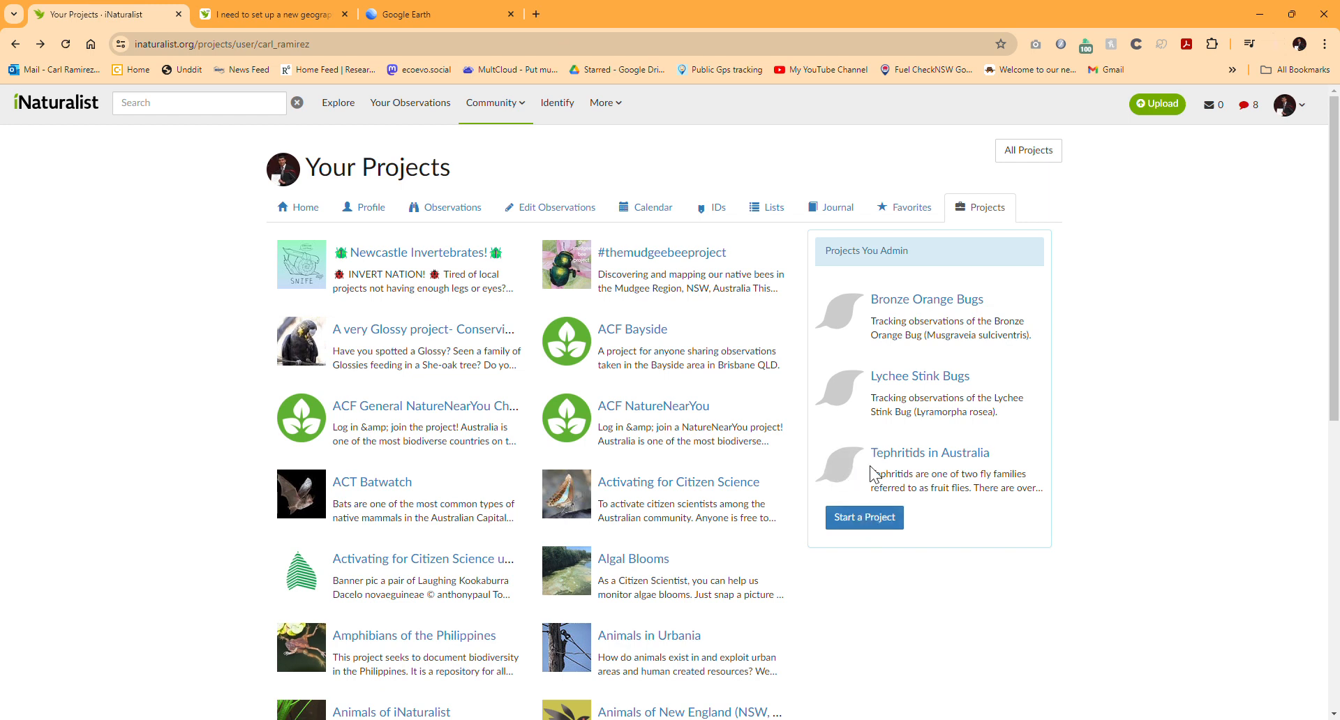
mouse_move(604, 103)
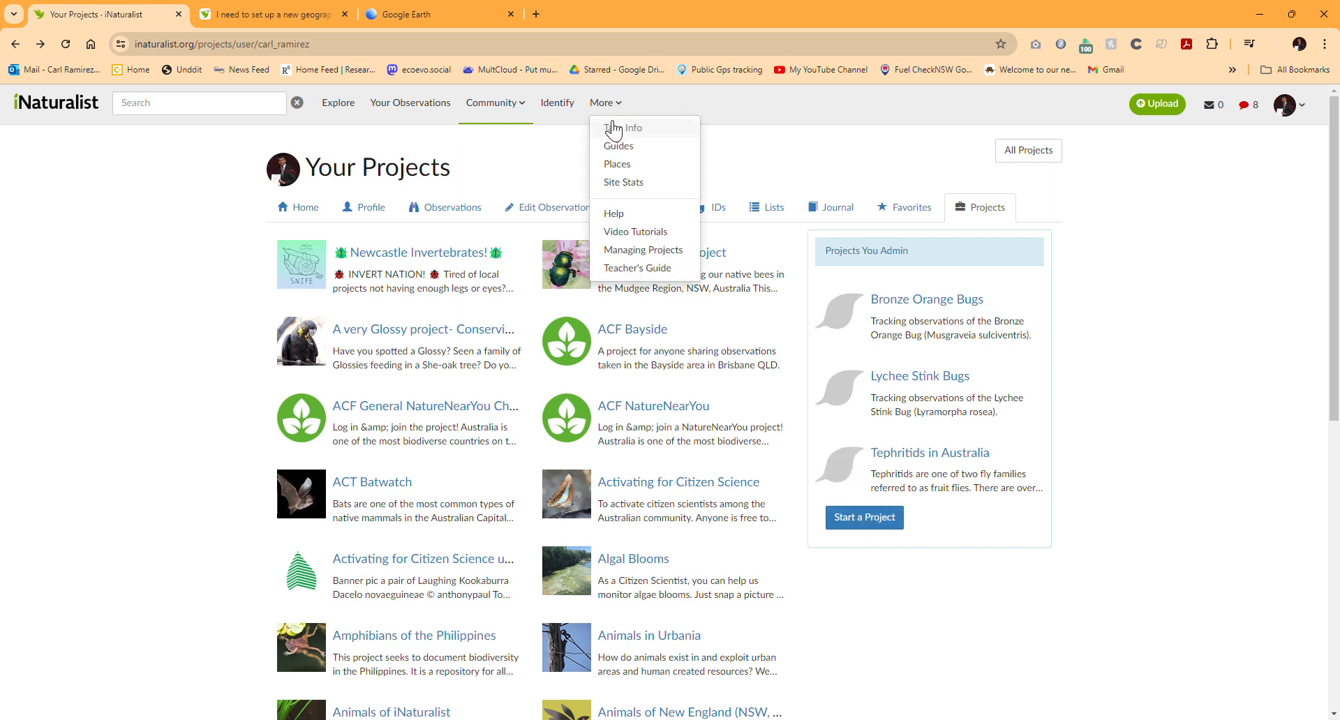
left_click(617, 164)
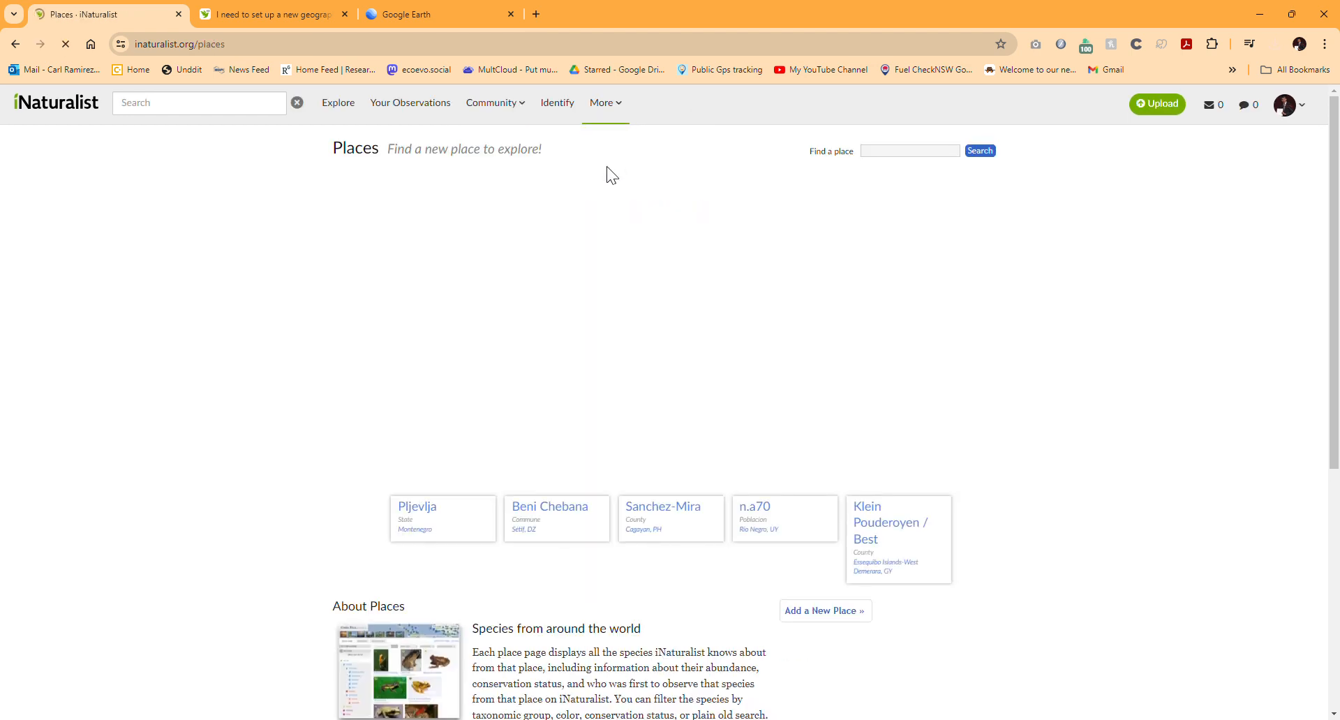
left_click(836, 618)
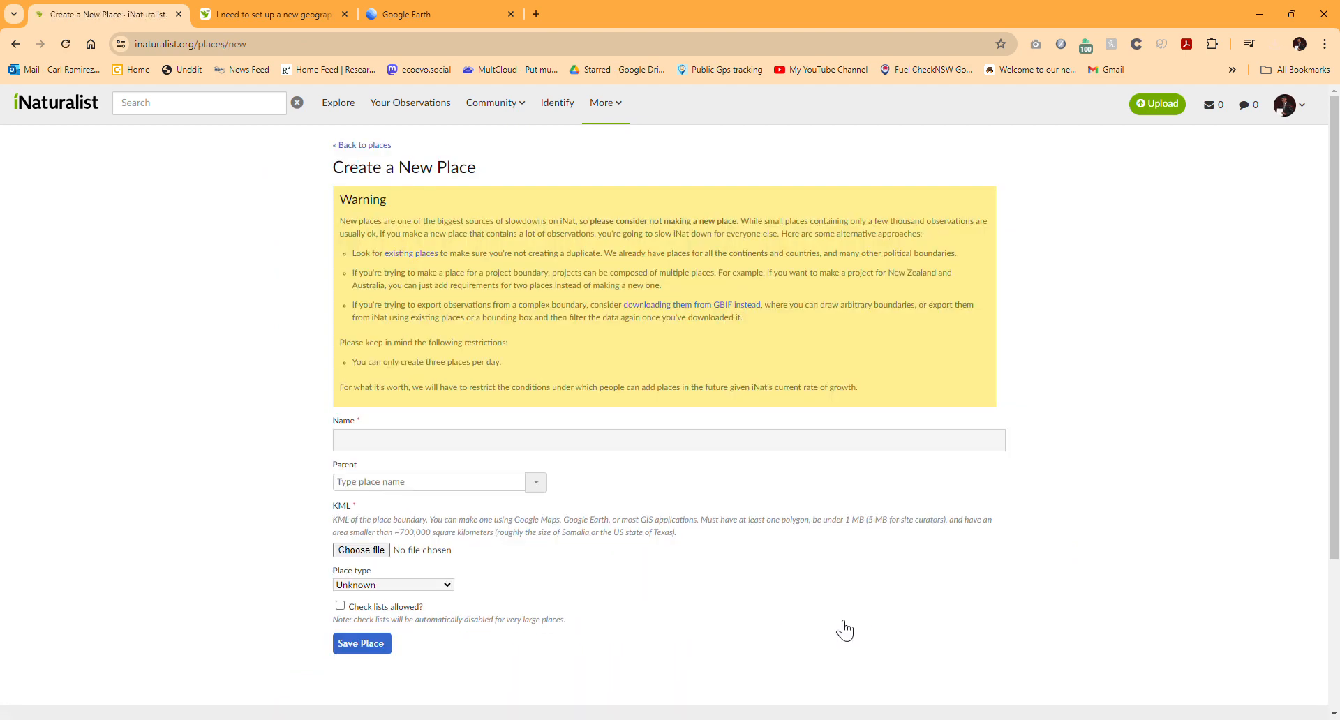
Name the new place Hawkesbury EarthCare Centre and set its parent to the county Hawkesbury, NS, AU
left_click(450, 441)
type("Hawkesbury EarthCare Centre")
left_click(454, 485)
left_click(536, 482)
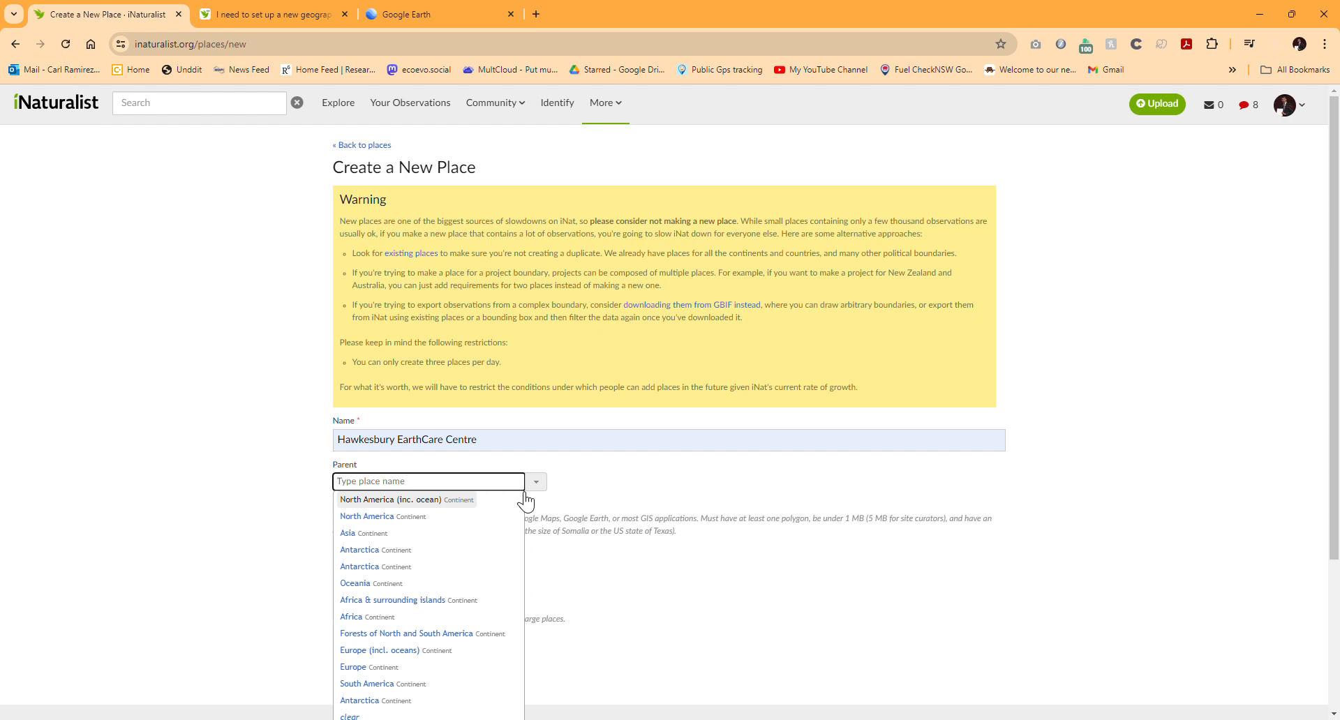
type("h")
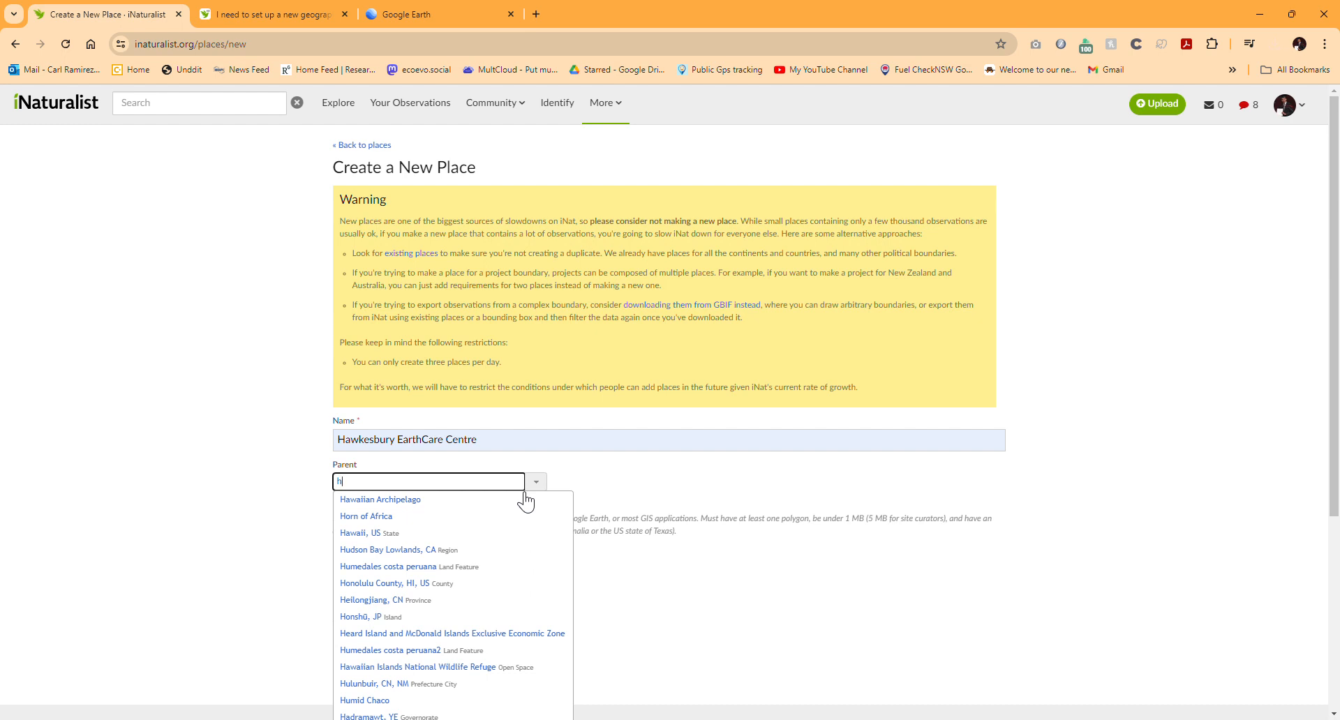
type("awke")
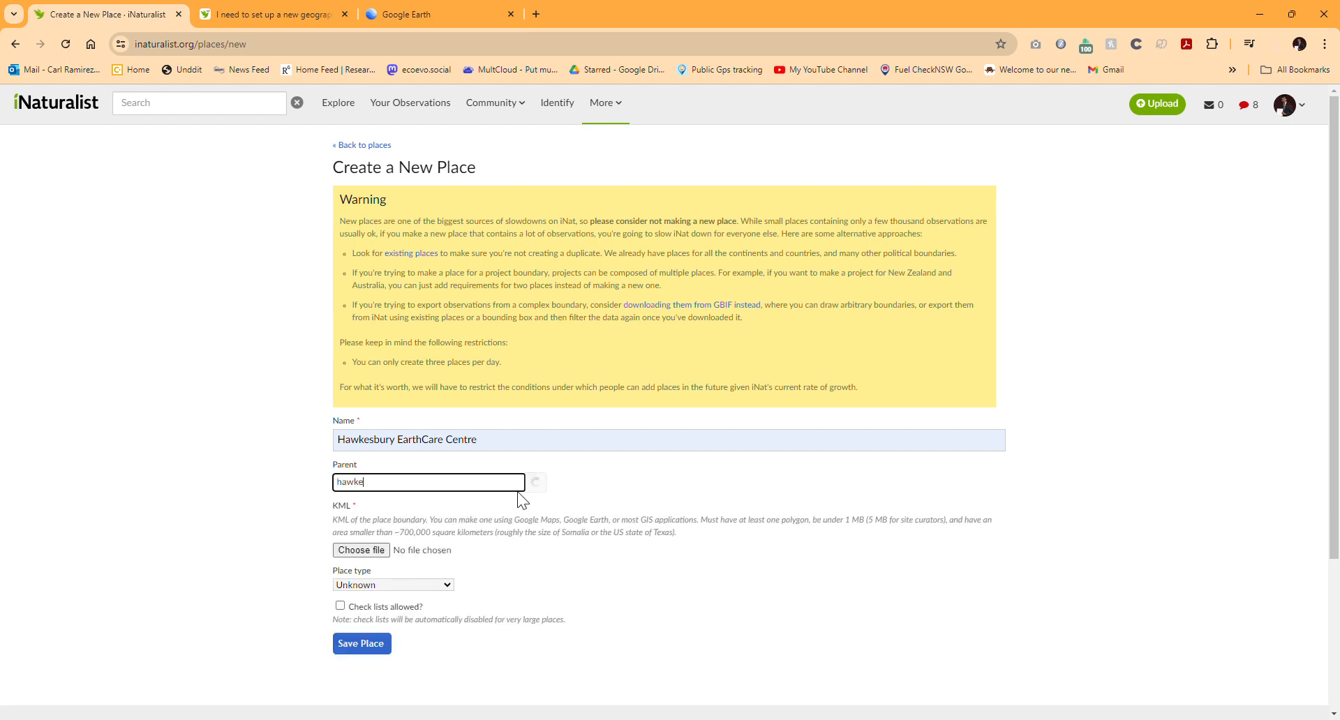
type("sbur")
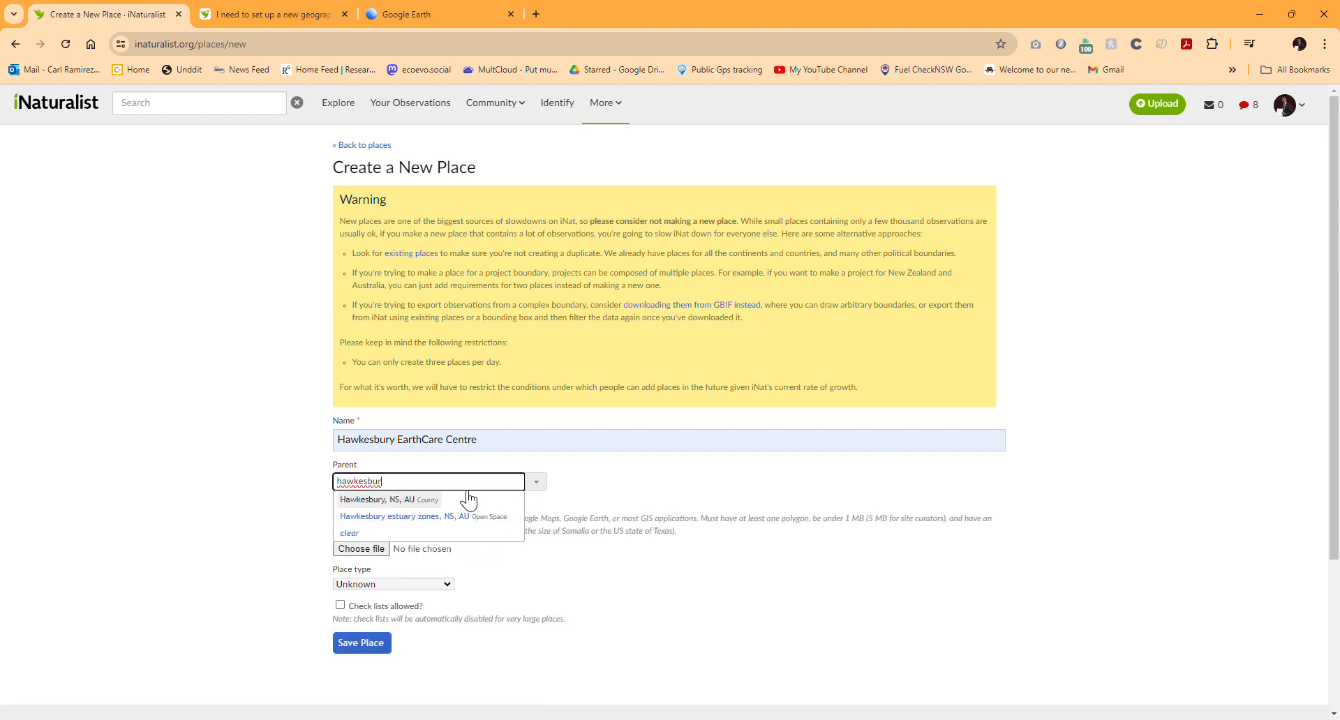
left_click(417, 504)
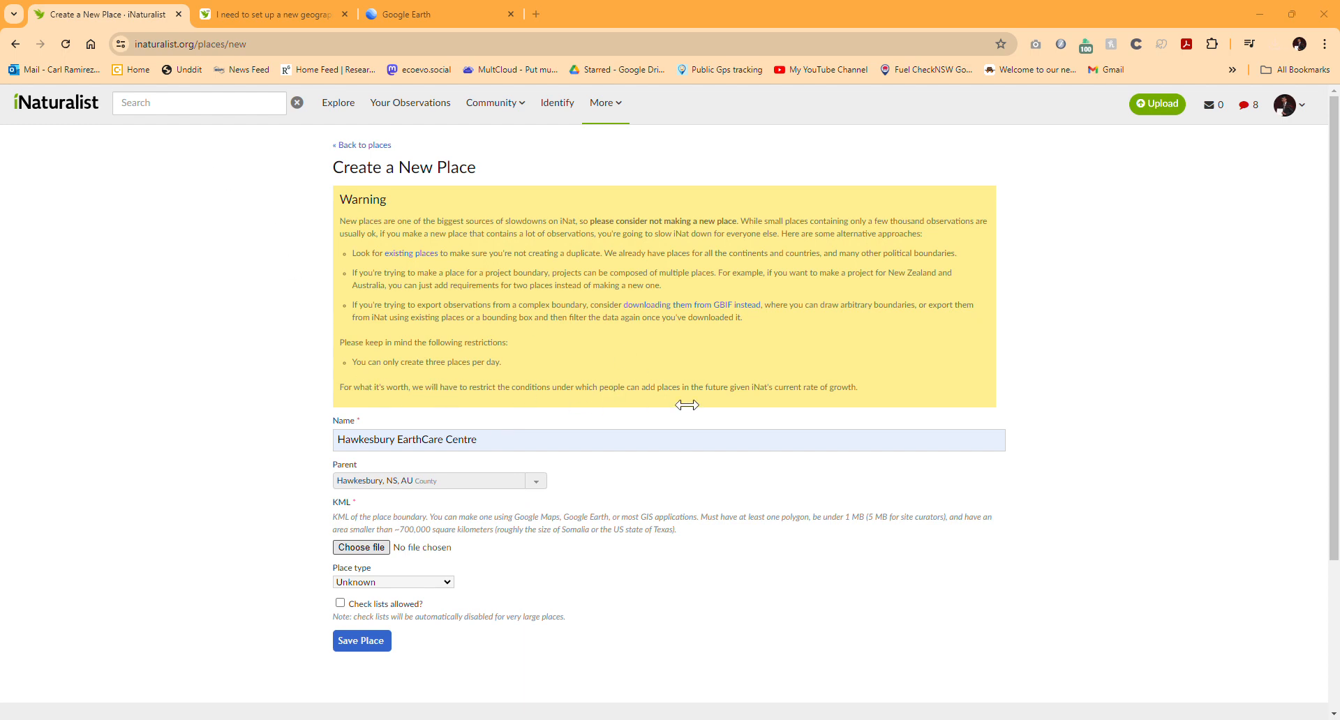
Attach the exported Hawkesbury EarthCare Centre KML file, set the place type to Point of Interest, allow check lists, and save the place
double_click(451, 130)
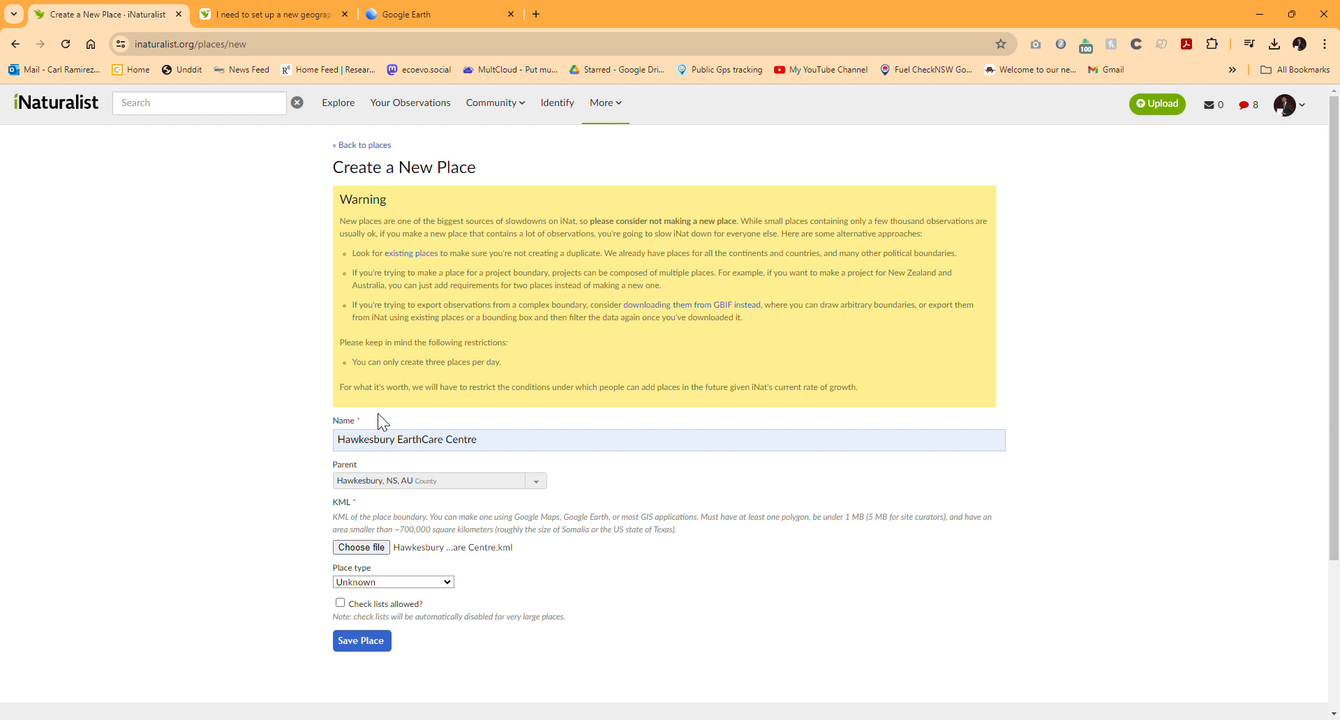
left_click(377, 456)
left_click(369, 582)
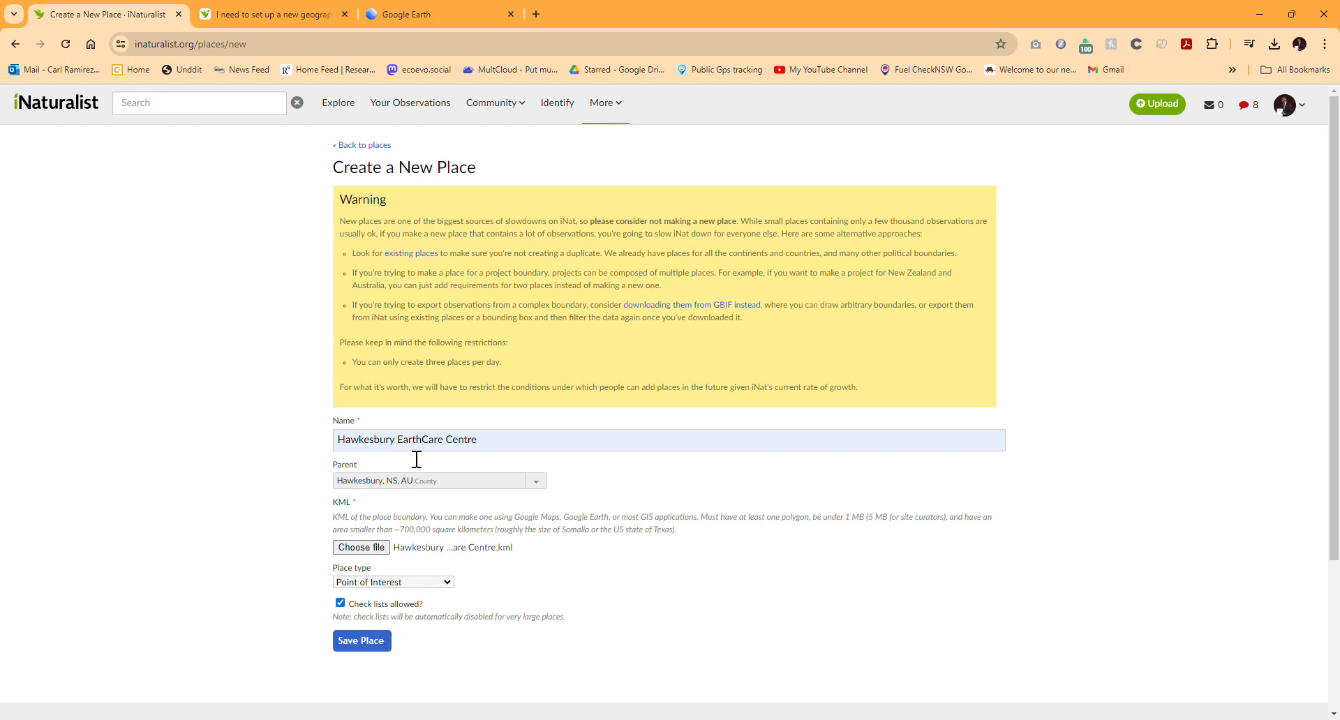
left_click(372, 641)
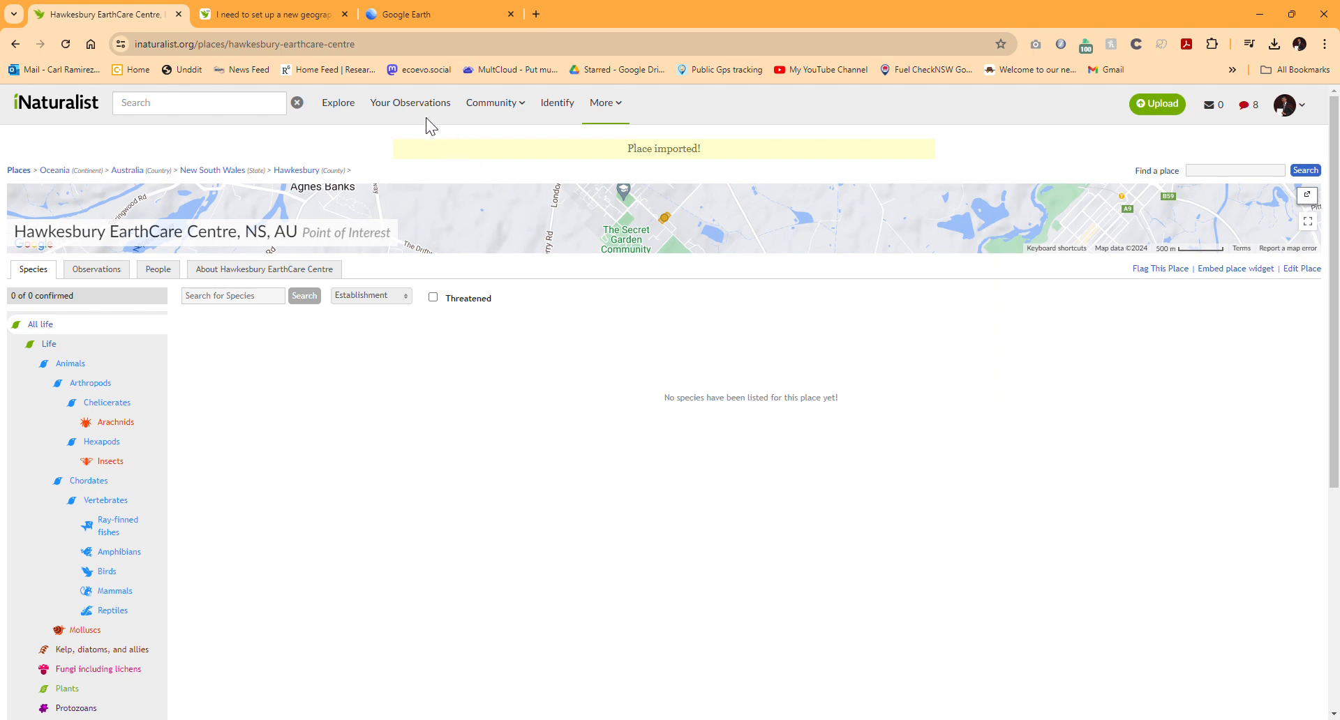
Examine the imported boundary up close on the new place page's map
left_click(428, 100)
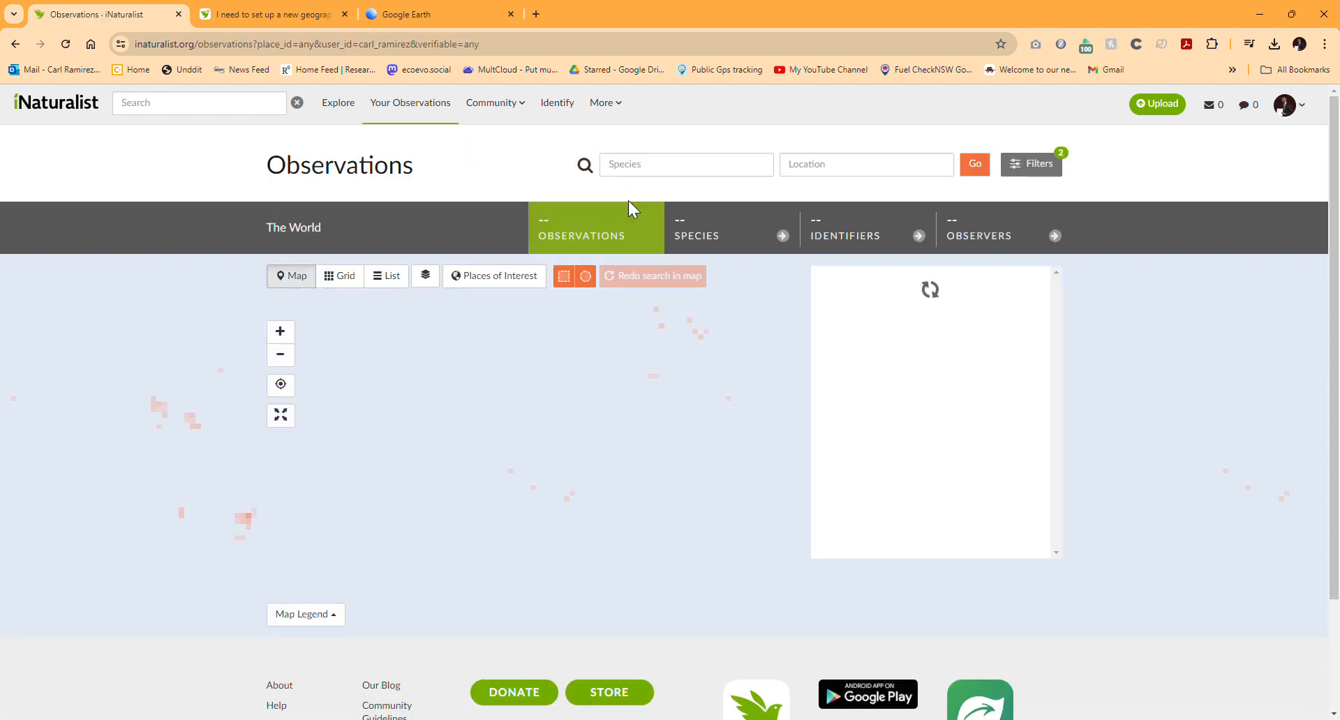
key("alt+Left")
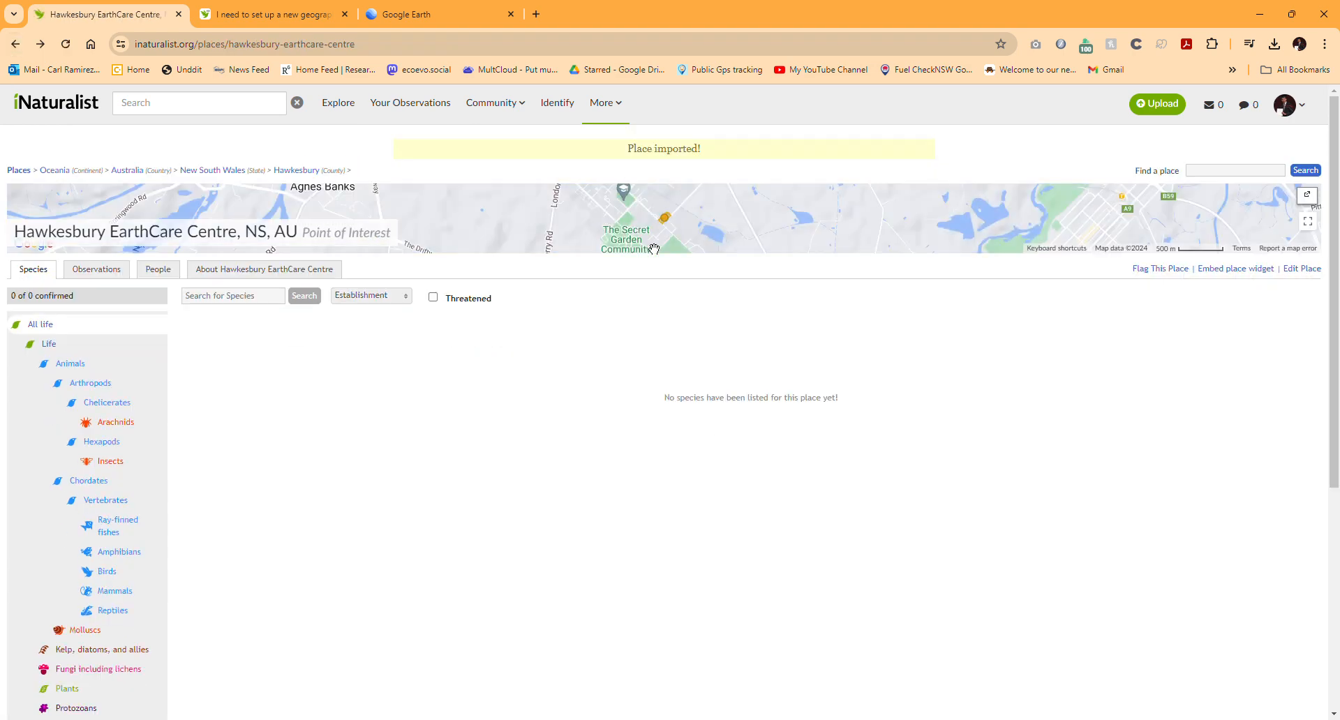
scroll(670, 218, "up", 4)
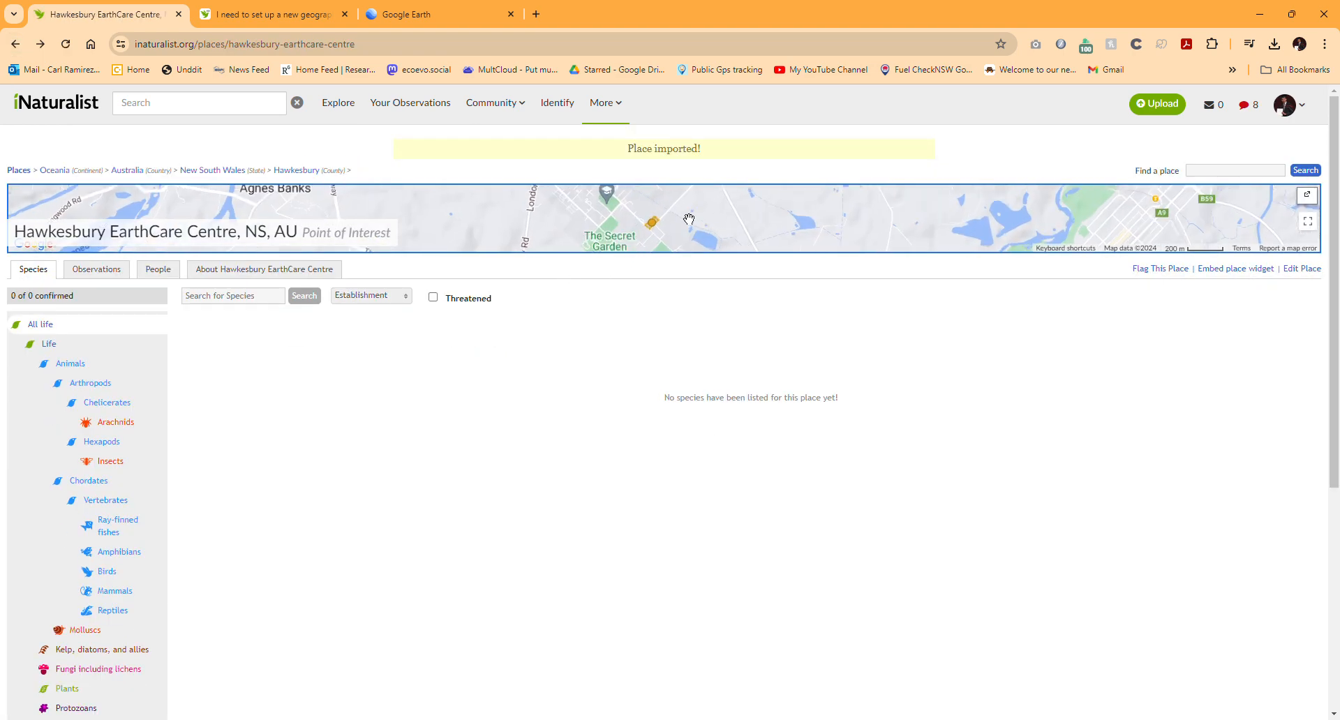
left_click_drag(619, 250, 727, 206)
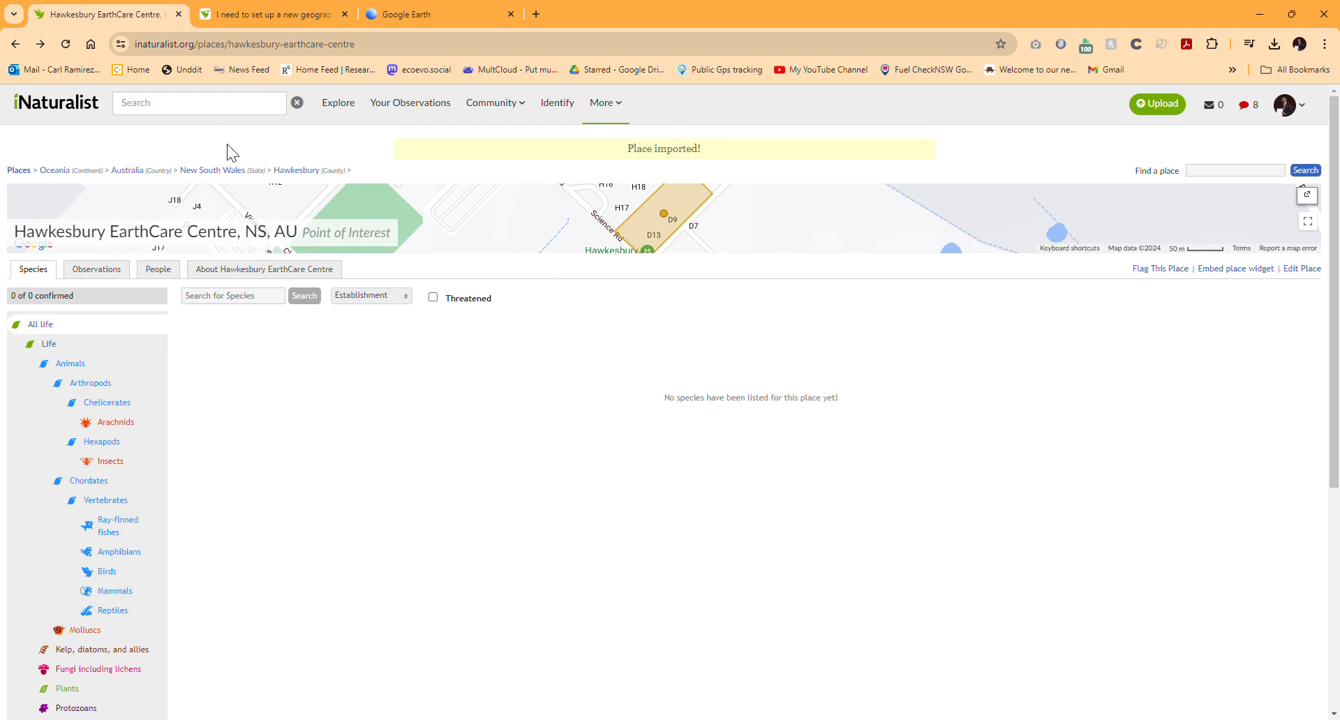
Open your projects page in a separate browser tab and start a new collection project
mouse_move(605, 103)
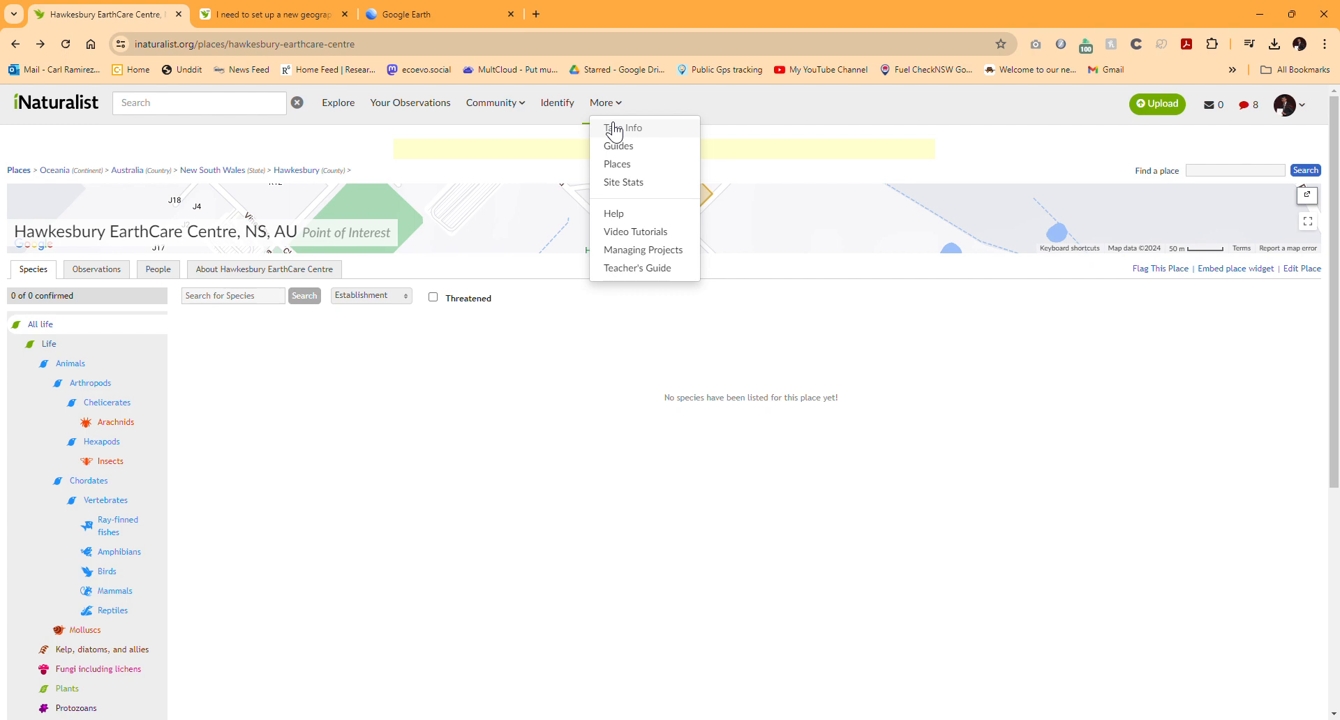
mouse_move(1285, 106)
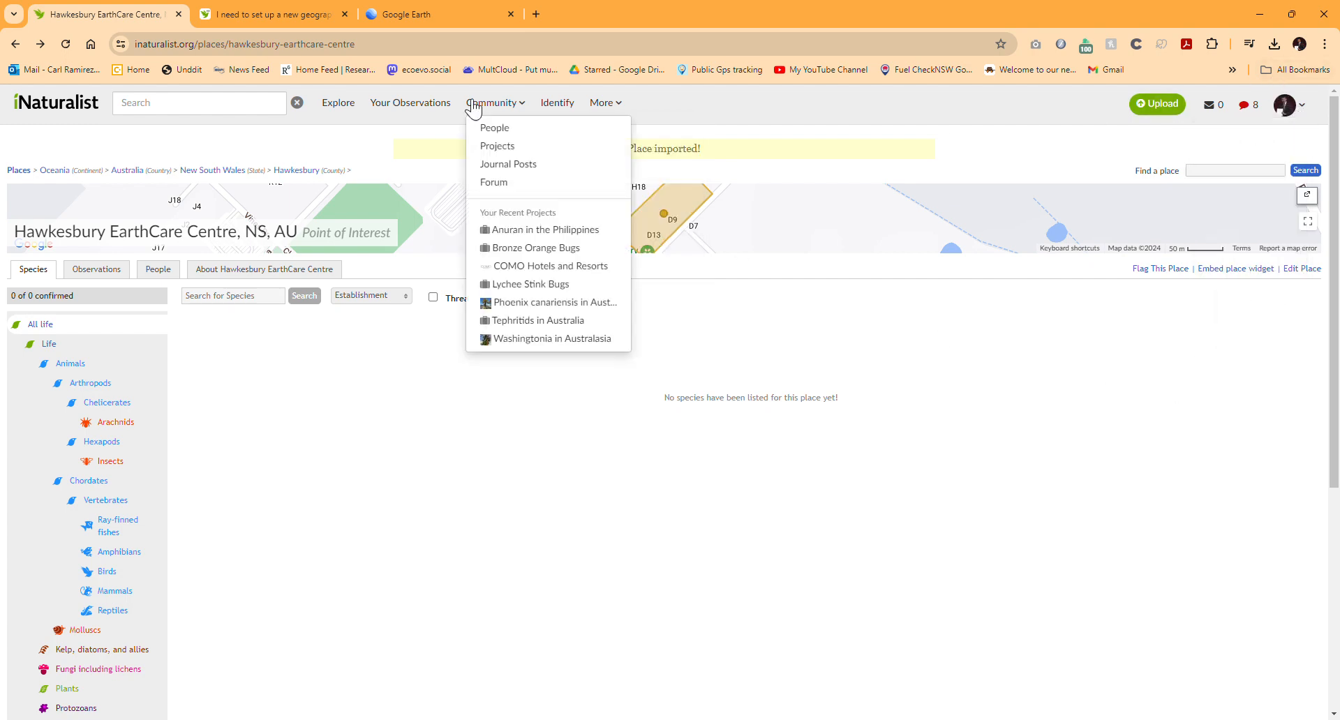
left_click(541, 13)
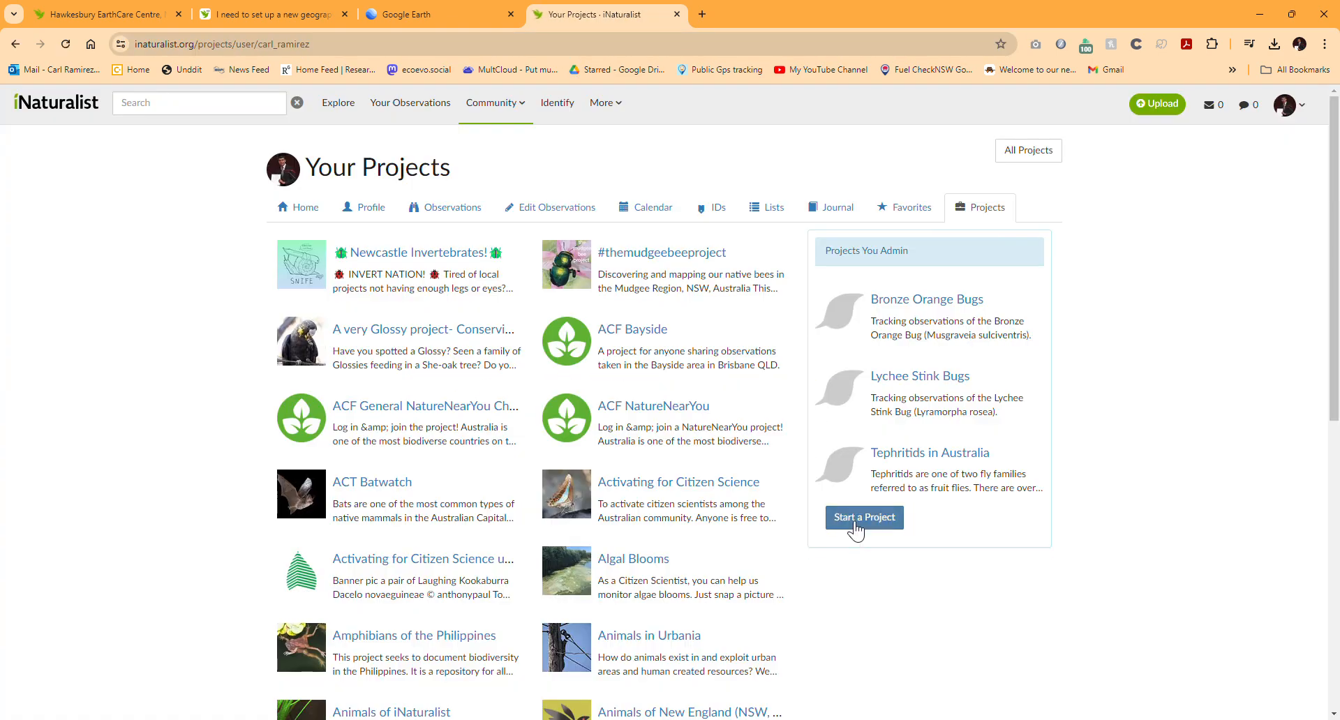
left_click(846, 513)
scroll(461, 356, "down", 5)
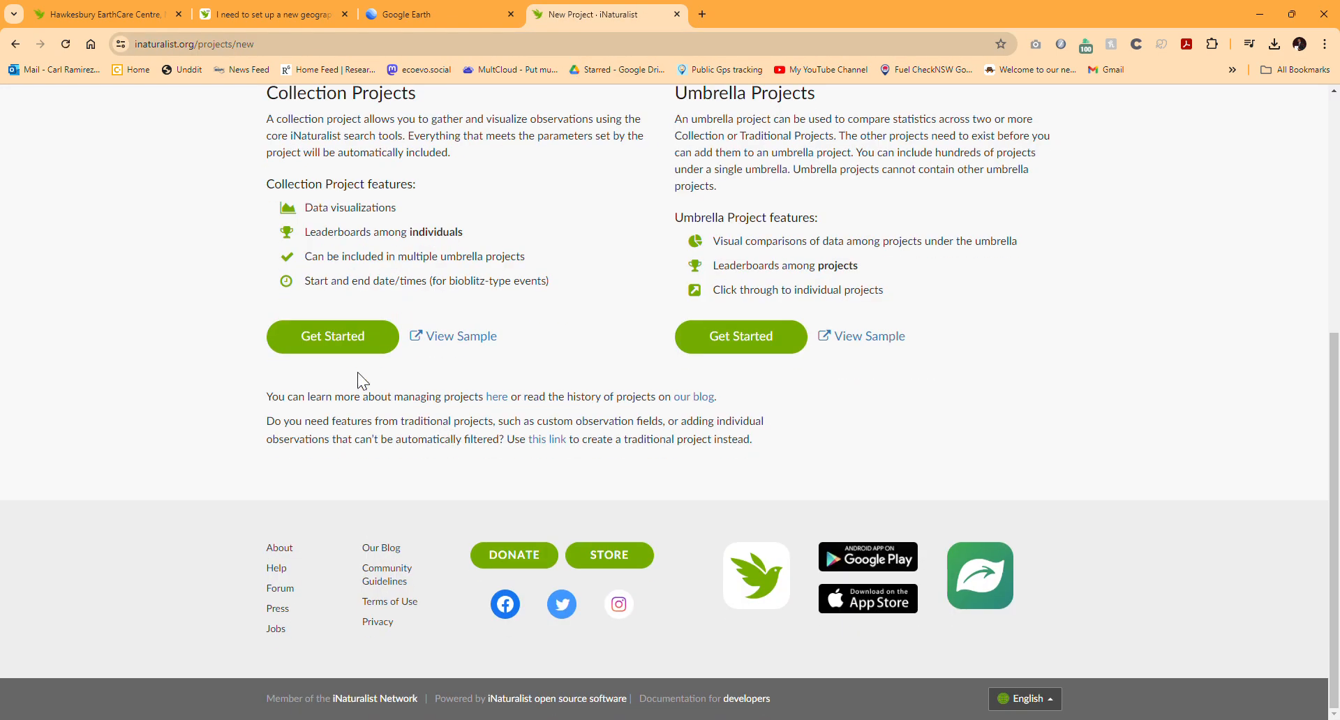
scroll(472, 236, "up", 1)
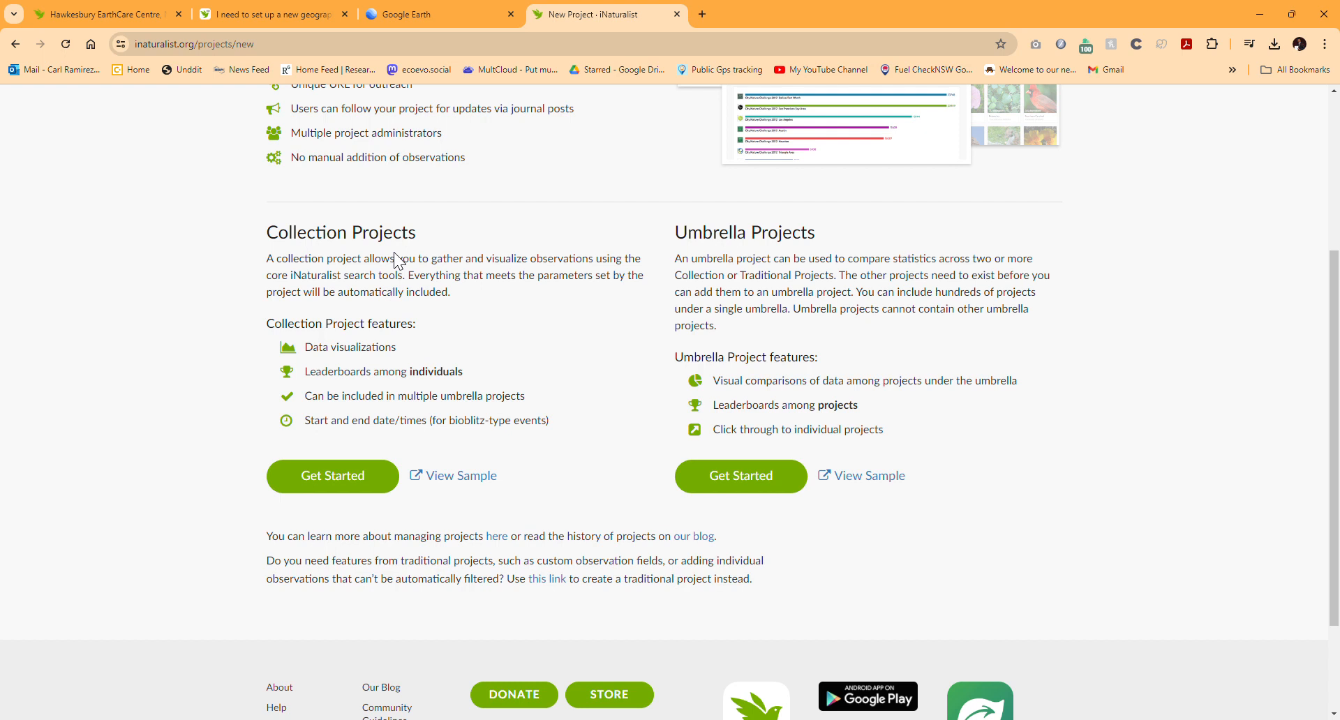
left_click(297, 489)
Name the project Hawkesbury EarthCare Centre
left_click(332, 278)
type("Hawkkesbury EarthC")
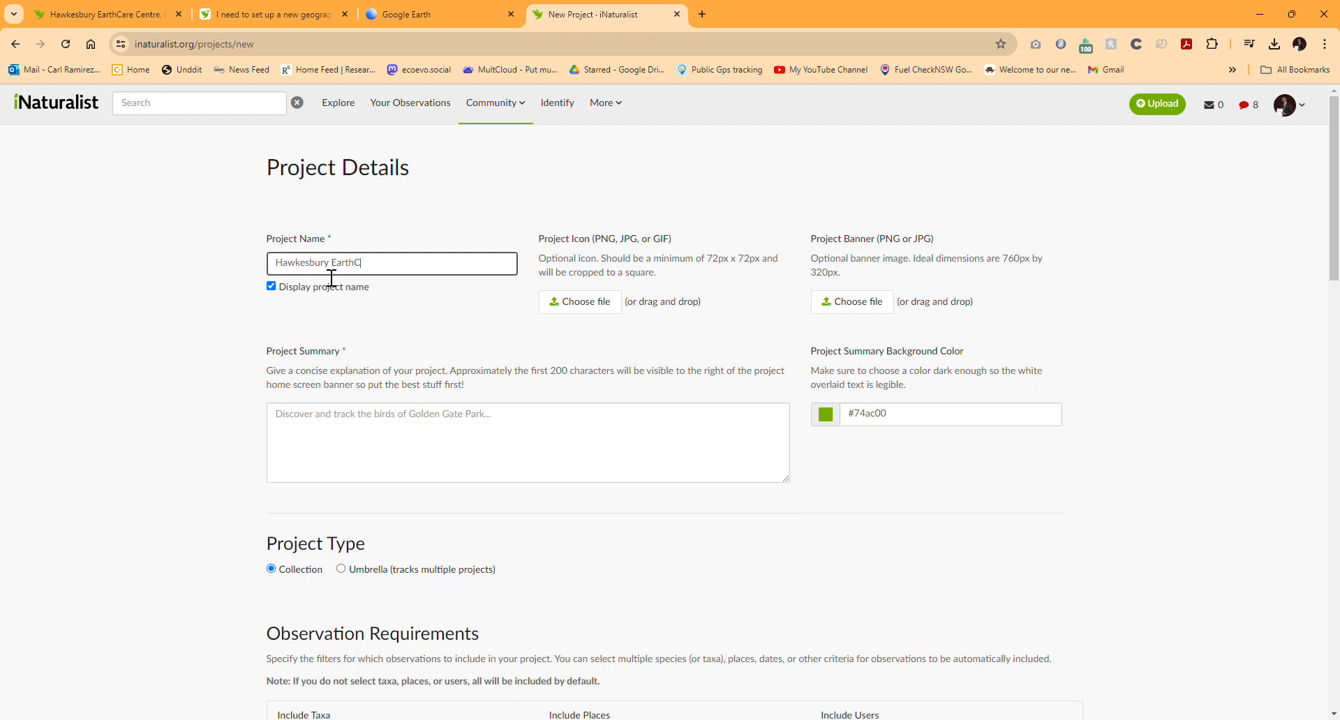
type("are Centre")
Include the place Hawkesbury EarthCare Centre, NS, AU in the project's observation requirements
scroll(339, 419, "down", 3)
left_click(335, 532)
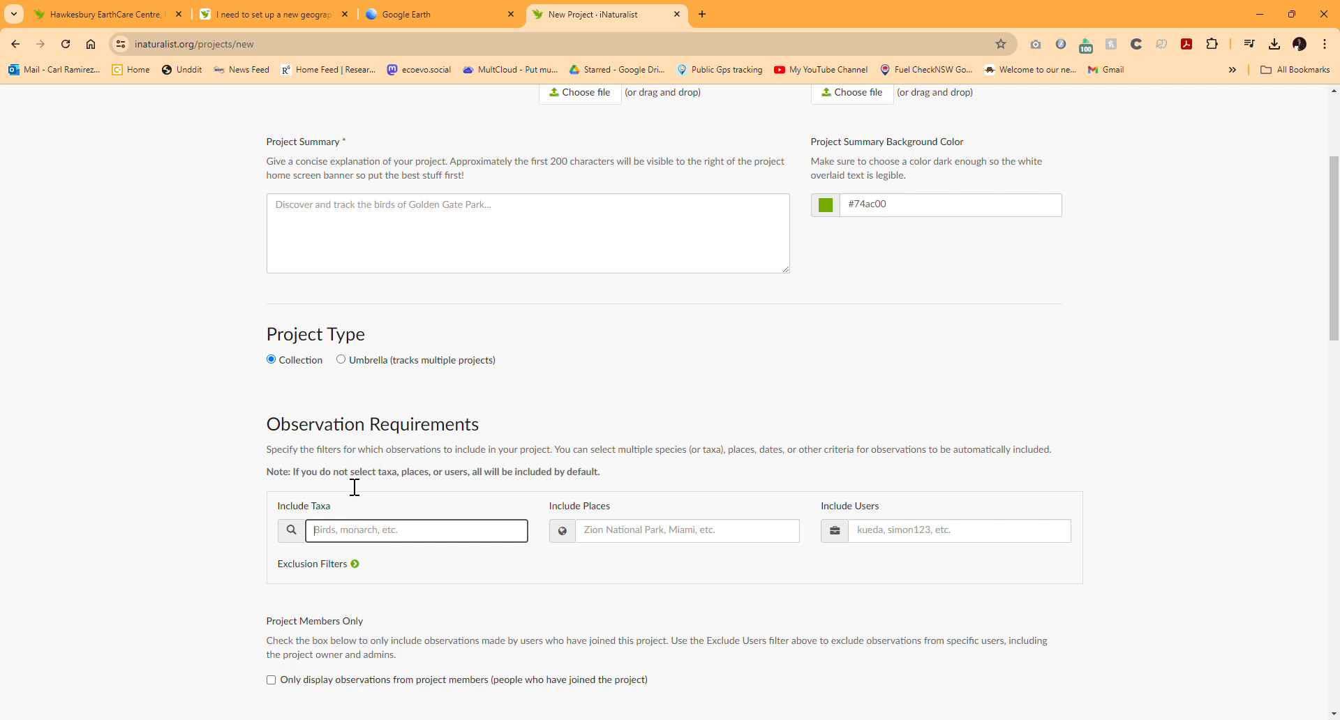
left_click(660, 532)
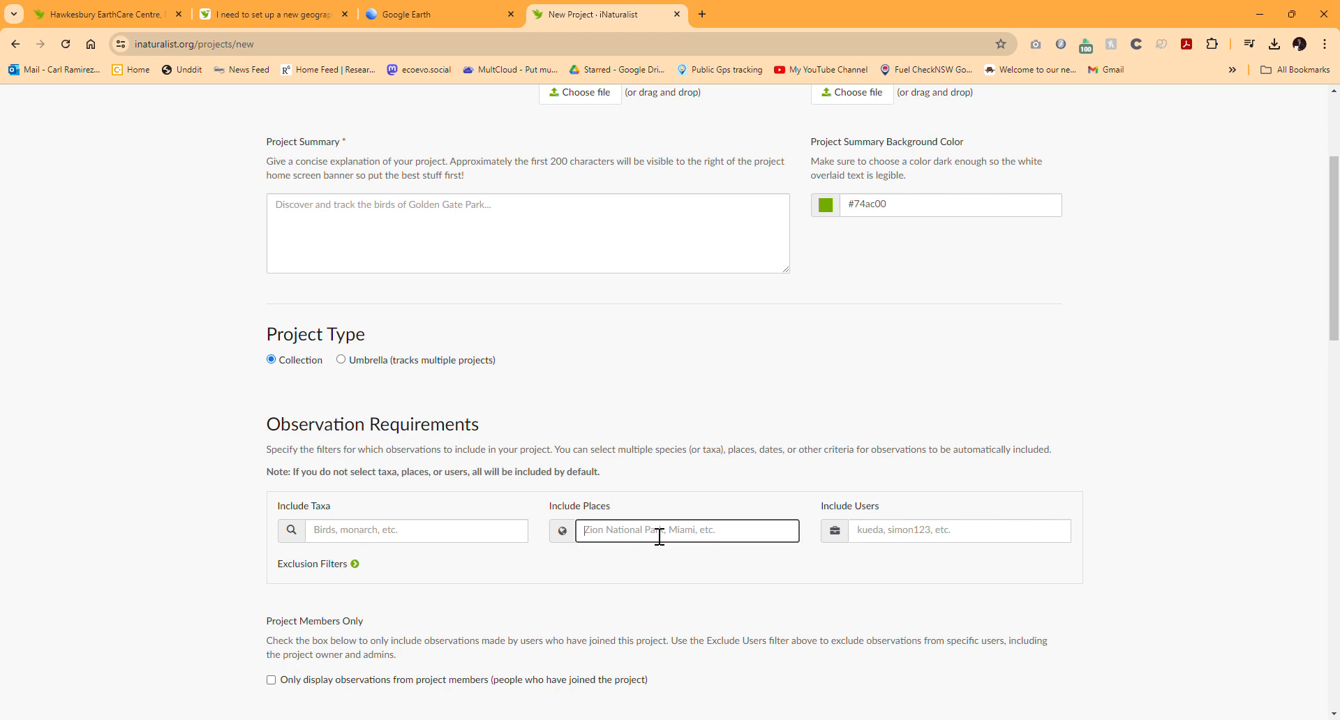
type("hawj")
type("kesb")
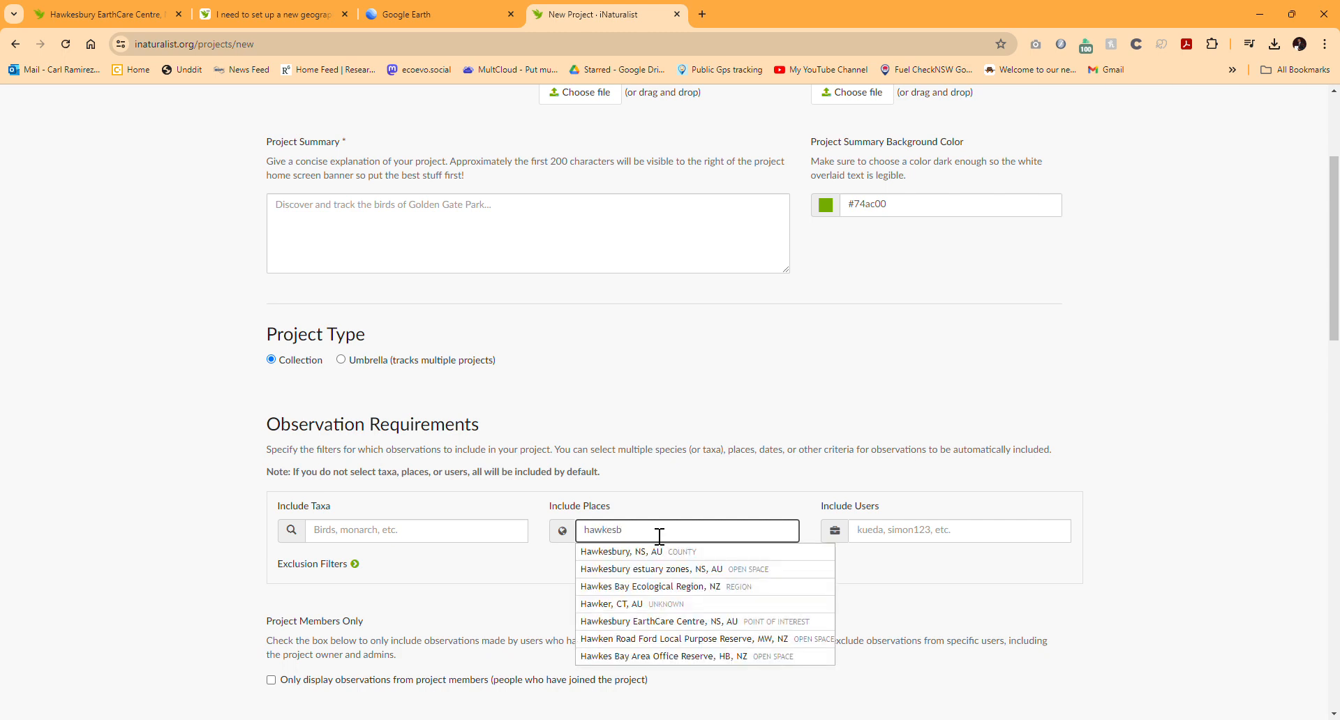
left_click(684, 628)
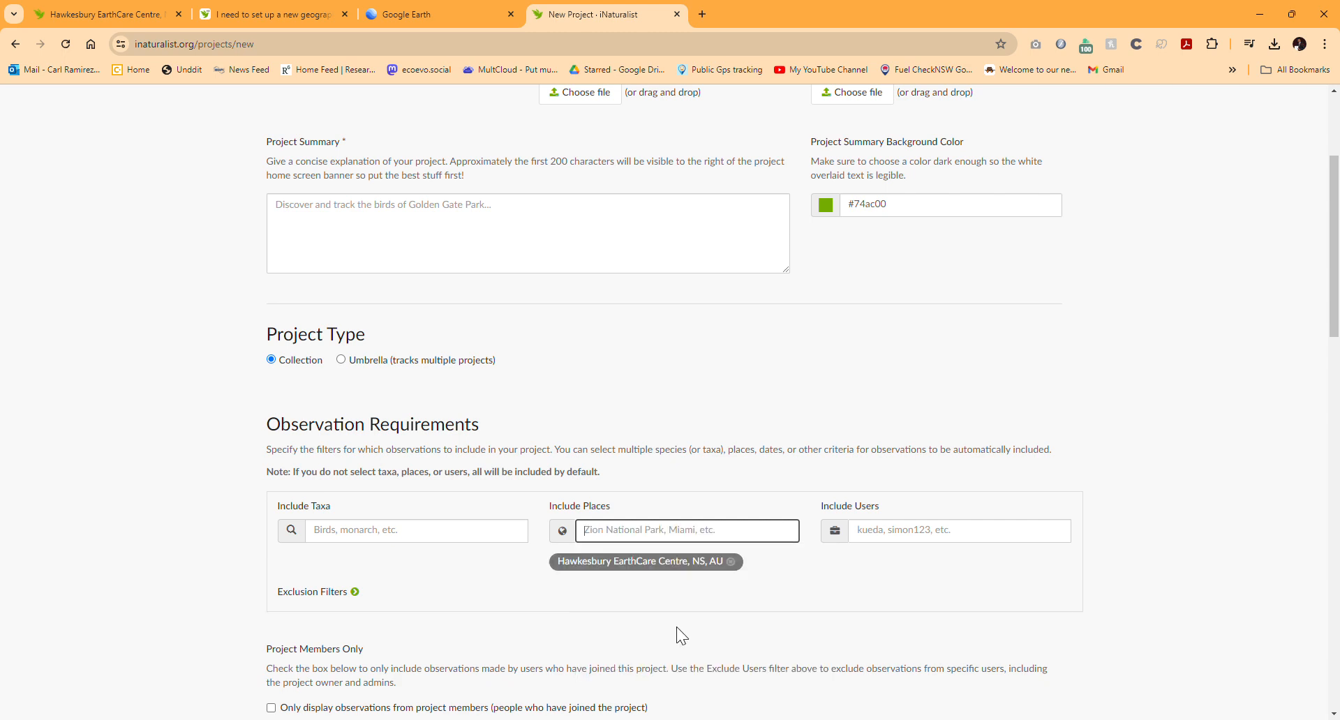
Allow members to trust the project with hidden coordinates, and try to submit the new project
scroll(569, 605, "down", 5)
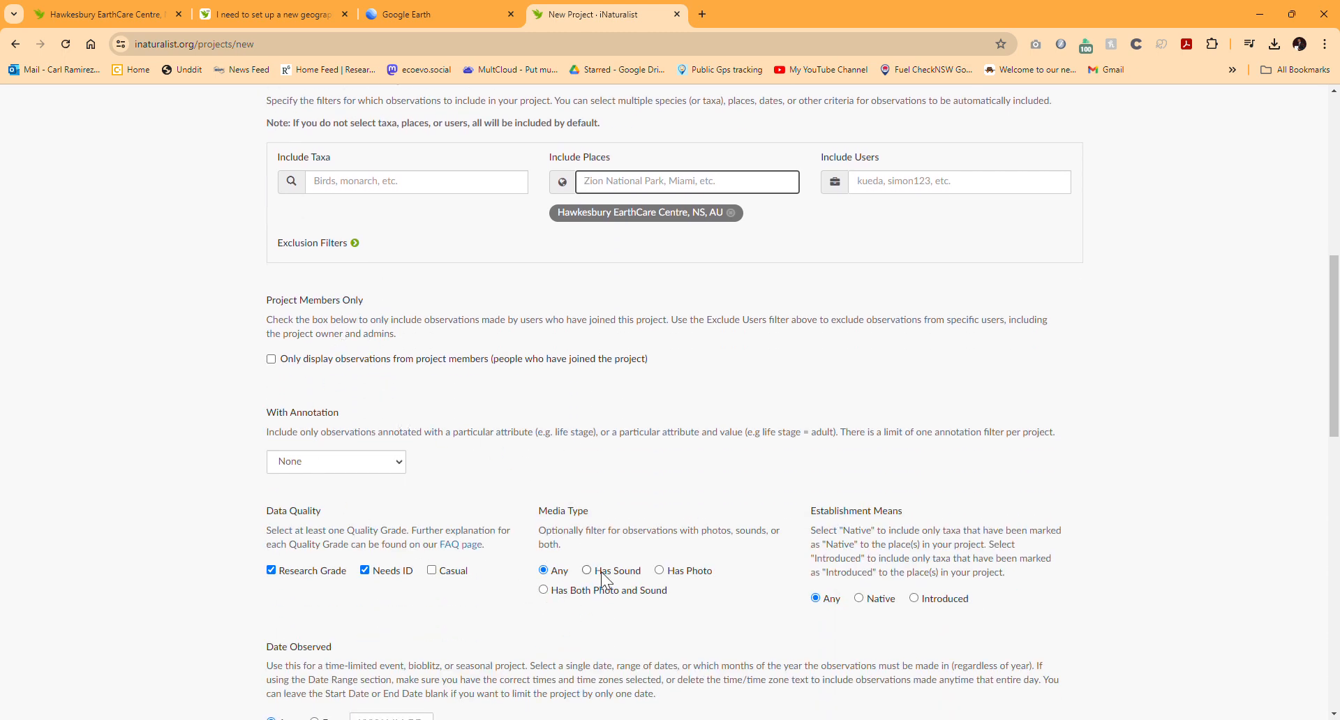
scroll(1002, 618, "down", 5)
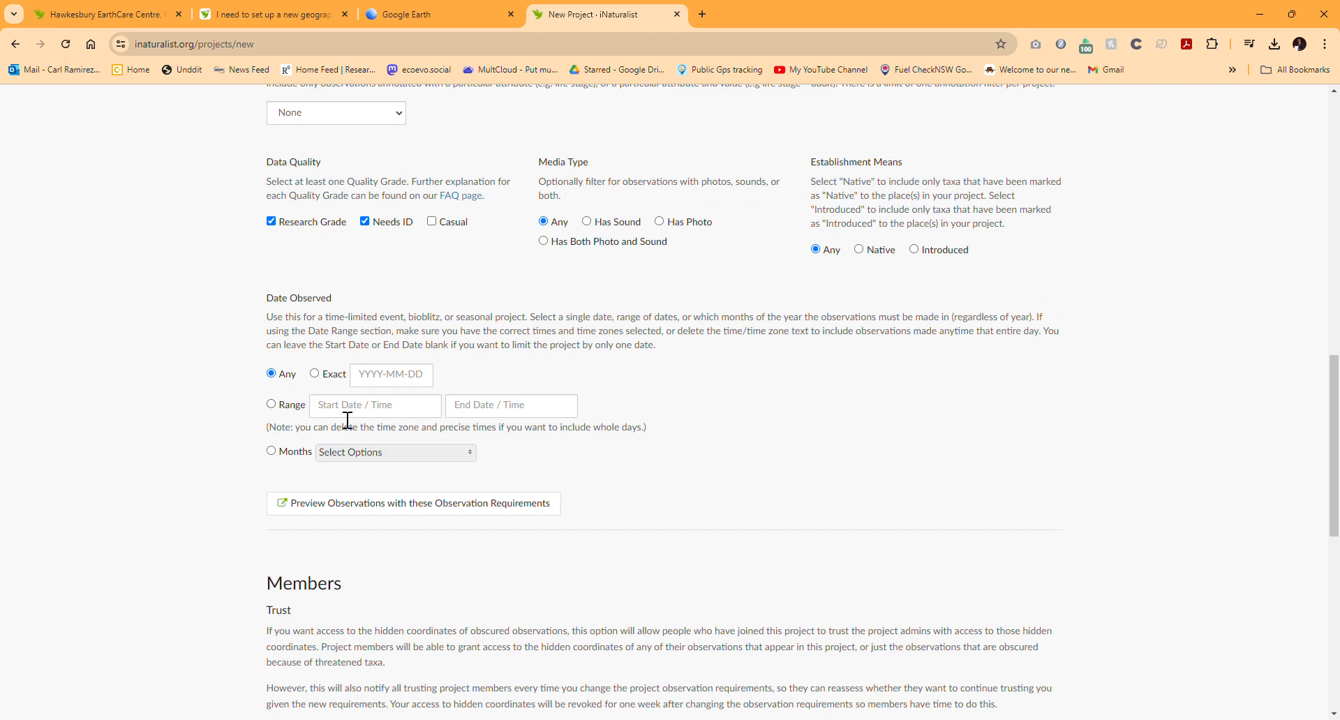
scroll(370, 486, "down", 5)
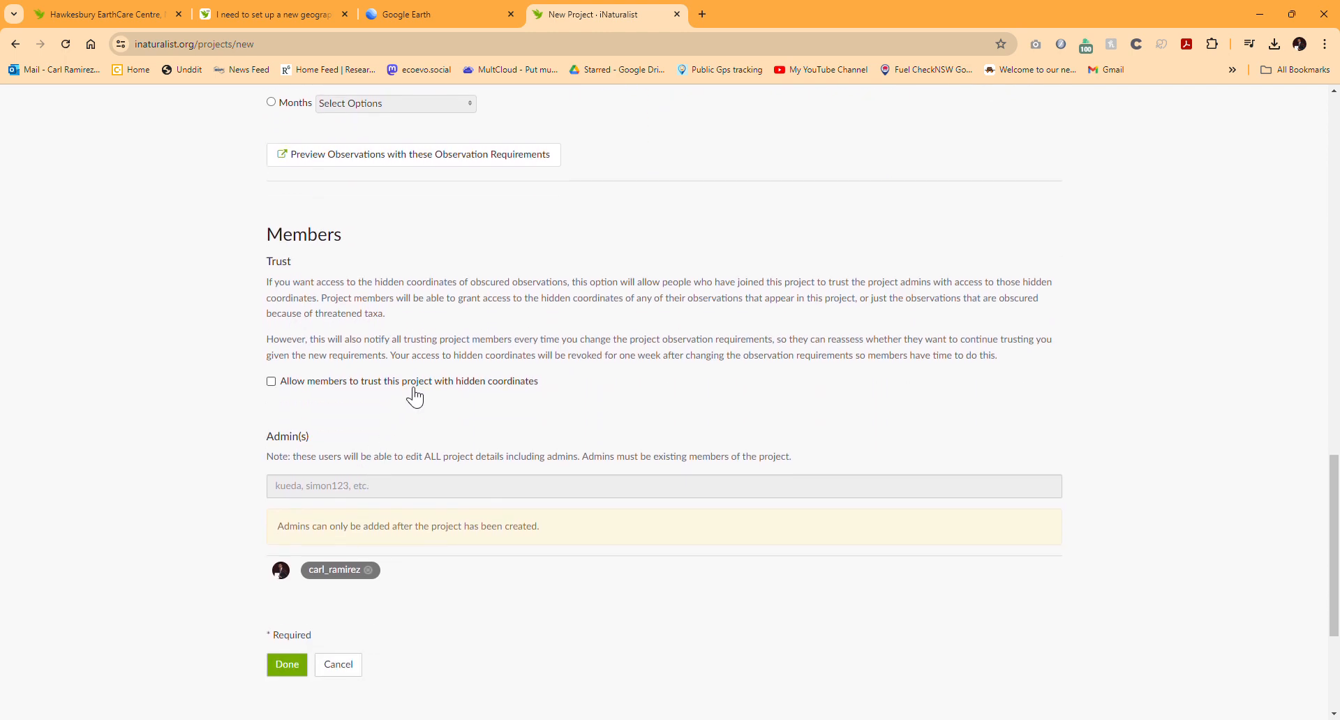
left_click(417, 395)
scroll(434, 494, "down", 4)
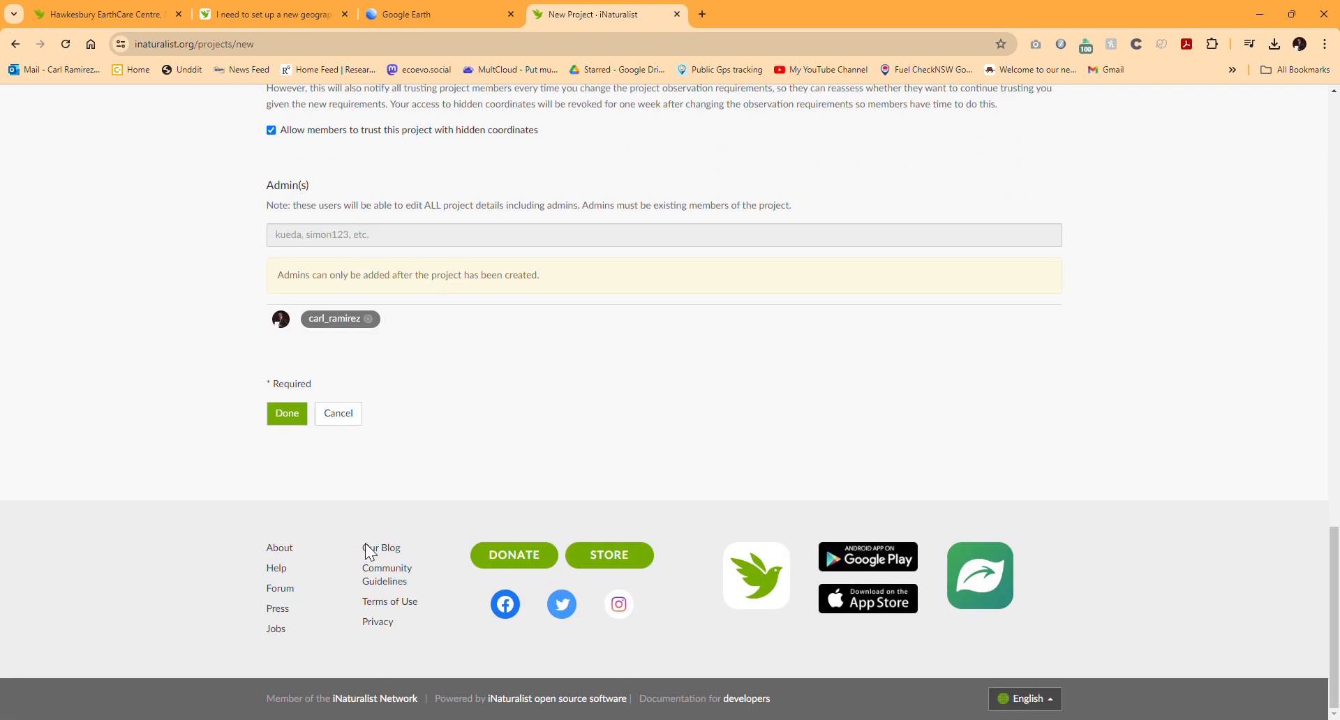
left_click(300, 419)
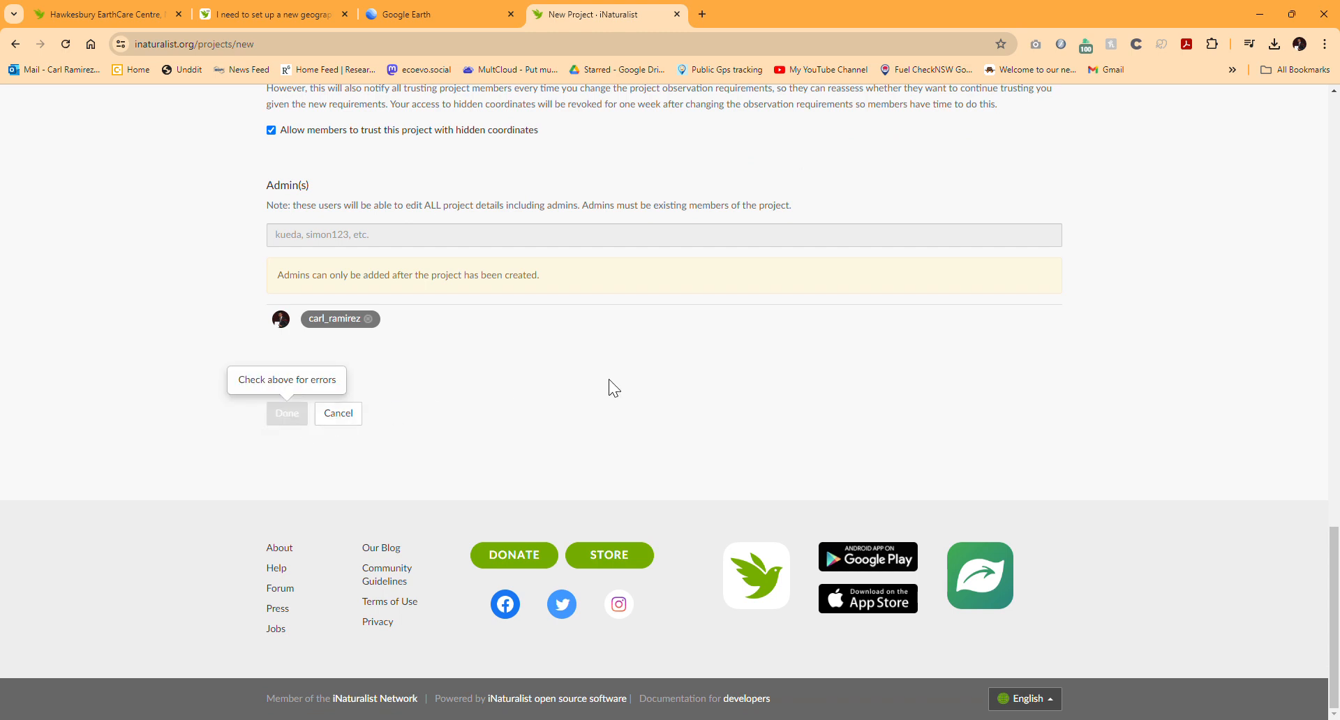
Enter the project summary "This project is to track the species present at the Hawkesbury EarthCare Centre."
scroll(608, 379, "up", 20)
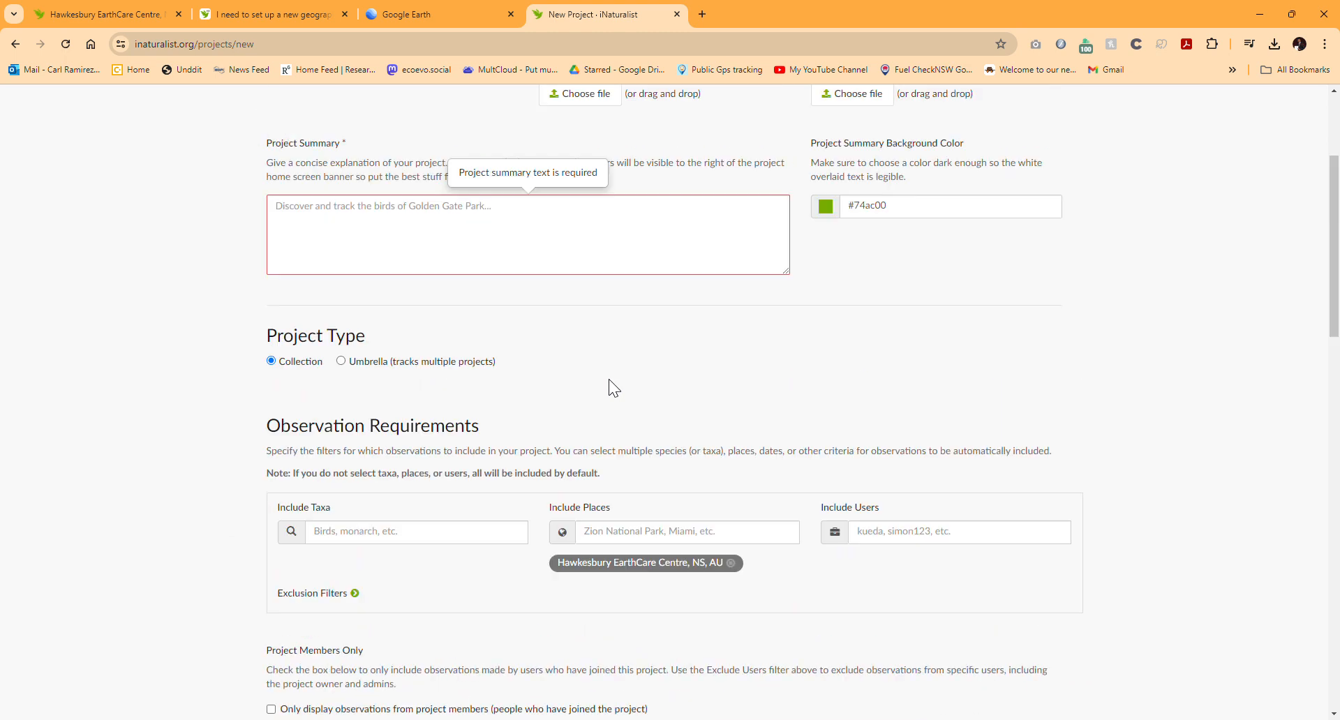
left_click(620, 438)
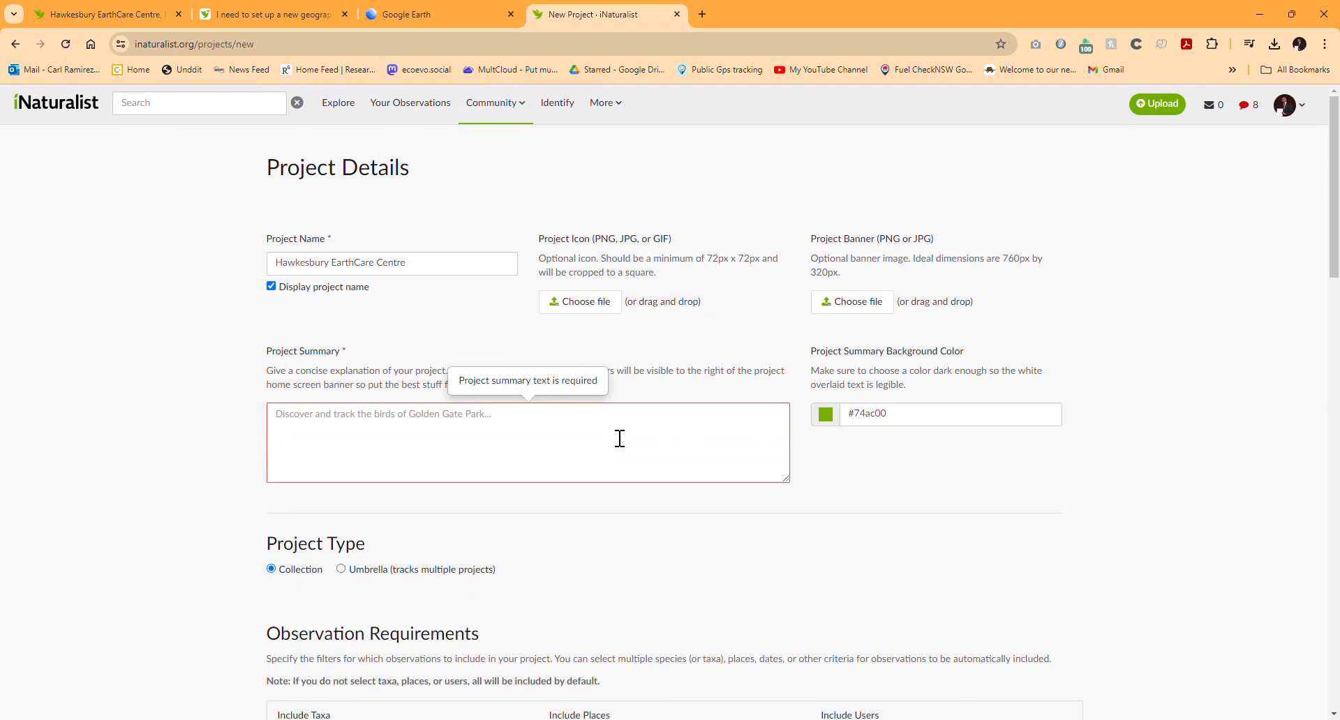
type("This p")
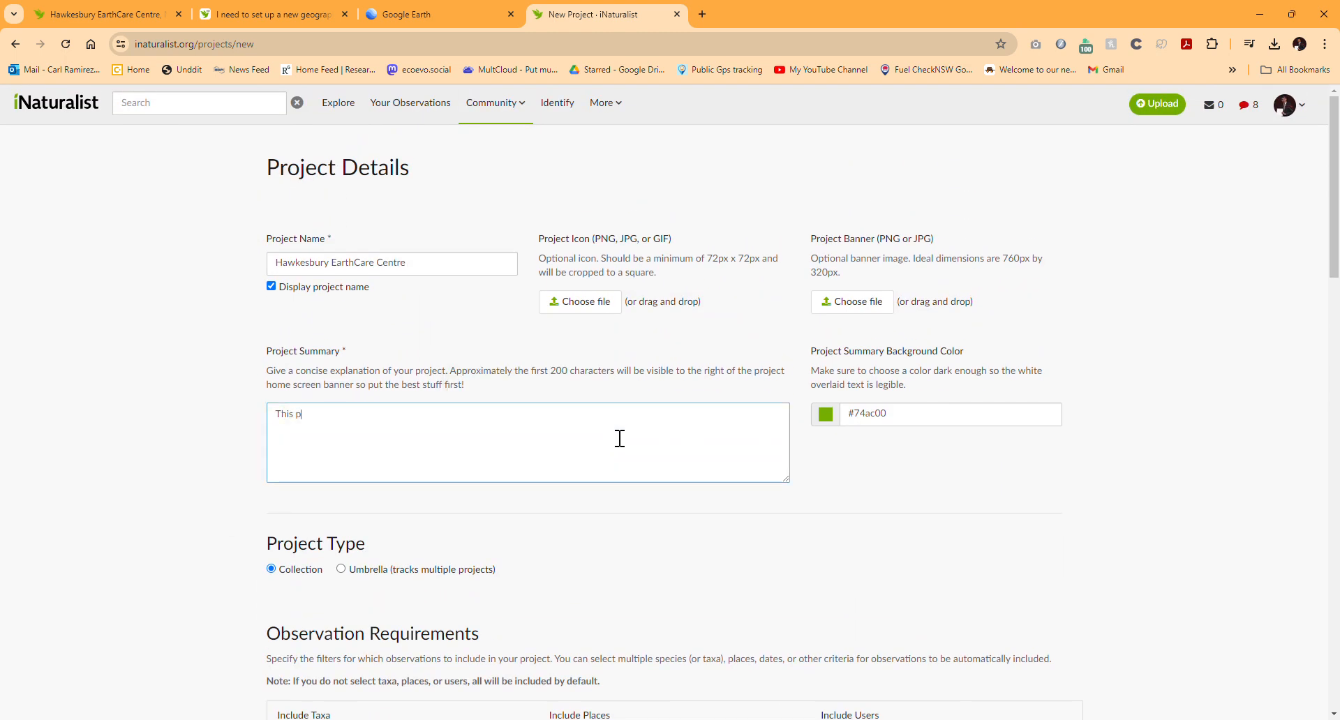
type("roject is t o track the species present on the Hawkesbury EarthCare Centre.")
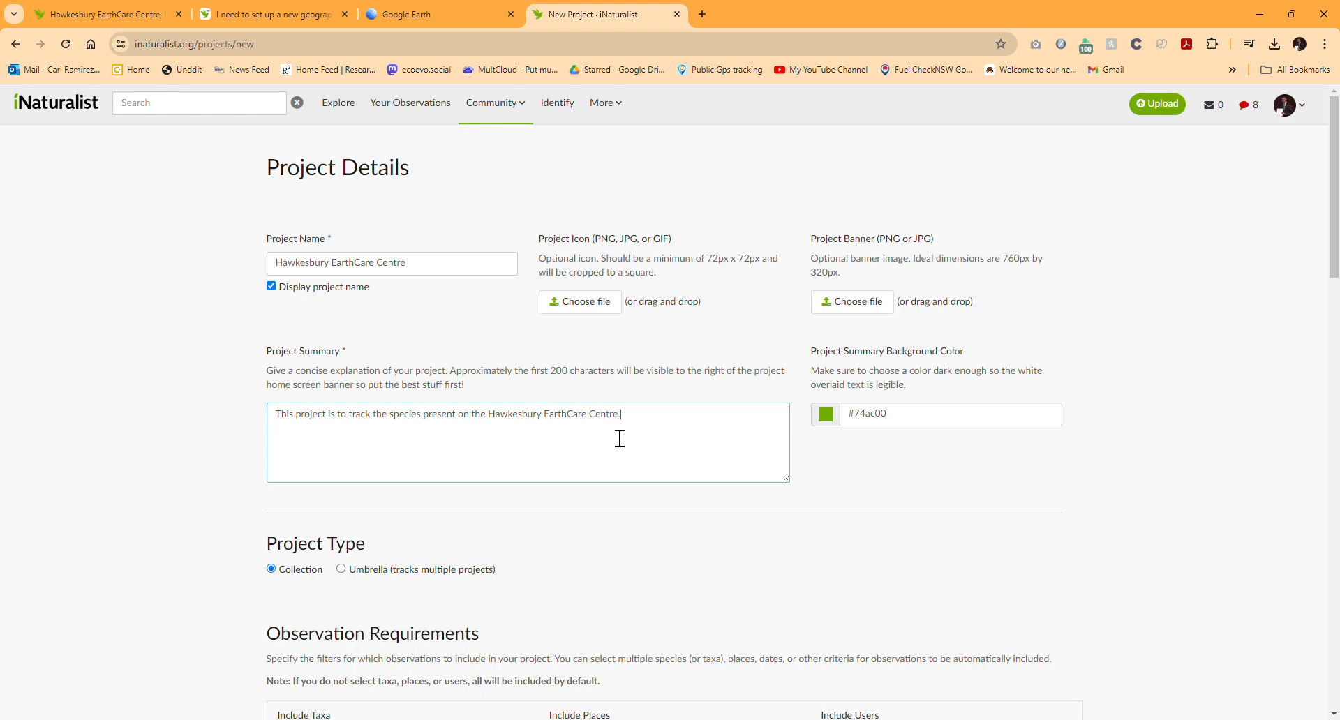
key("BackSpace")
key("BackSpace")
key("BackSpace")
type("at")
left_click(635, 357)
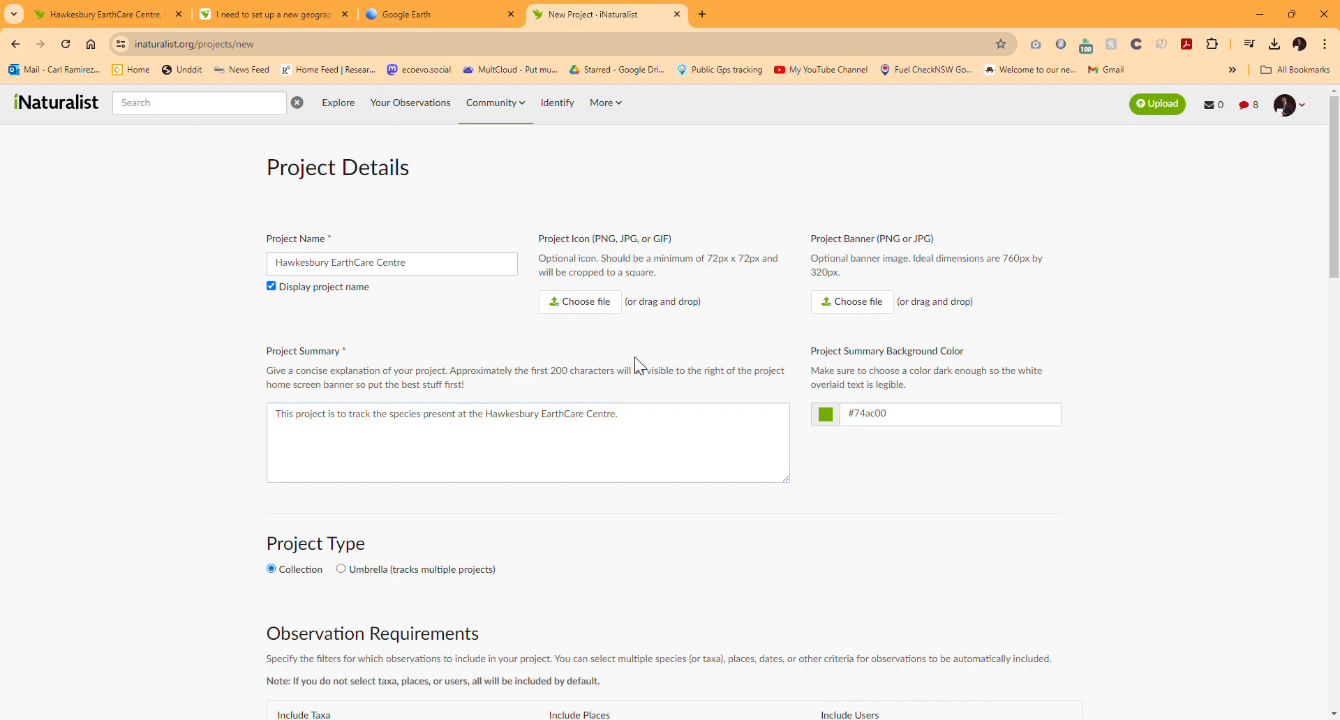
Submit the completed project form to create the collection project
scroll(635, 358, "down", 12)
scroll(634, 358, "down", 5)
left_click(285, 414)
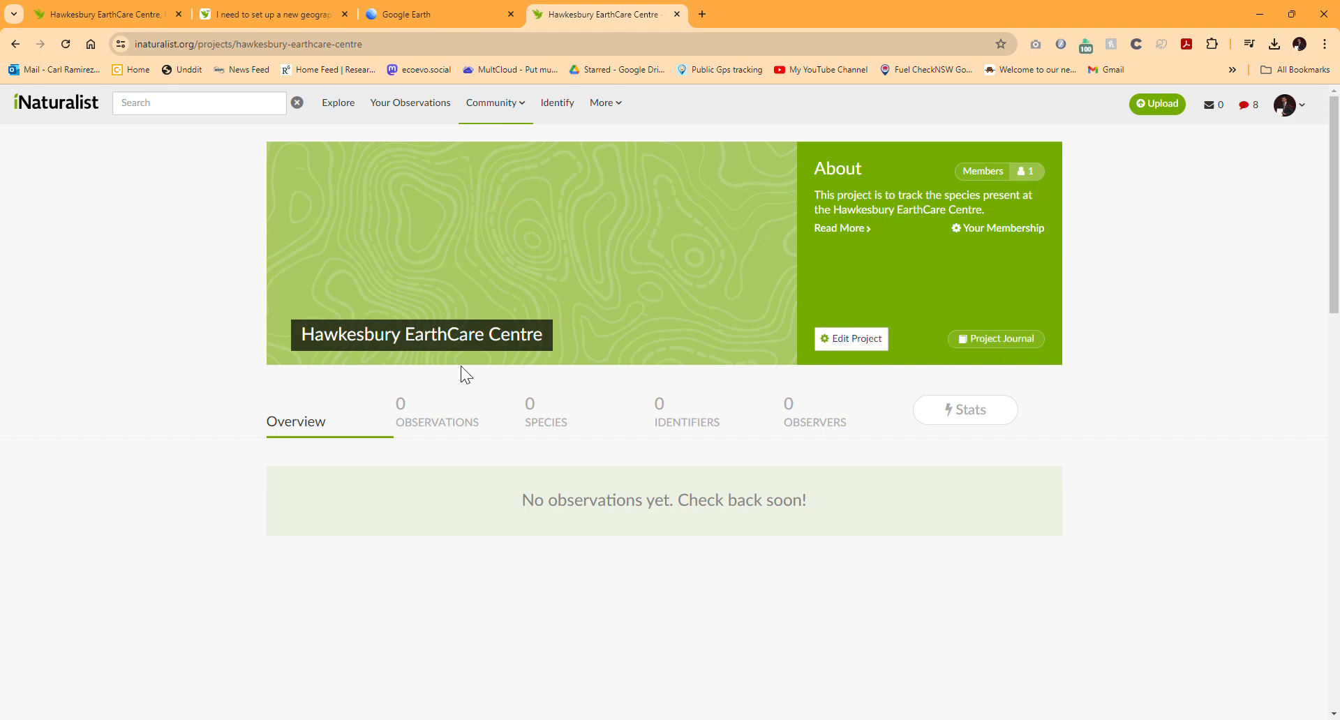
Open the new project for editing, review its requirements, and preview observations with these observation requirements
left_click(863, 335)
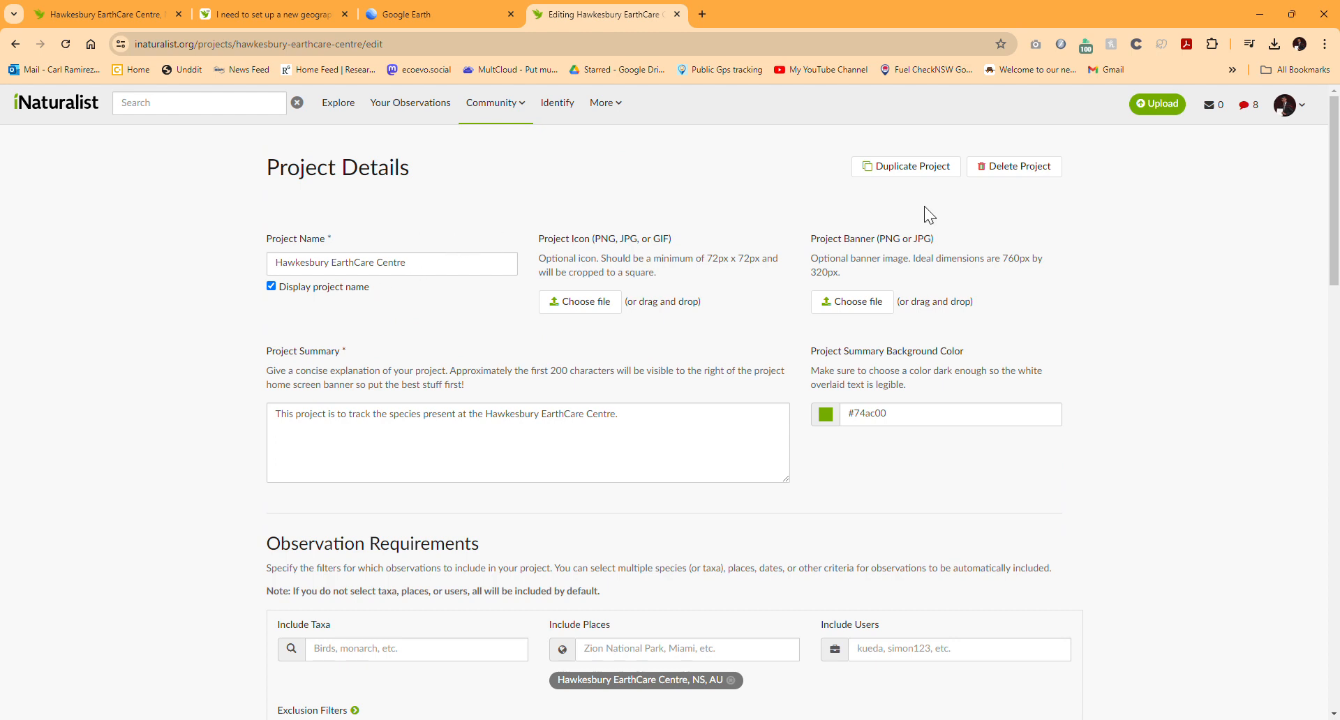
scroll(877, 307, "down", 5)
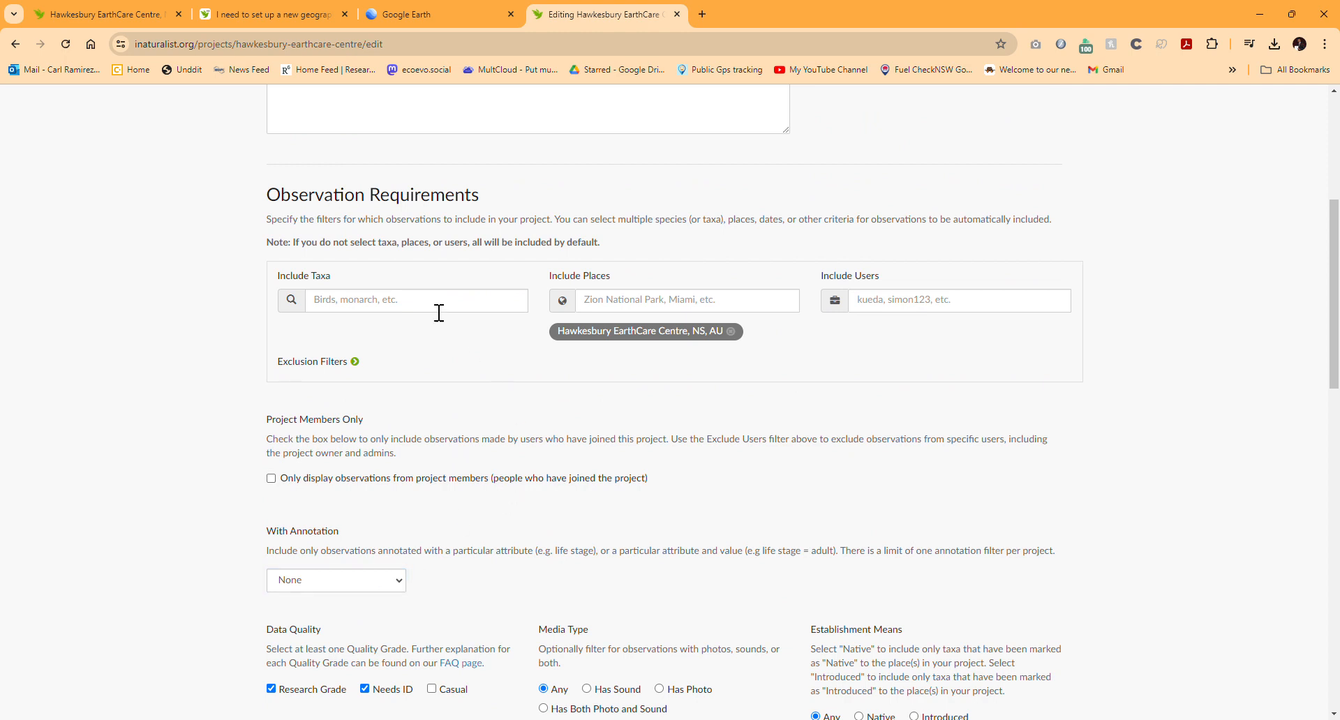
scroll(365, 375, "up", 3)
scroll(359, 370, "up", 1)
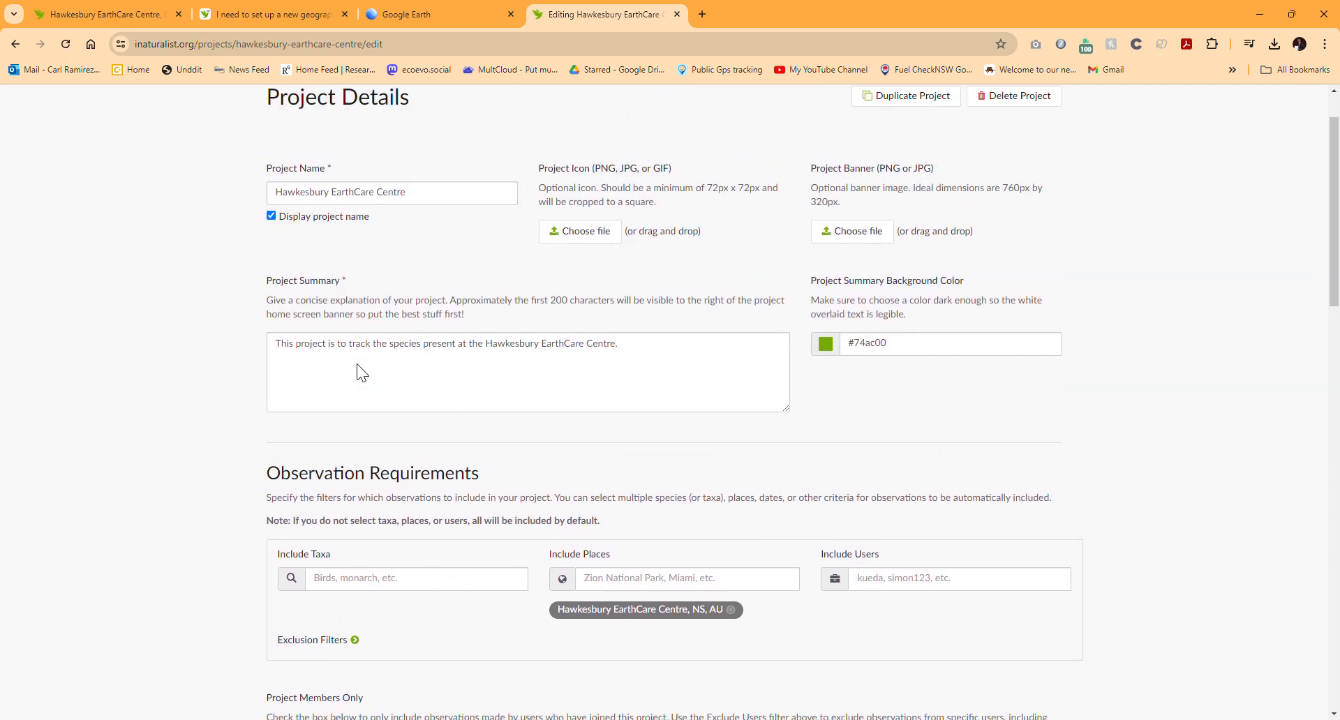
scroll(364, 380, "down", 6)
scroll(703, 421, "down", 1)
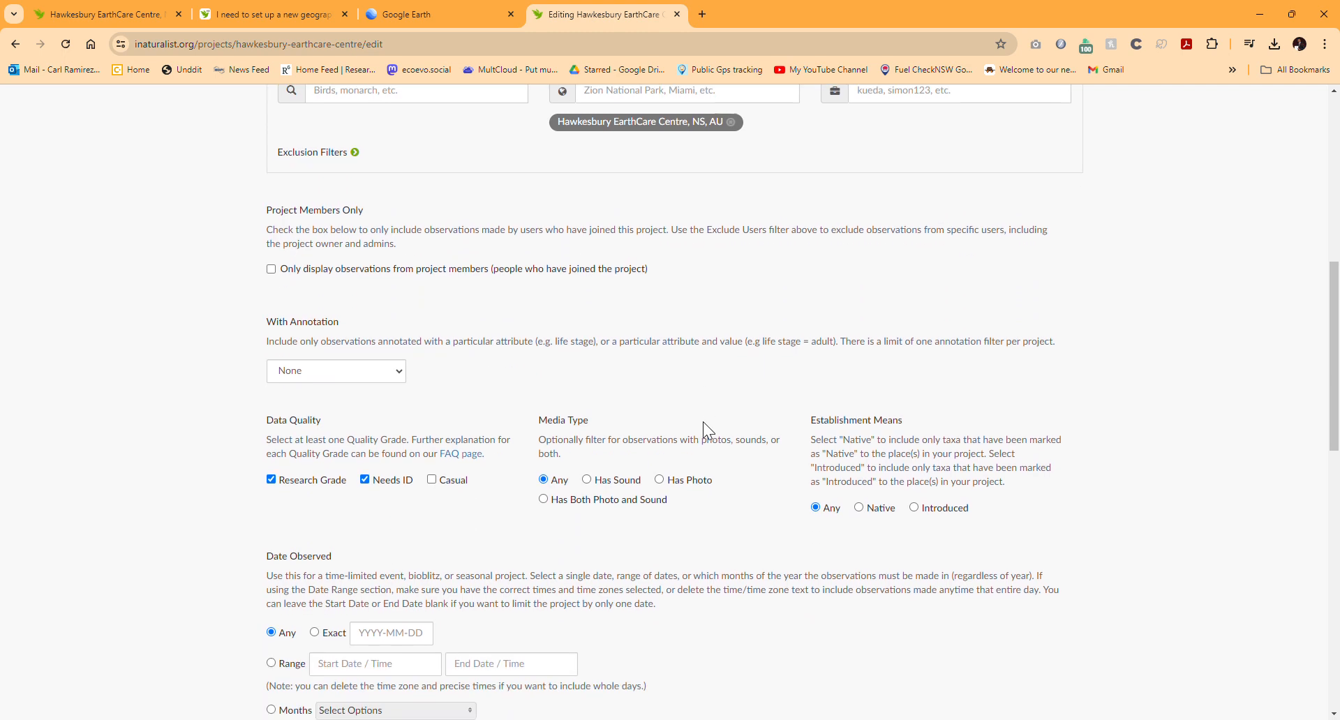
scroll(1008, 497, "down", 3)
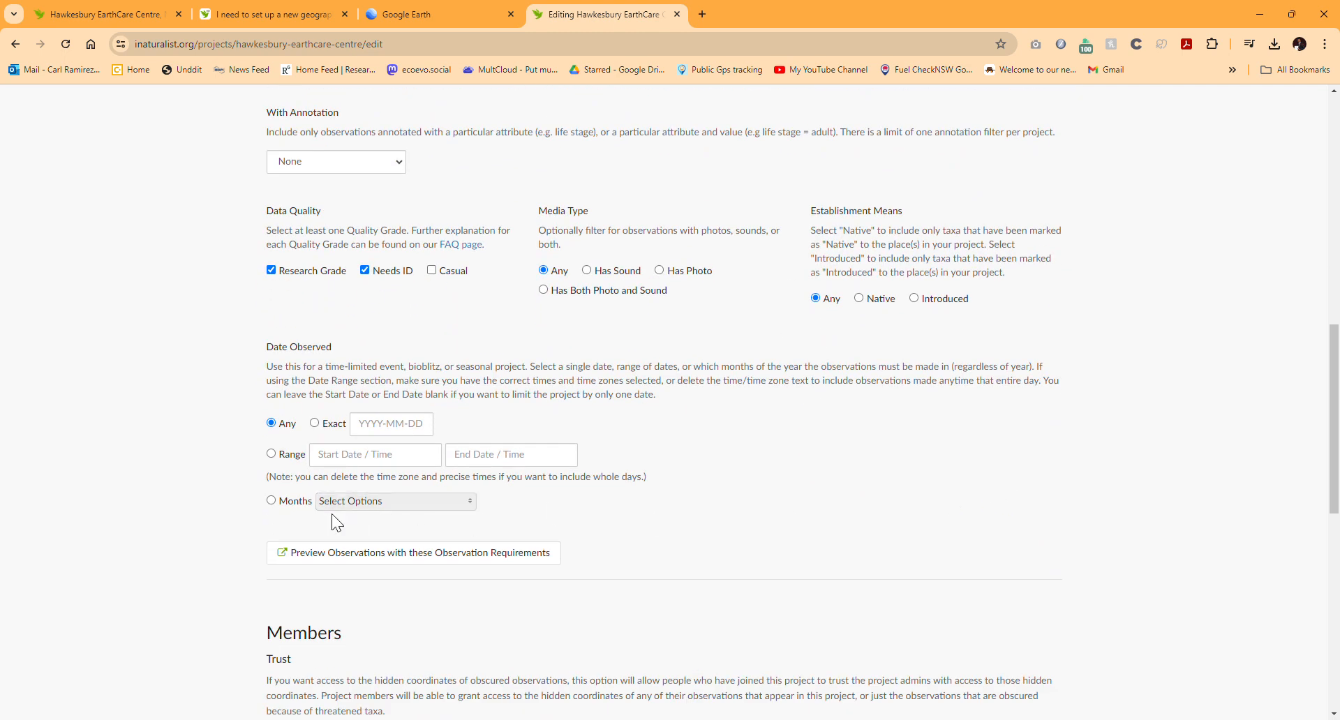
scroll(329, 514, "down", 3)
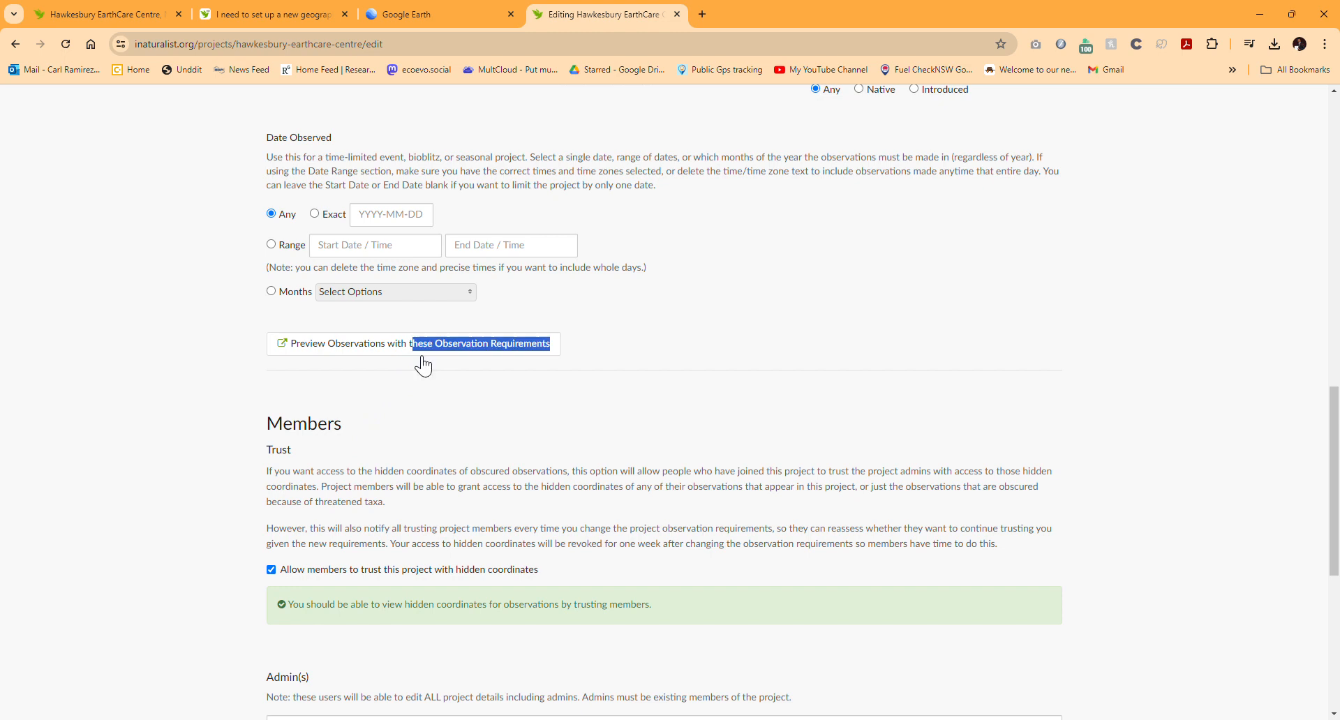
left_click(409, 345)
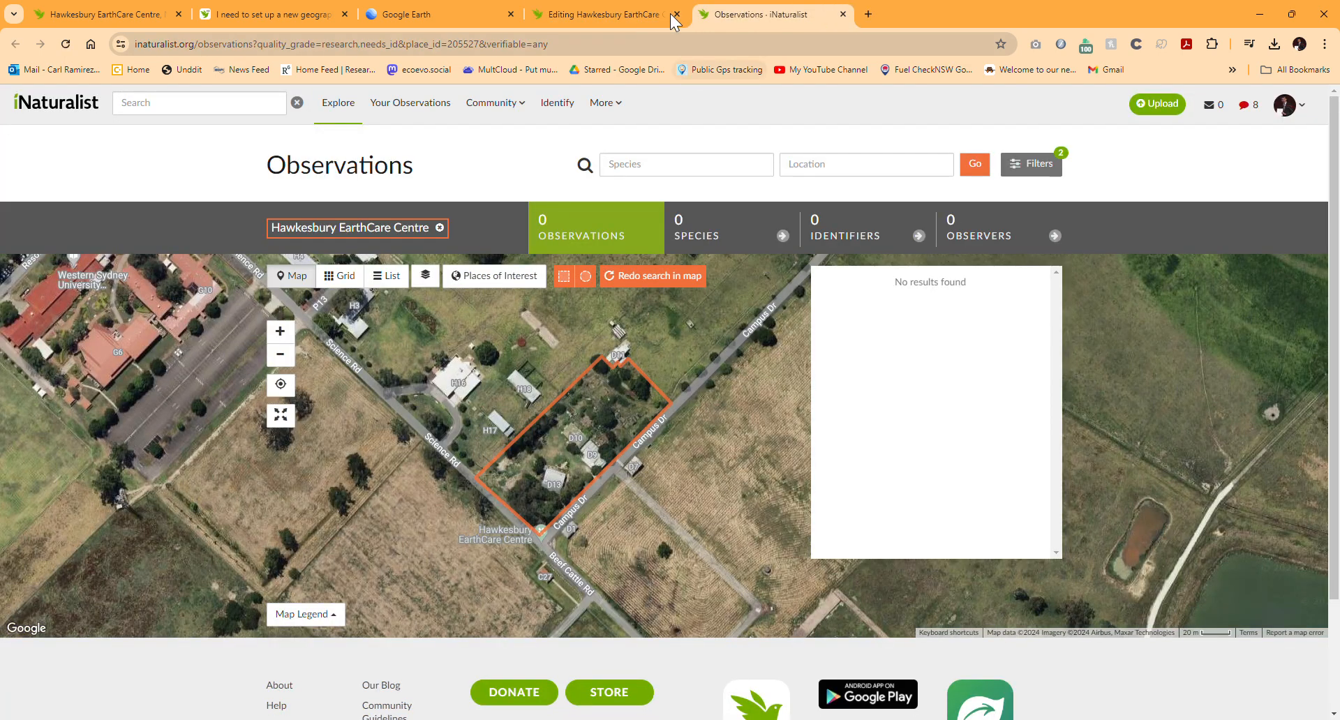
Return to the project editor and try to add the taxon "Life" to the included taxa
left_click(601, 14)
scroll(547, 220, "up", 6)
left_click(440, 309)
type("life")
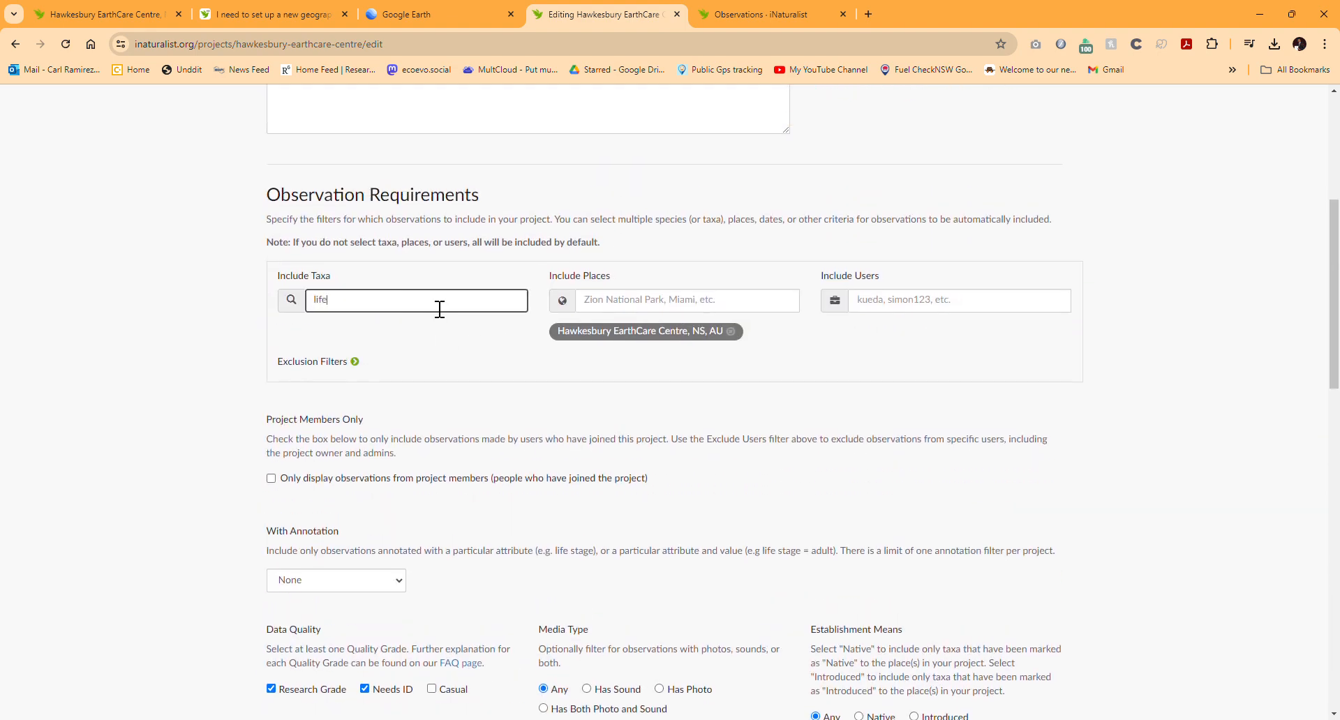
scroll(391, 342, "up", 6)
scroll(375, 346, "down", 5)
key("ctrl+a")
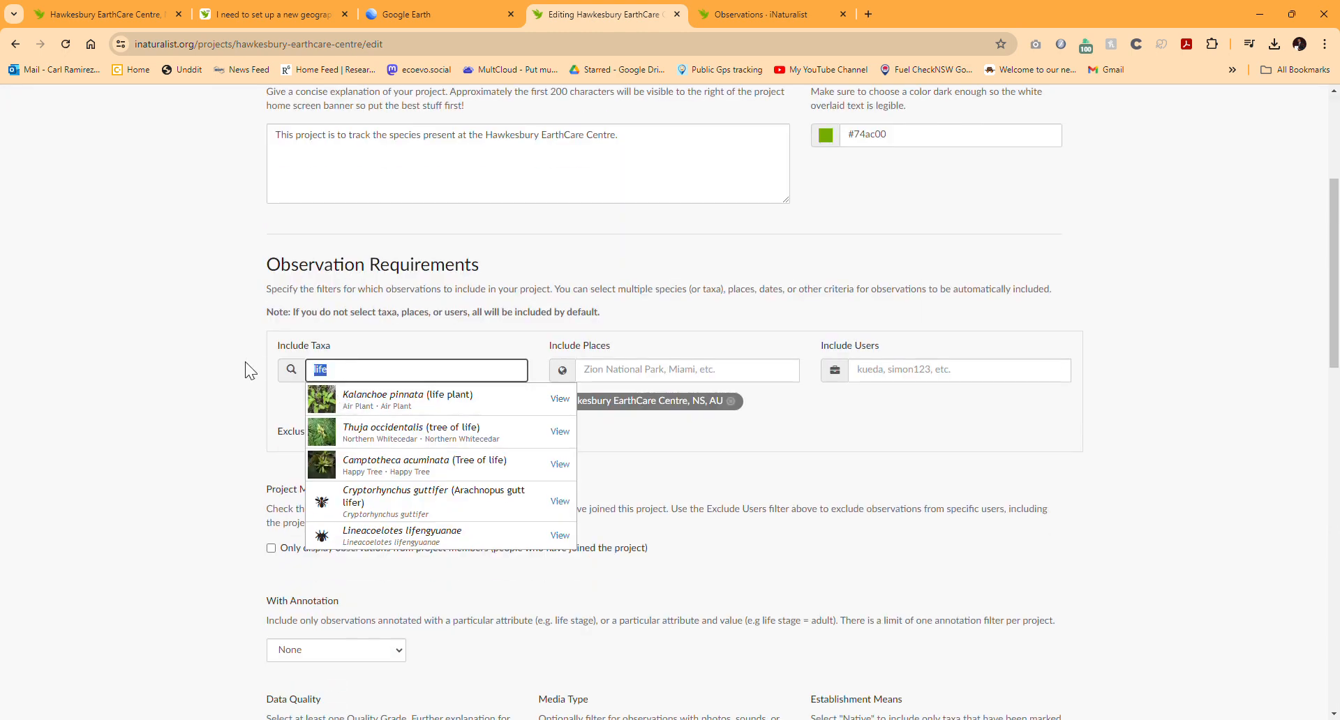
type("Liv")
key("BackSpace")
type("fe")
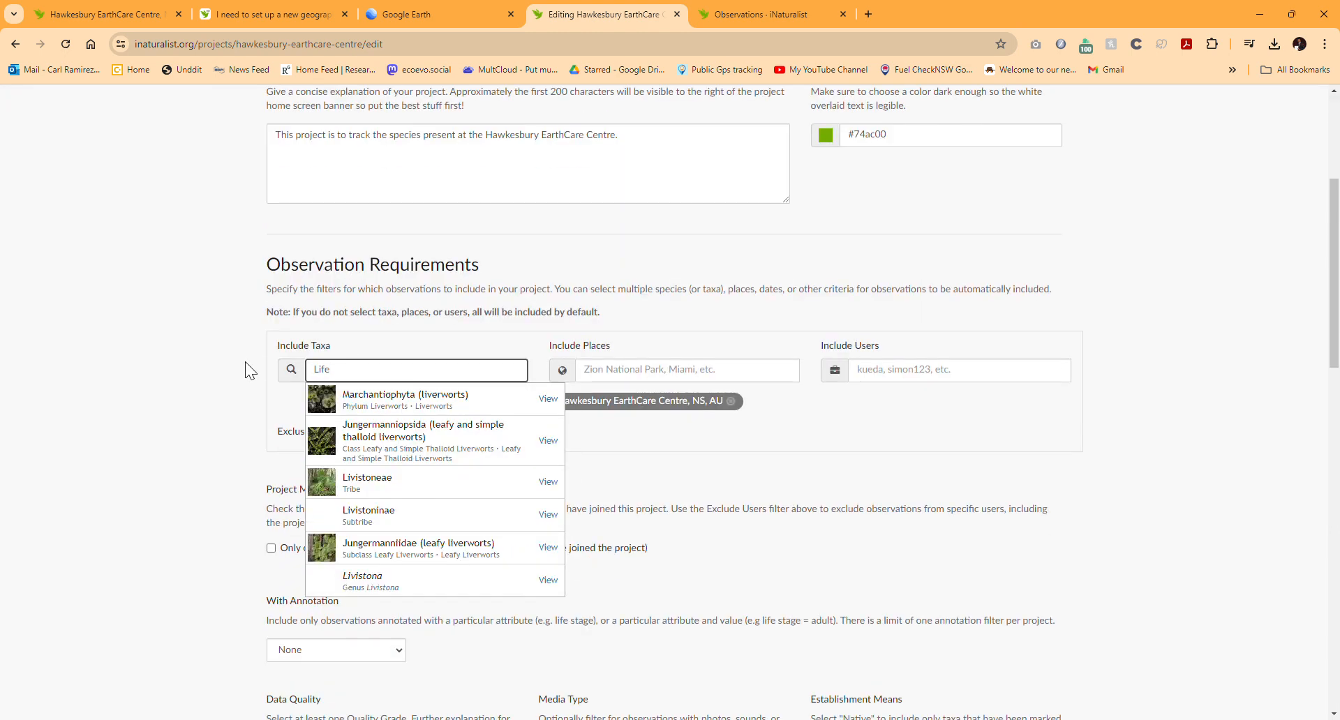
left_click(157, 434)
scroll(161, 429, "up", 4)
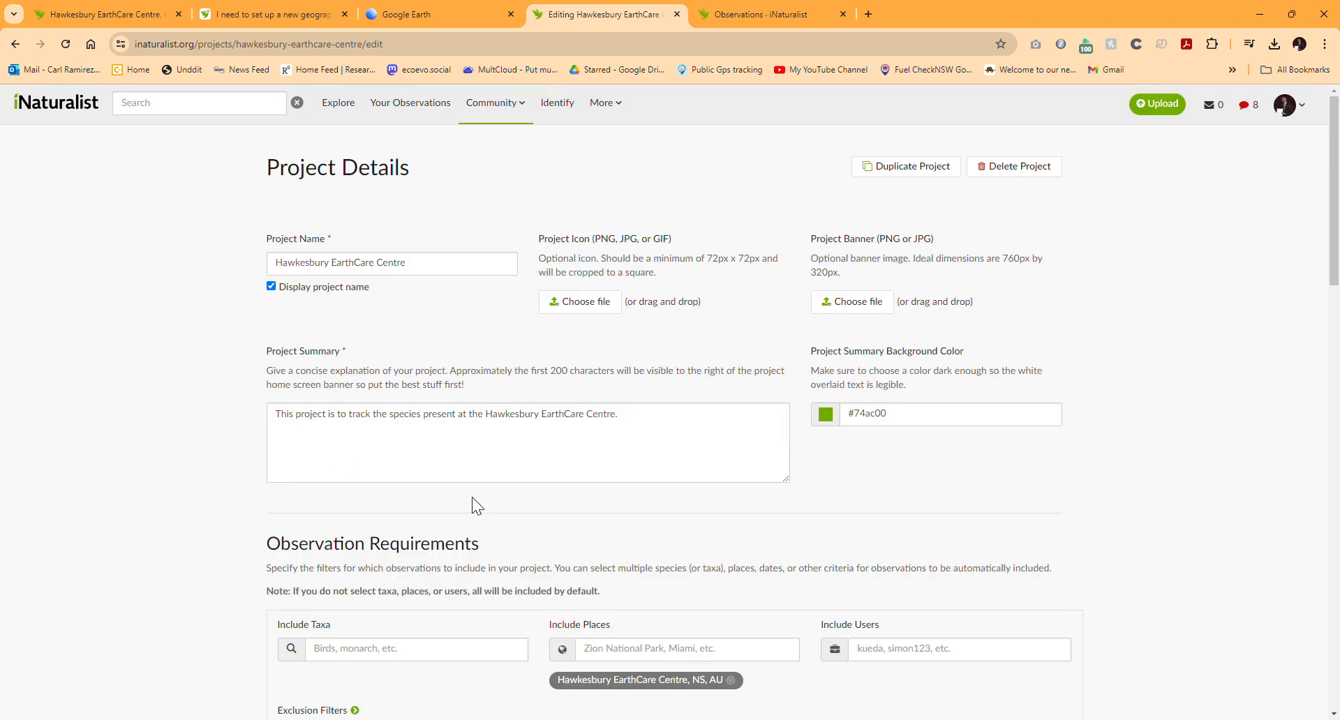
Review the project form's inclusion fields, exclusion filters, member settings and annotation filter options
scroll(734, 384, "down", 5)
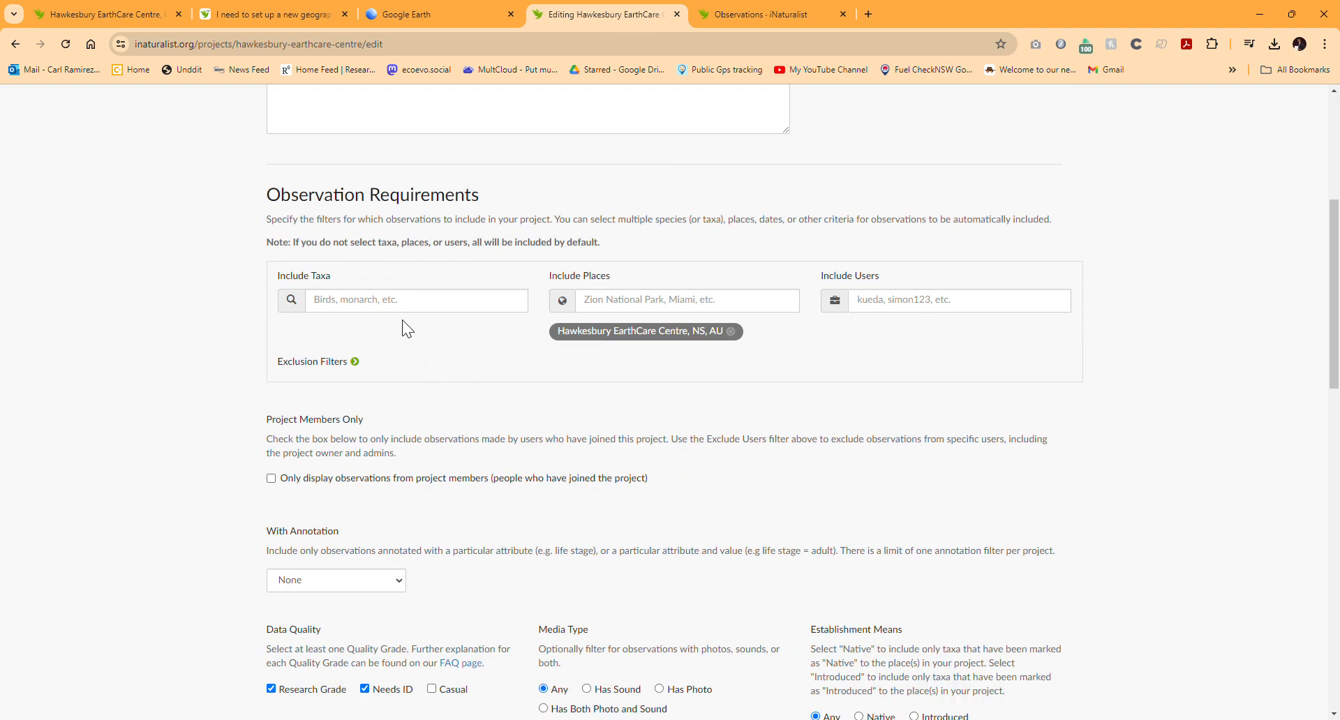
scroll(453, 349, "down", 4)
scroll(614, 510, "down", 4)
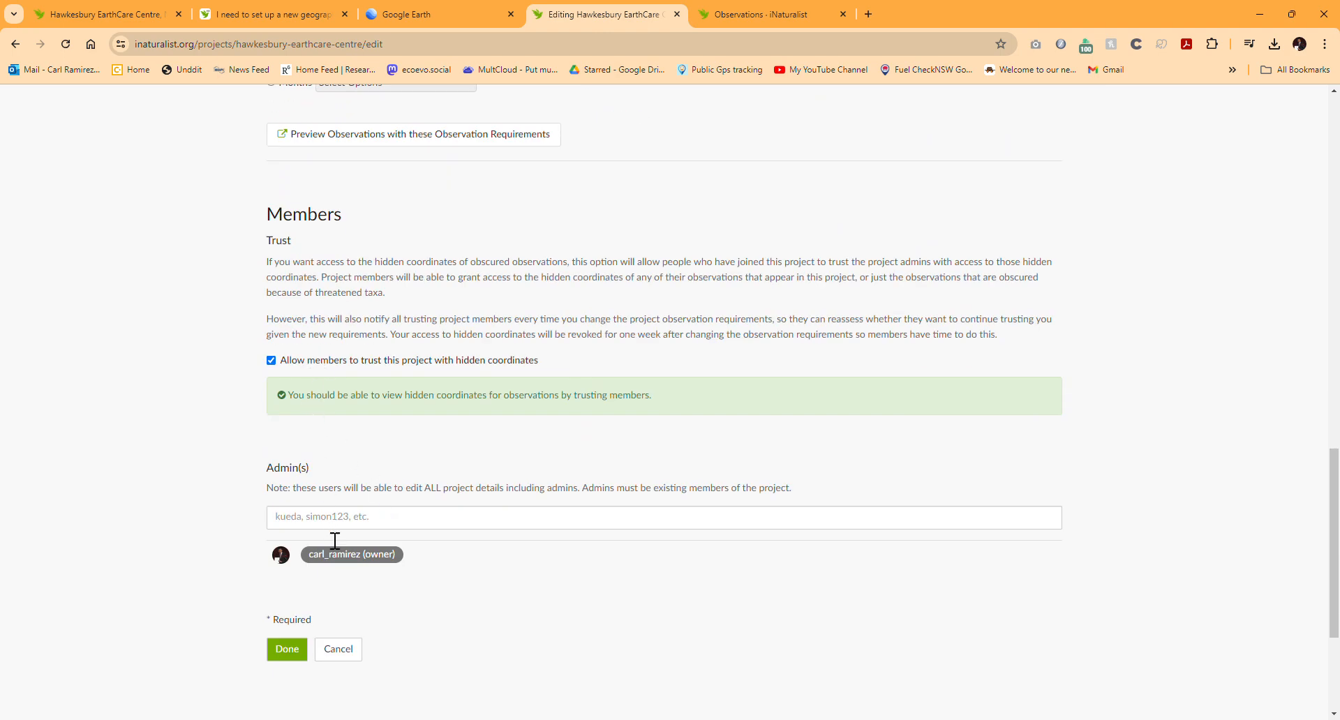
scroll(347, 571, "up", 10)
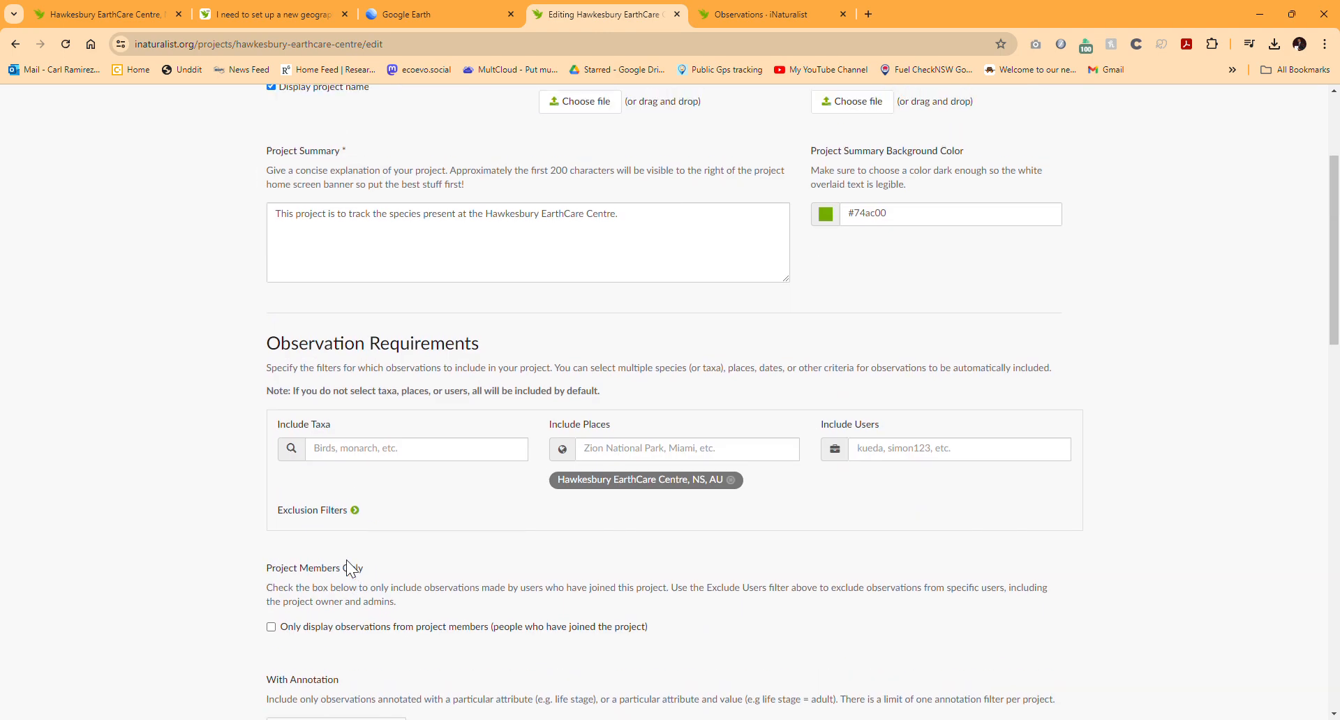
scroll(347, 562, "down", 1)
scroll(367, 544, "up", 1)
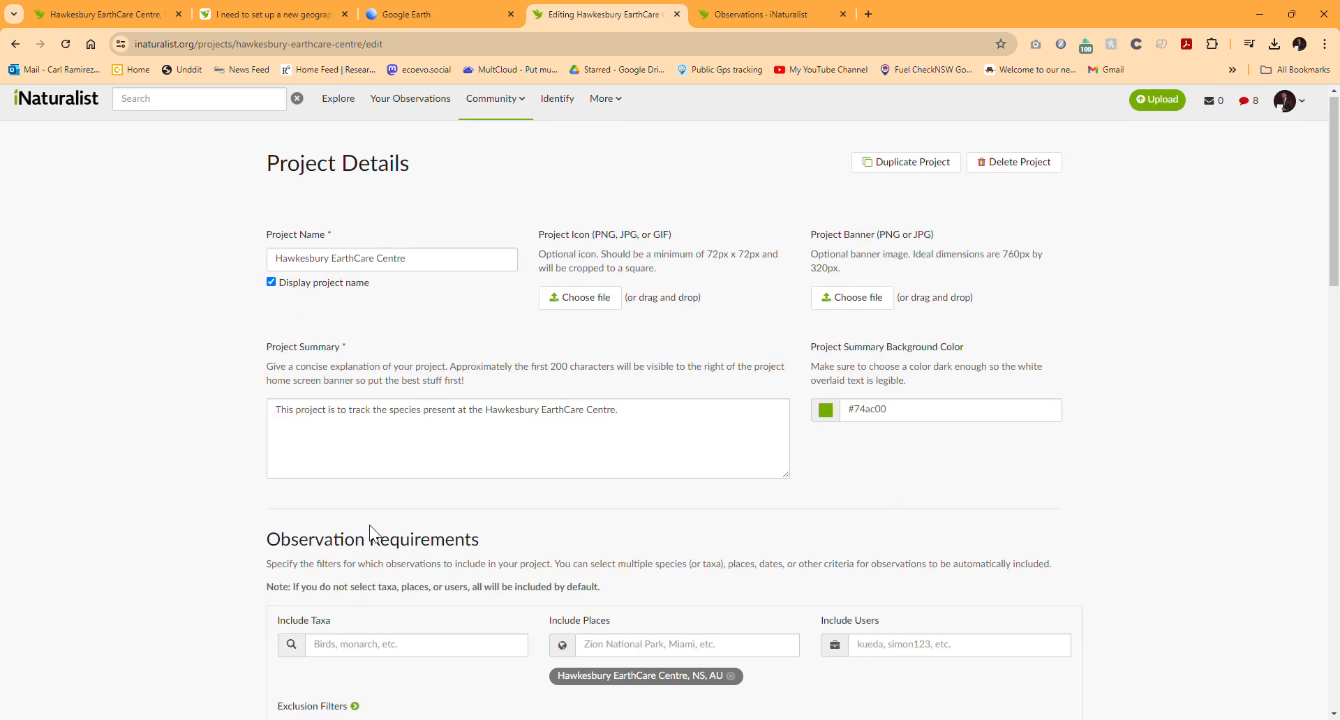
scroll(488, 520, "down", 2)
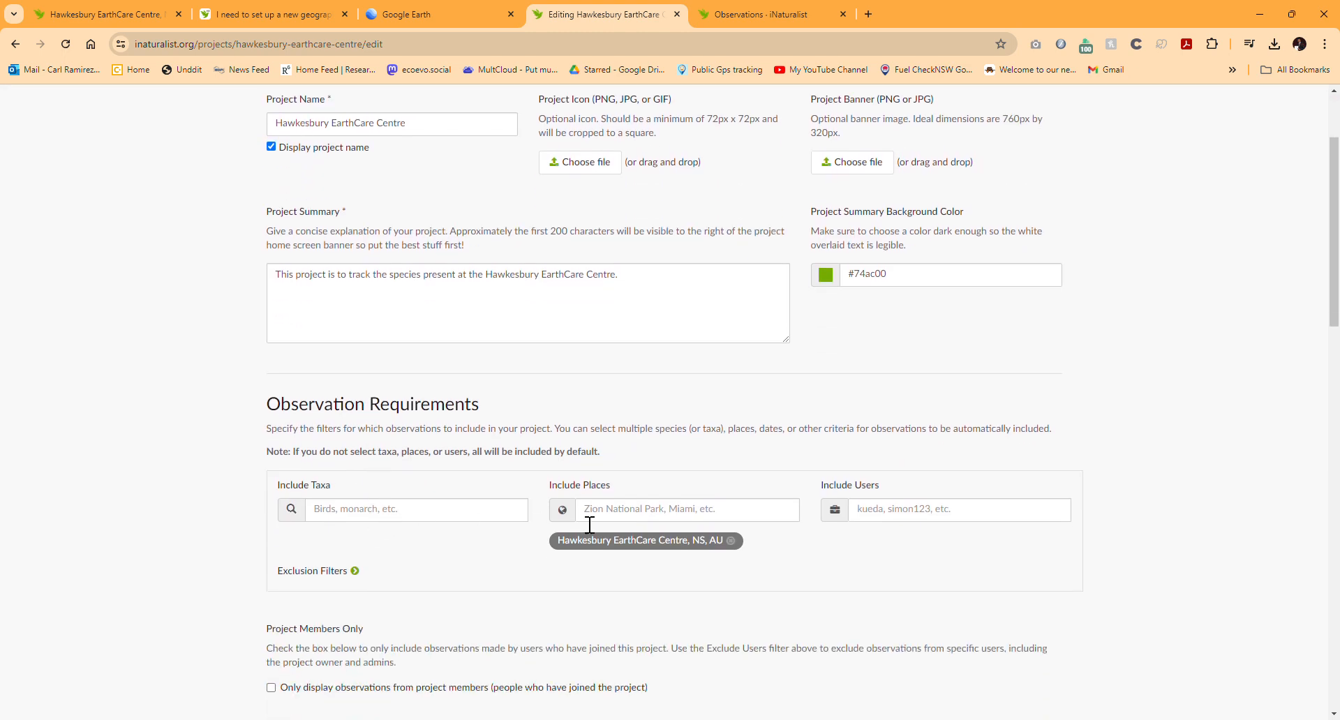
left_click(879, 516)
left_click(323, 572)
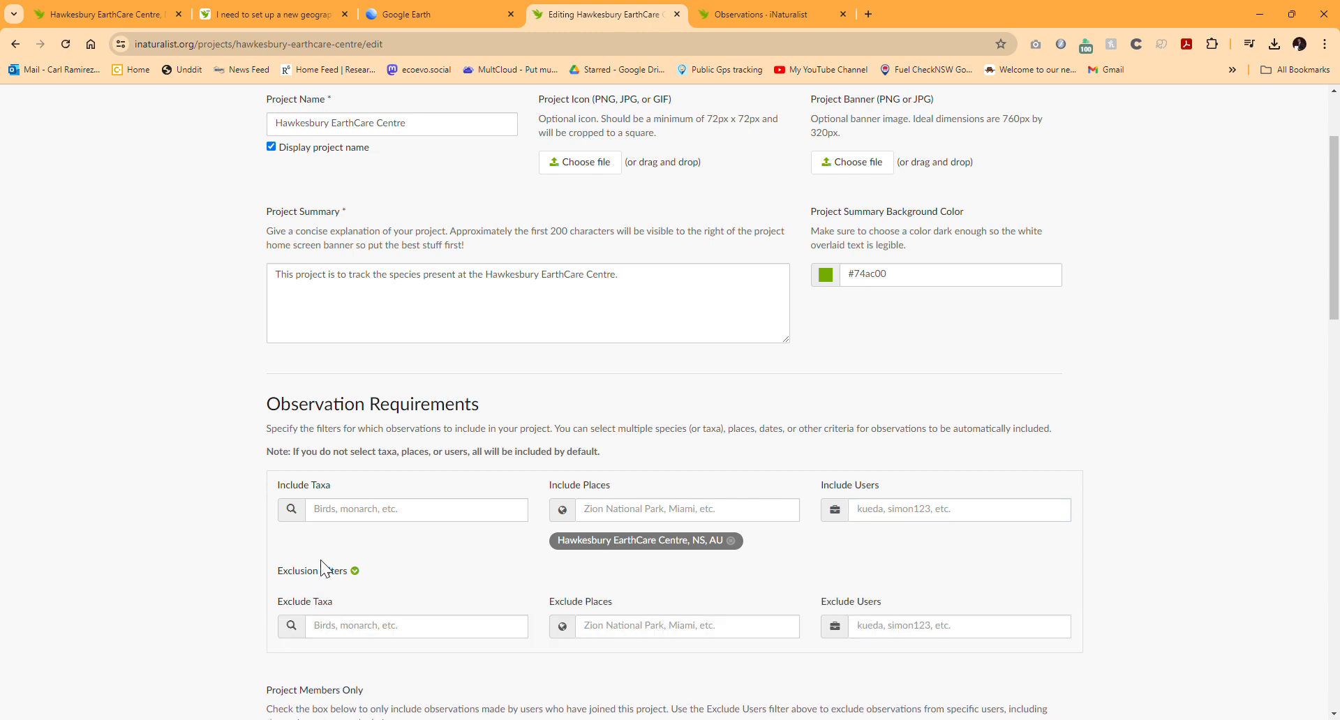
scroll(321, 559, "down", 5)
left_click(322, 504)
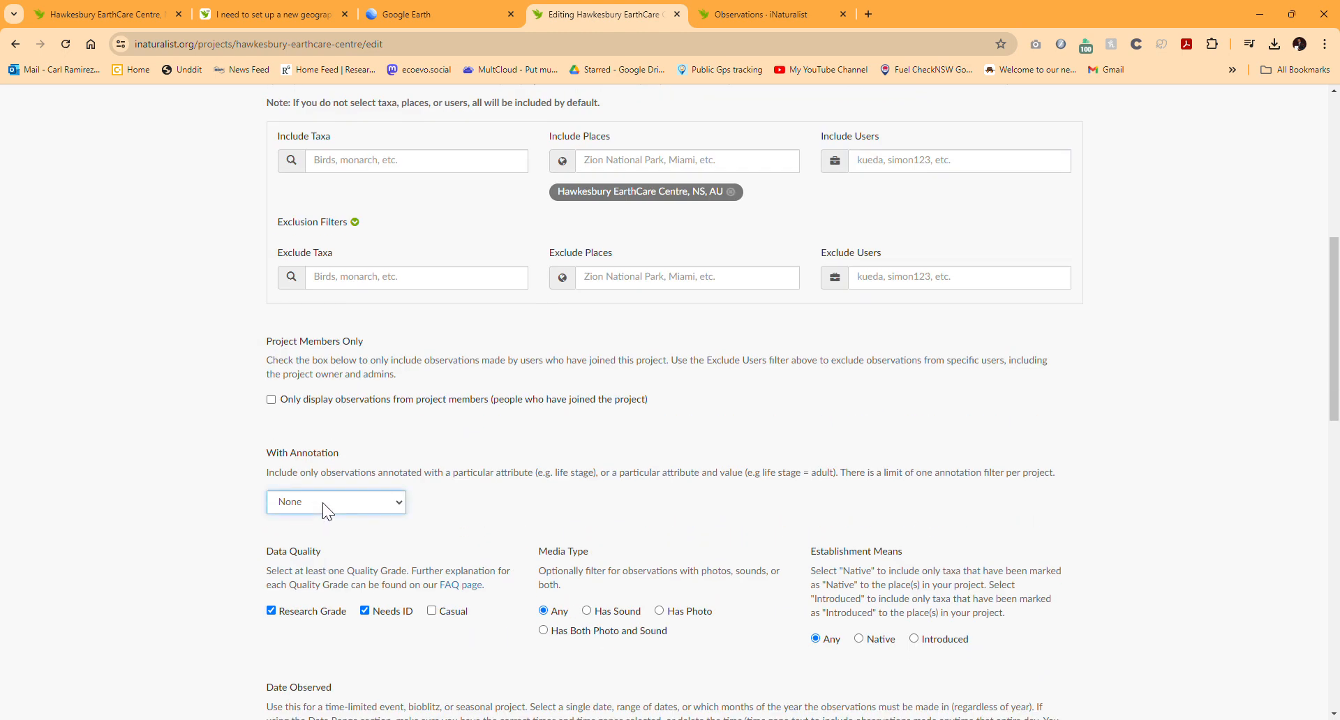
left_click(600, 485)
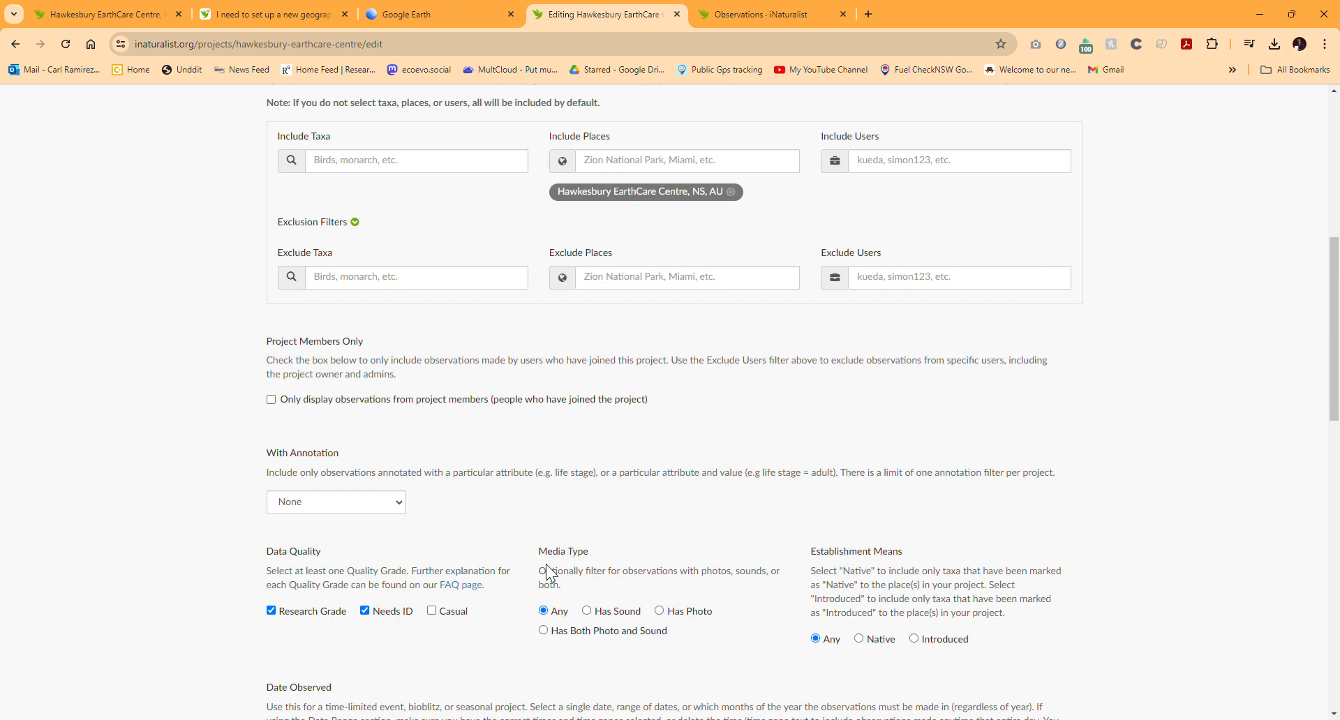
Add the Casual quality grade to the project's data quality filter, save the project and accept the changed requirements
left_click(461, 612)
scroll(583, 632, "down", 6)
scroll(380, 517, "down", 7)
left_click(286, 432)
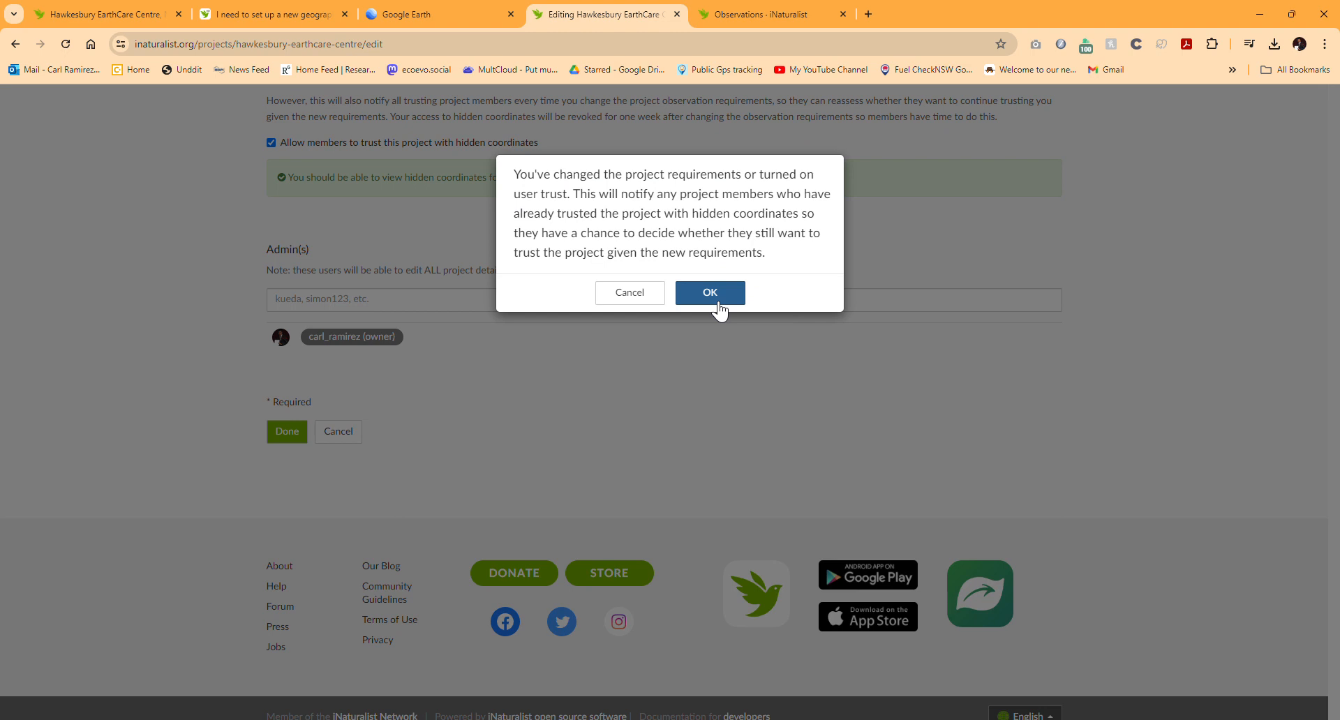
left_click(720, 294)
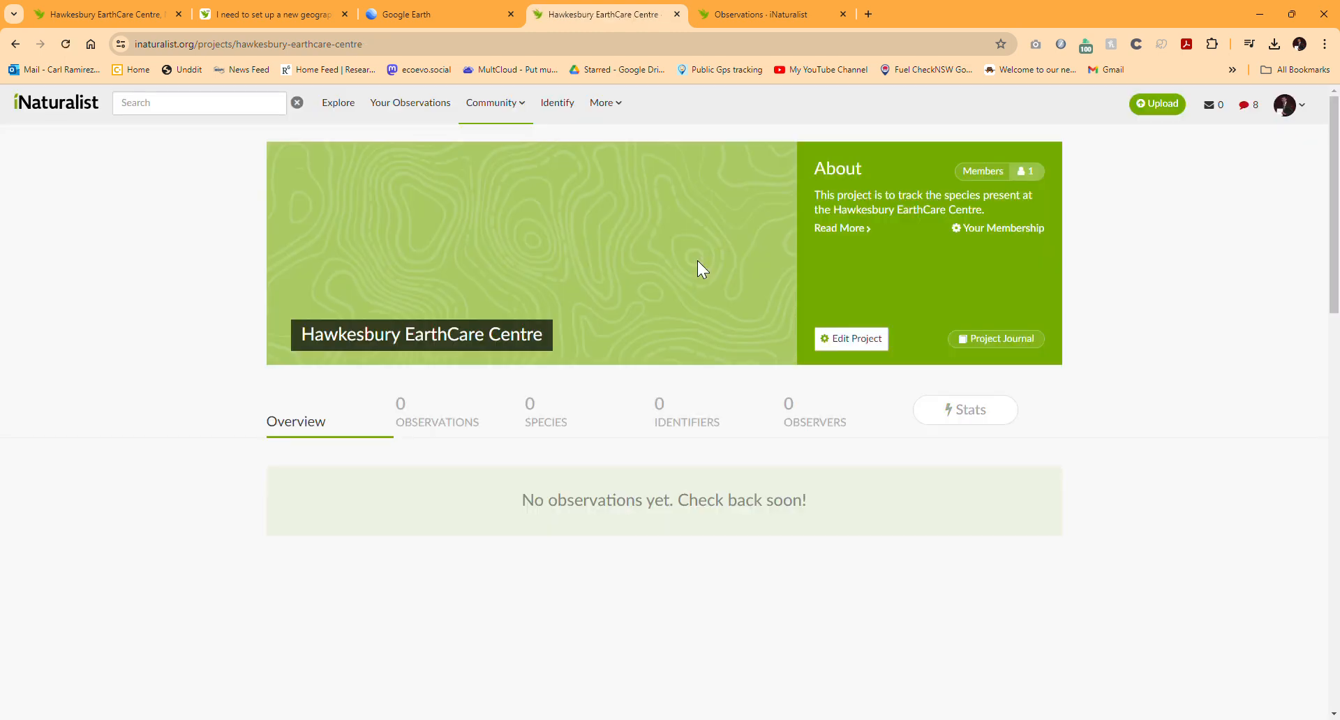
Reopen the project for editing and inspect the color choices for the project summary background
left_click(863, 341)
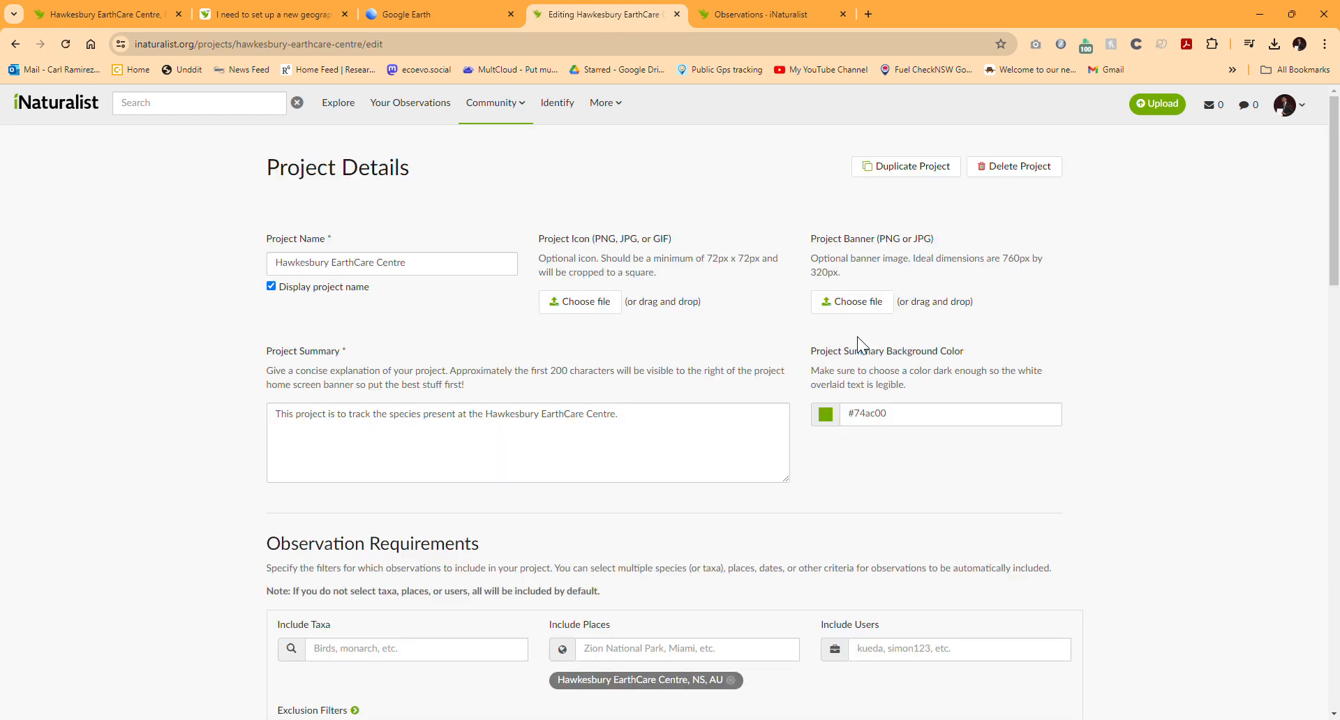
left_click(858, 424)
left_click(824, 412)
left_click(561, 449)
Look through the annotation filter options and the remaining requirement and member settings of the project
scroll(538, 377, "down", 5)
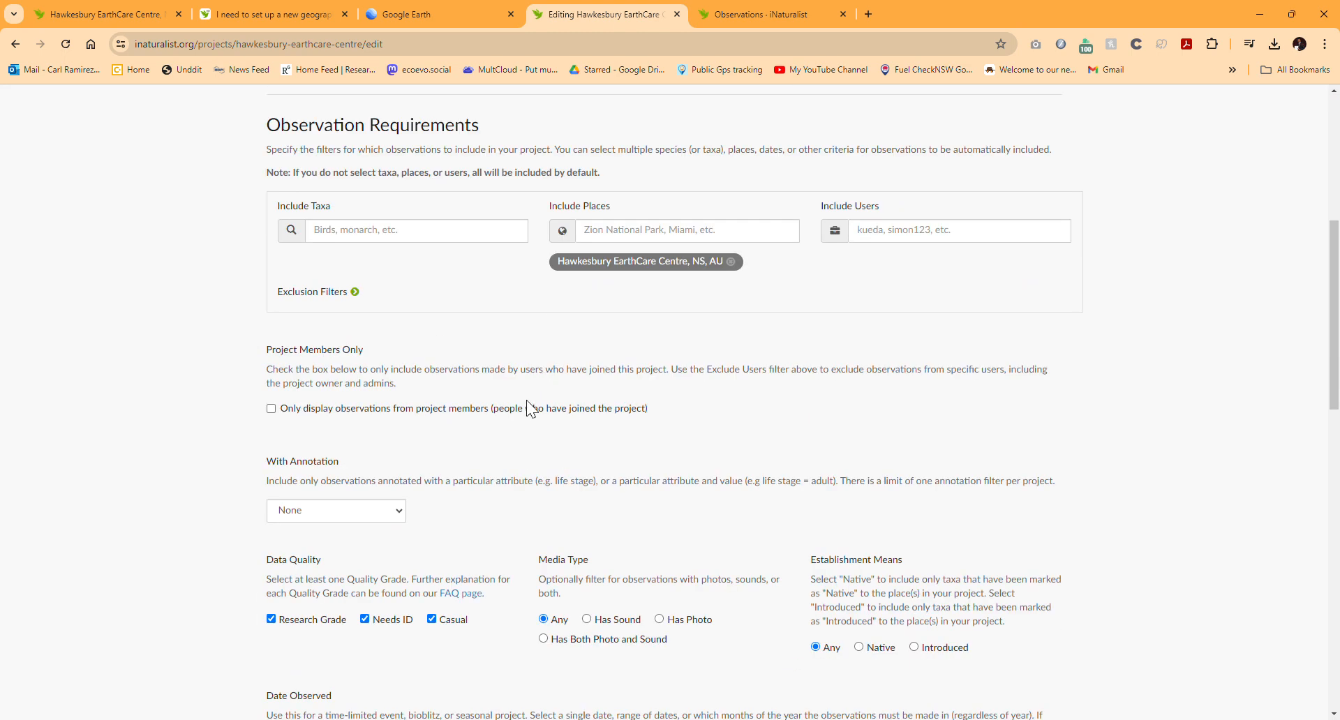
left_click(349, 518)
left_click(534, 451)
left_click(338, 504)
scroll(454, 449, "down", 12)
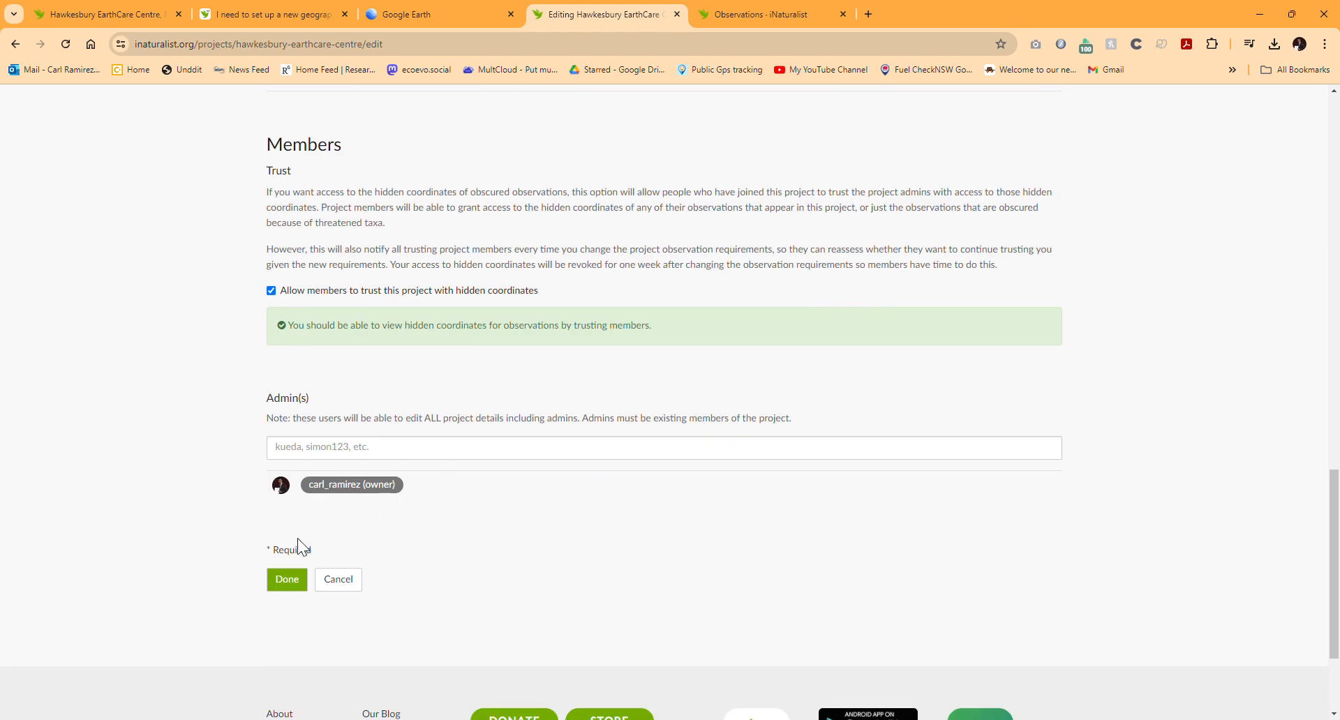
scroll(406, 512, "up", 12)
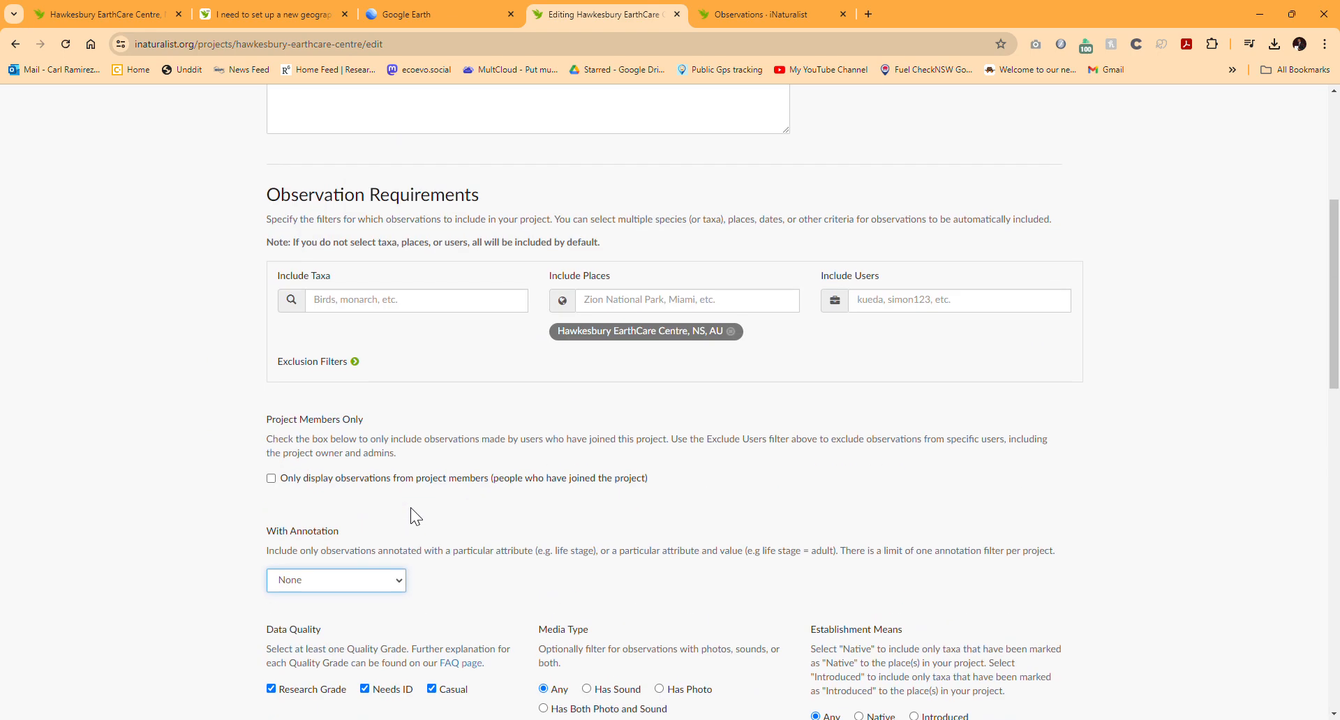
scroll(417, 516, "up", 5)
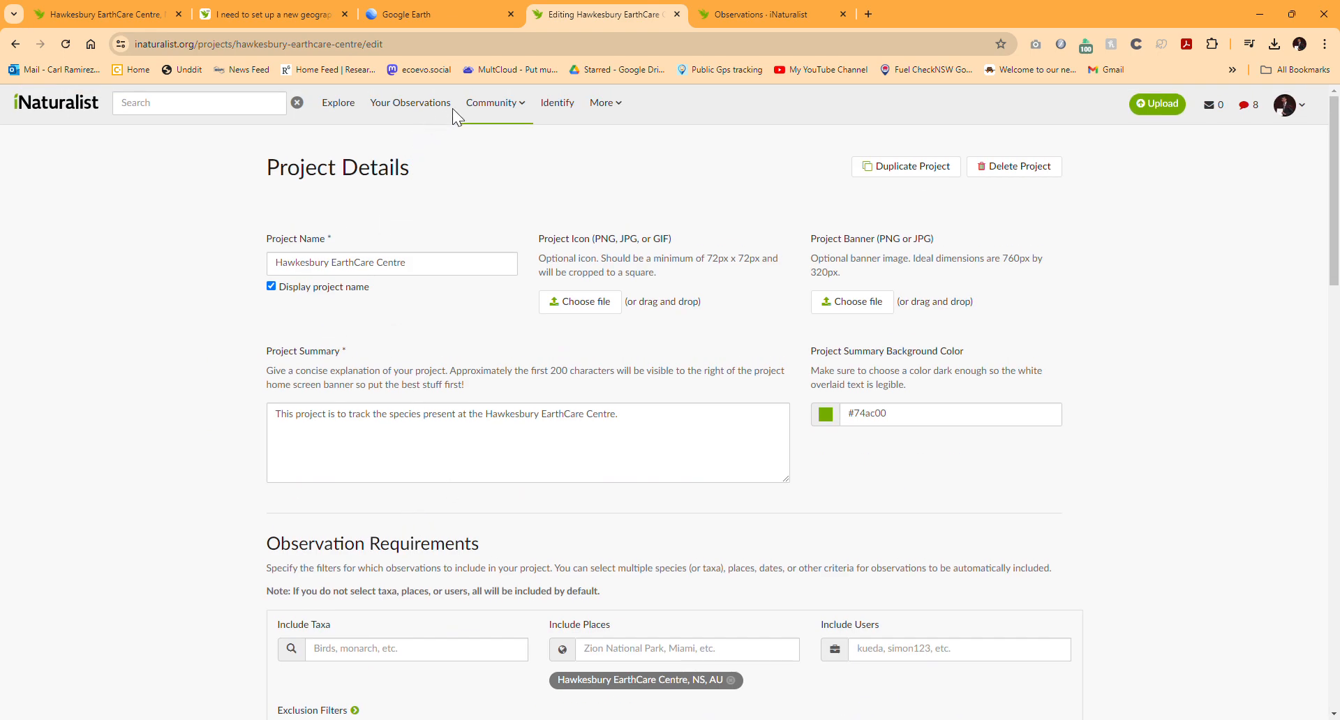
Search your own observations at the location Hawkesbury EarthCare, Richmond, and examine their positions on the map
left_click(434, 106)
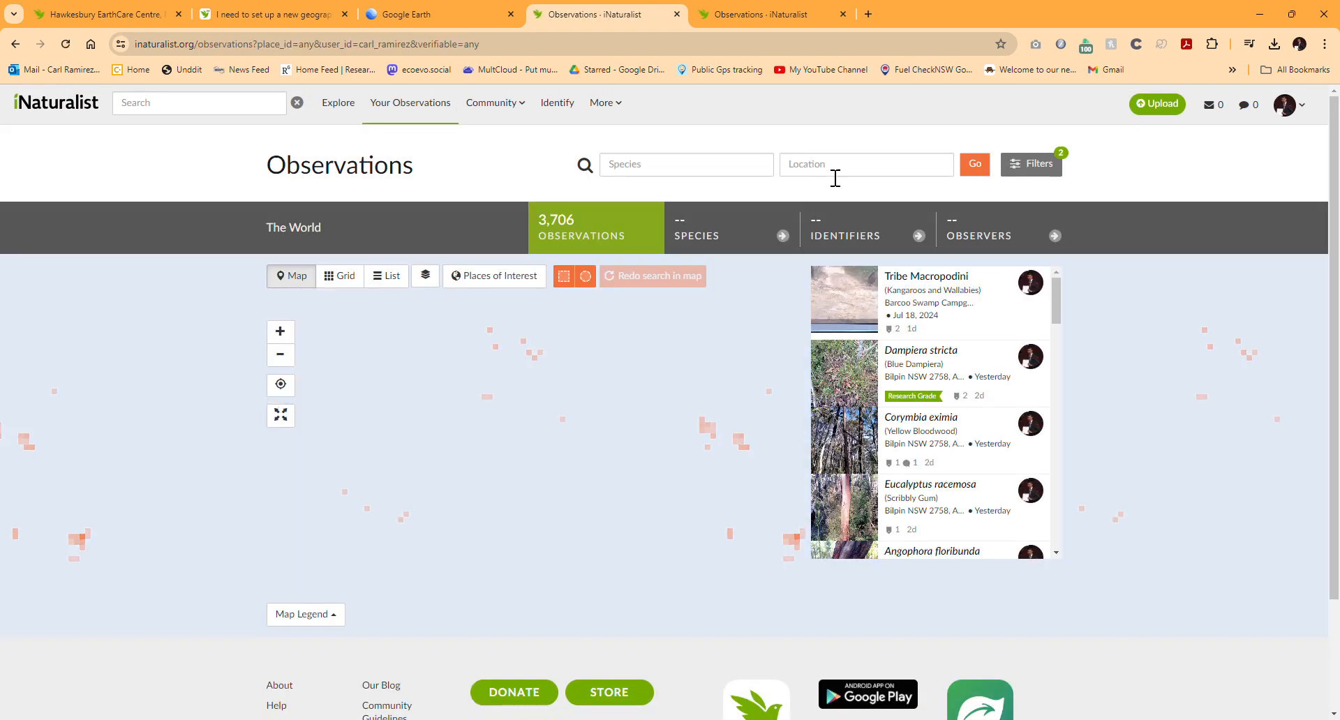
left_click(835, 176)
type("Hawkesbury")
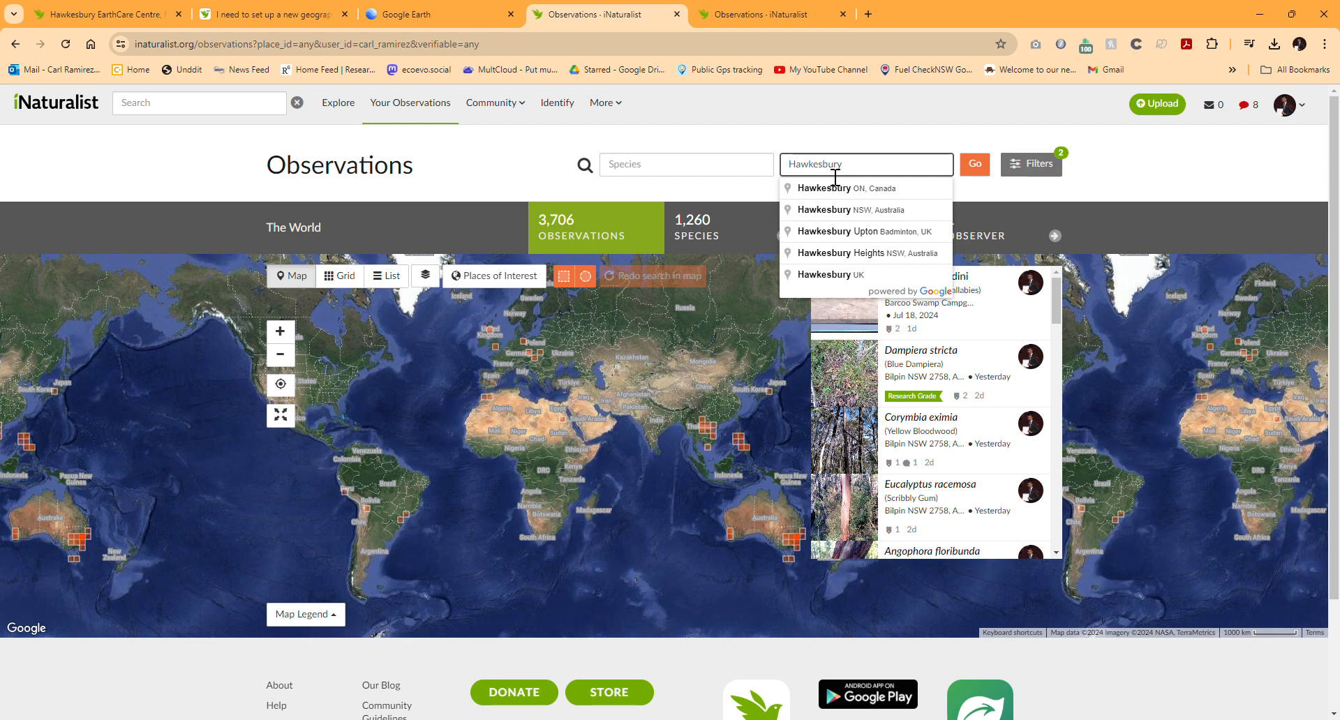
type(" earth")
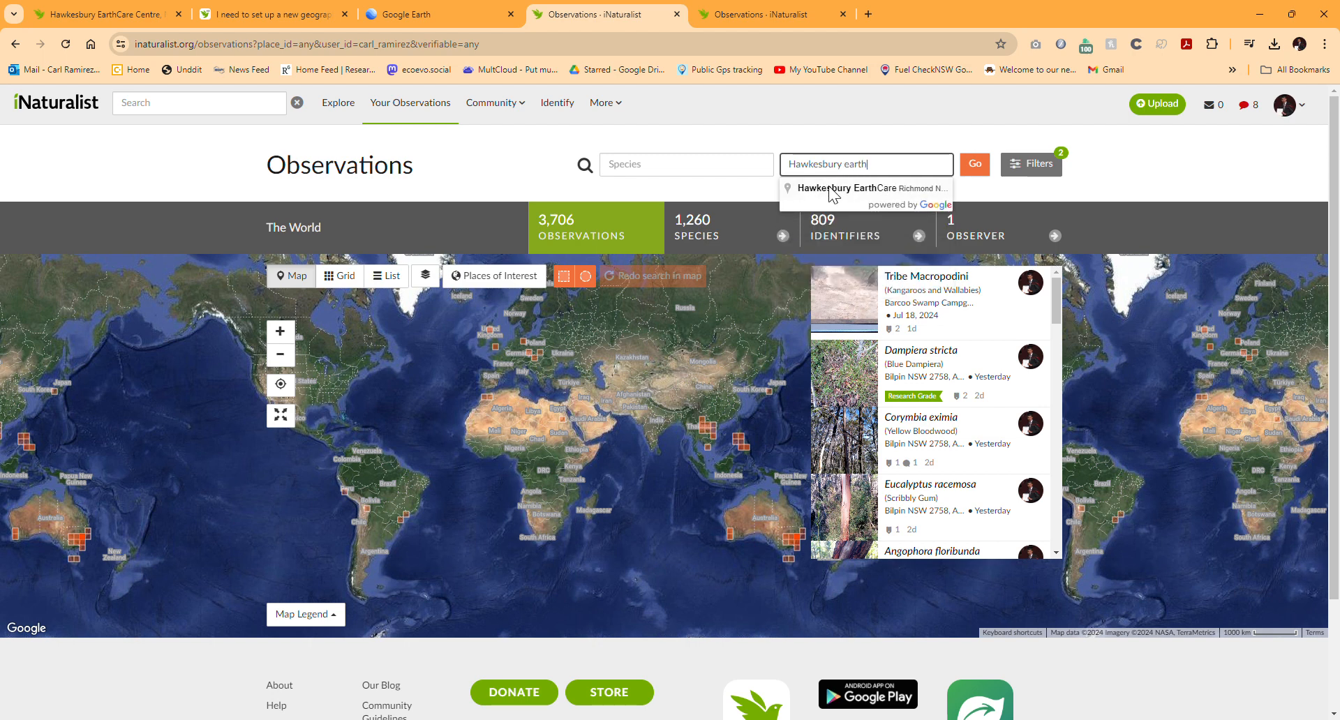
left_click(829, 189)
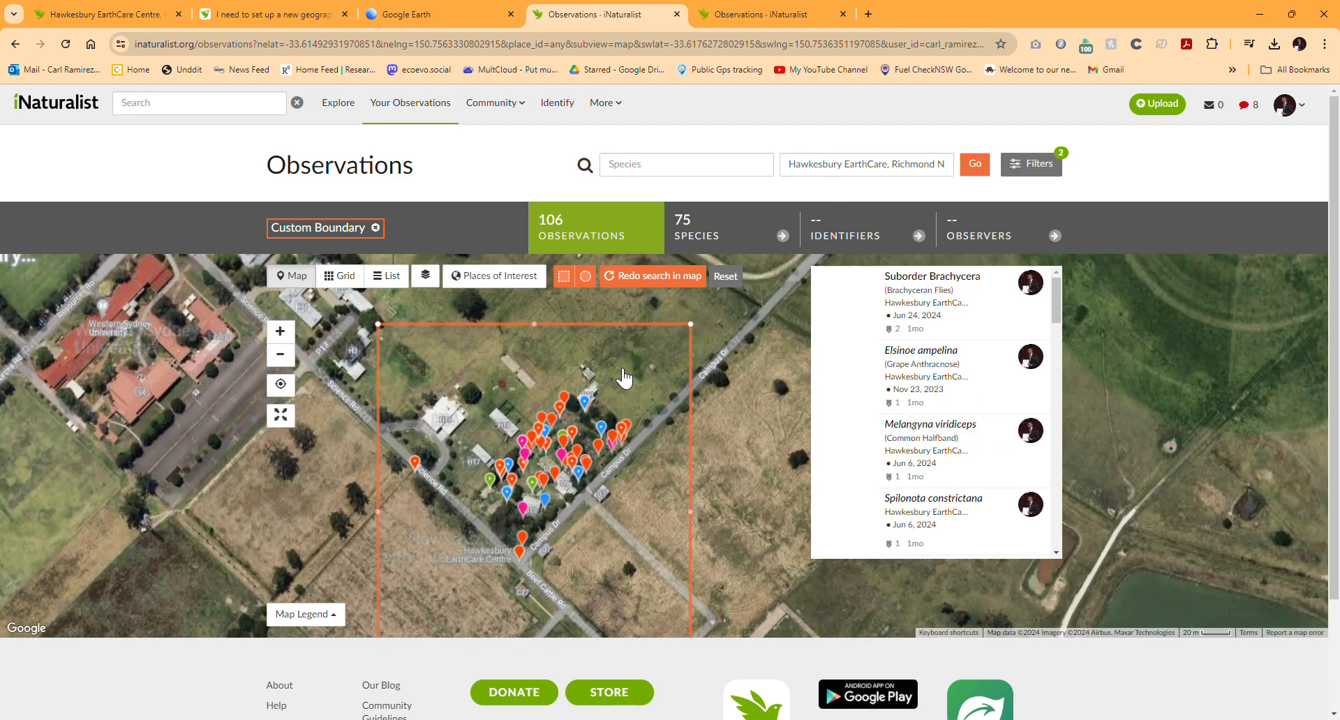
scroll(621, 374, "up", 3)
left_click_drag(618, 370, 654, 335)
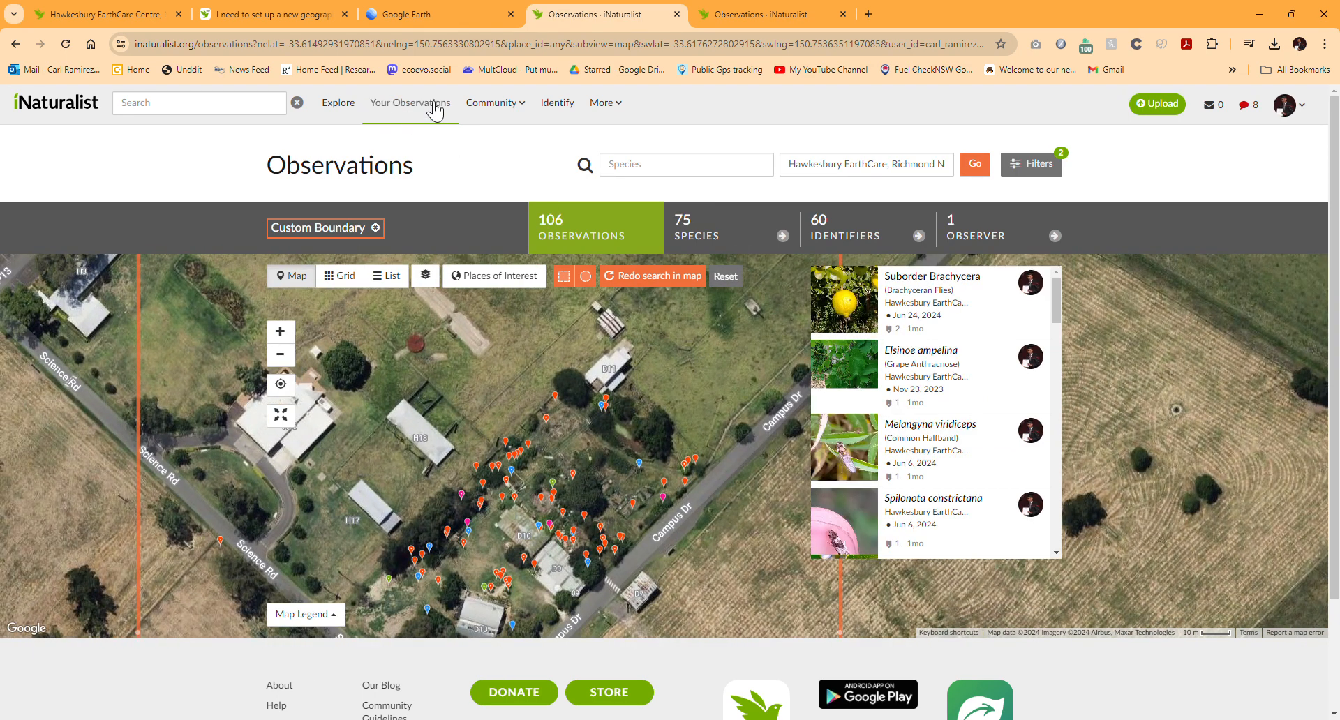
Go to your projects list from the dashboard and open the Hawkesbury EarthCare Centre project
left_click(411, 103)
mouse_move(1287, 104)
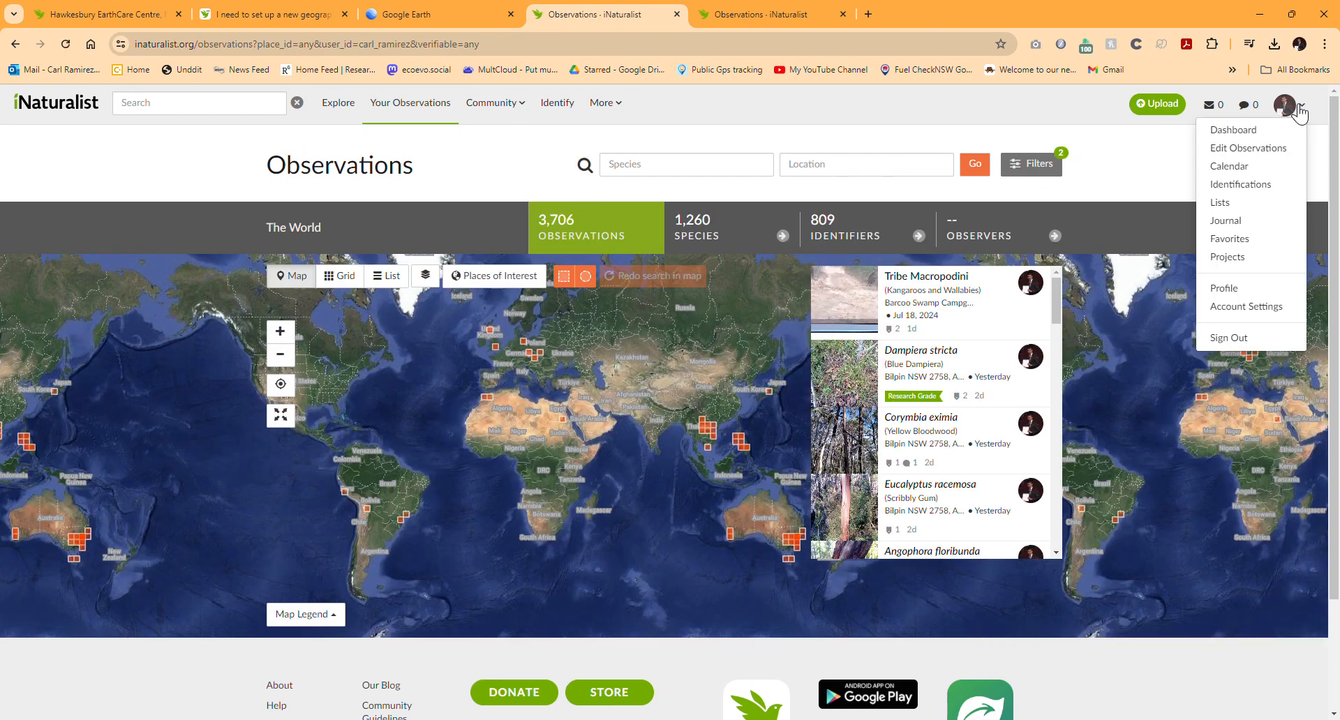
left_click(1273, 128)
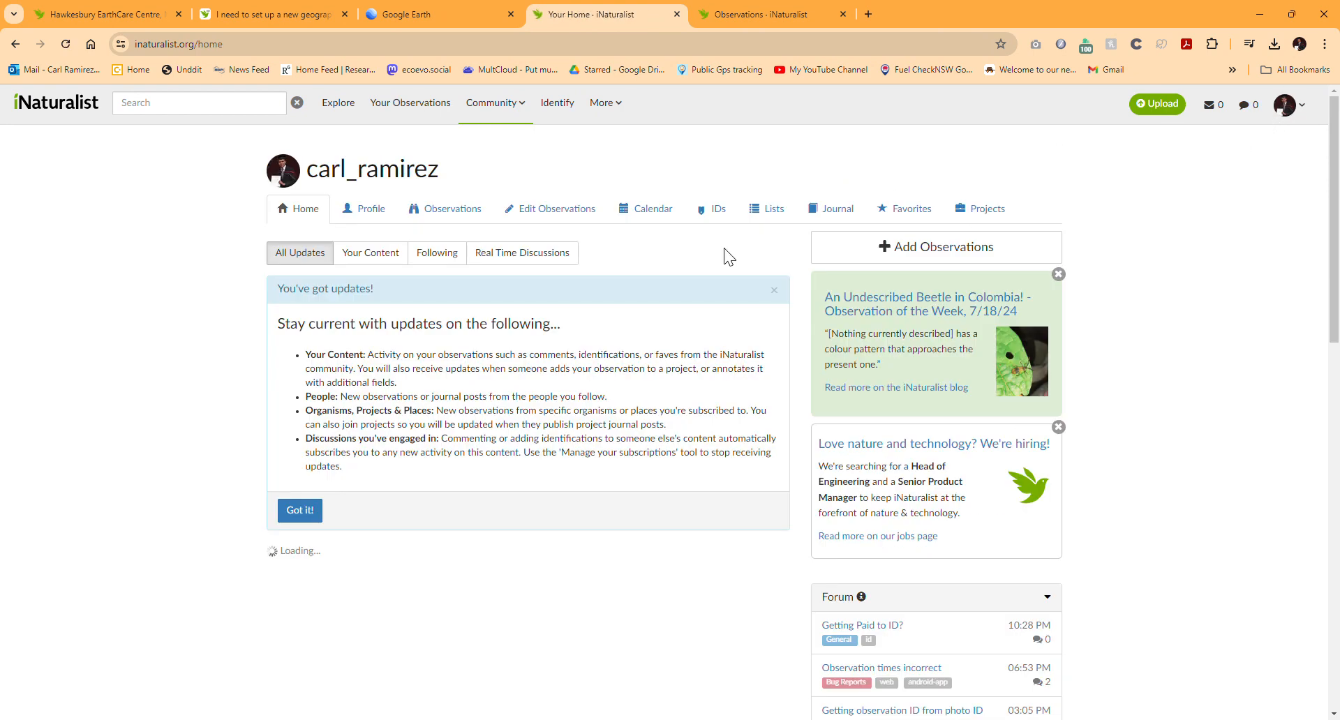
left_click(974, 208)
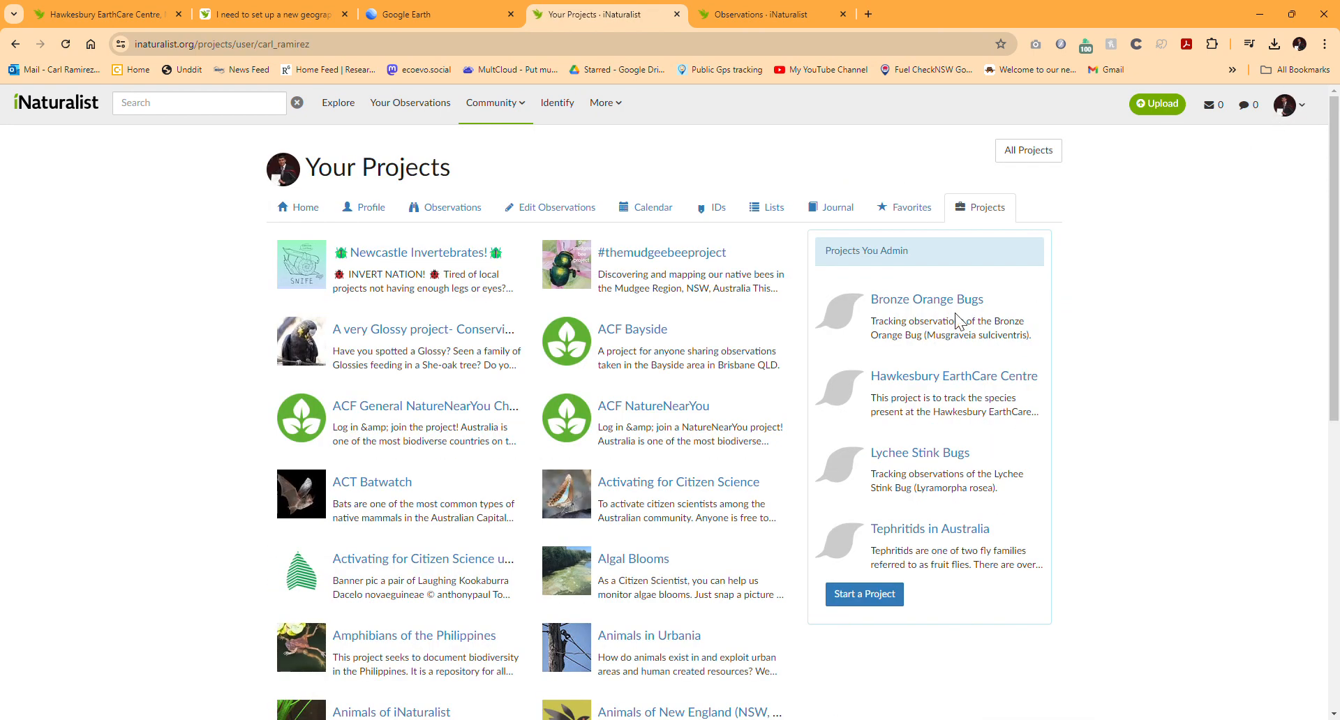
left_click(839, 413)
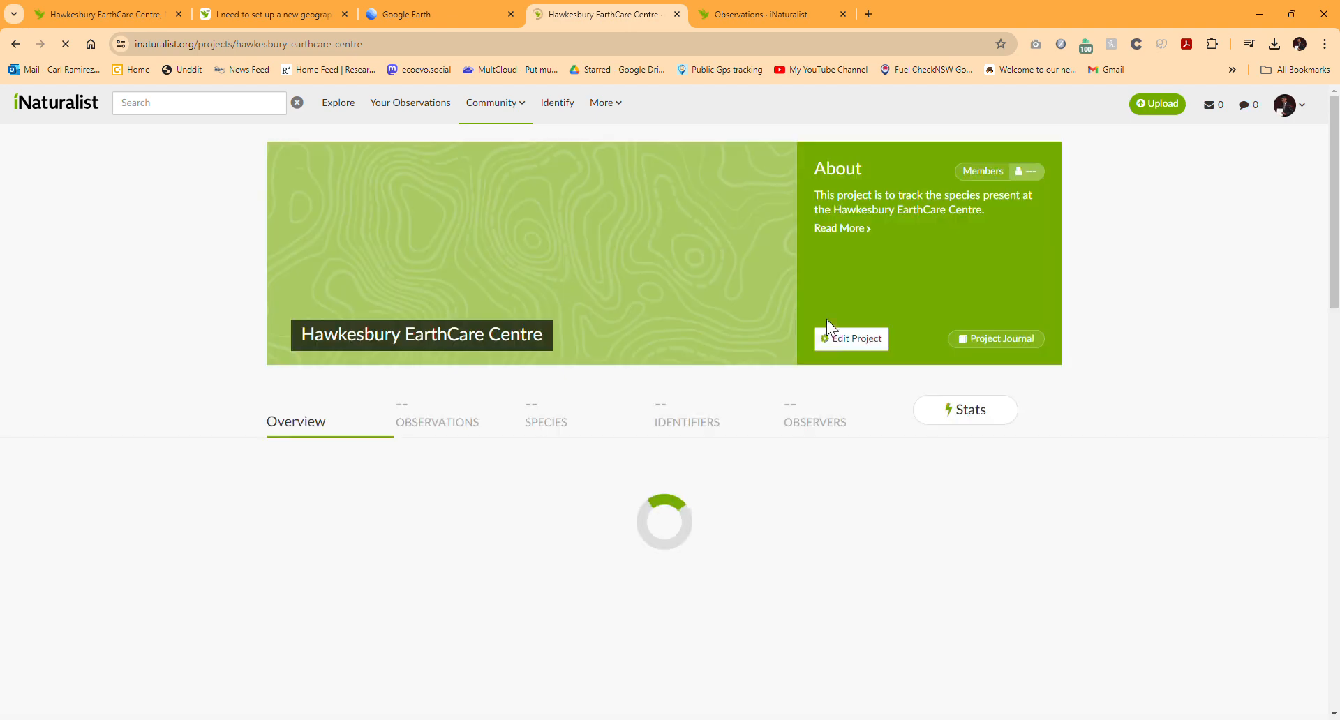
Open the project for editing, skim its details, requirements and member settings, and leave without saving
left_click(823, 338)
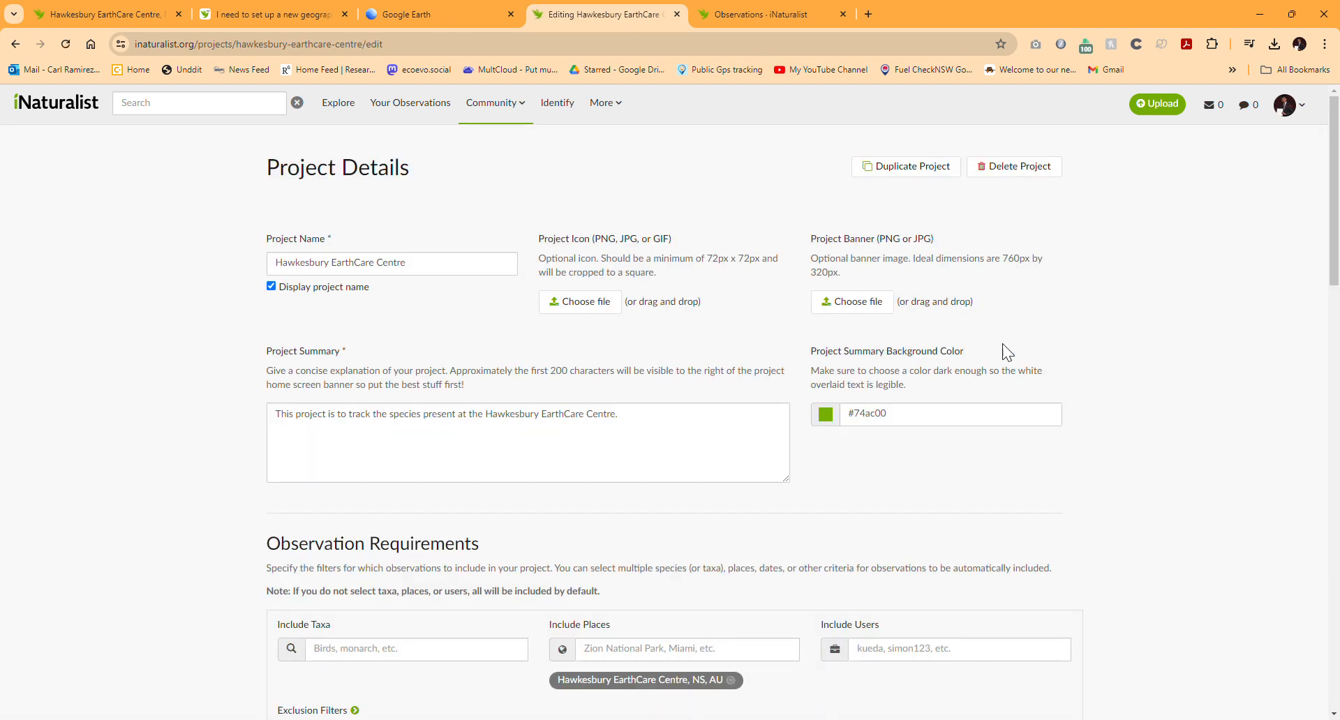
scroll(780, 330, "down", 15)
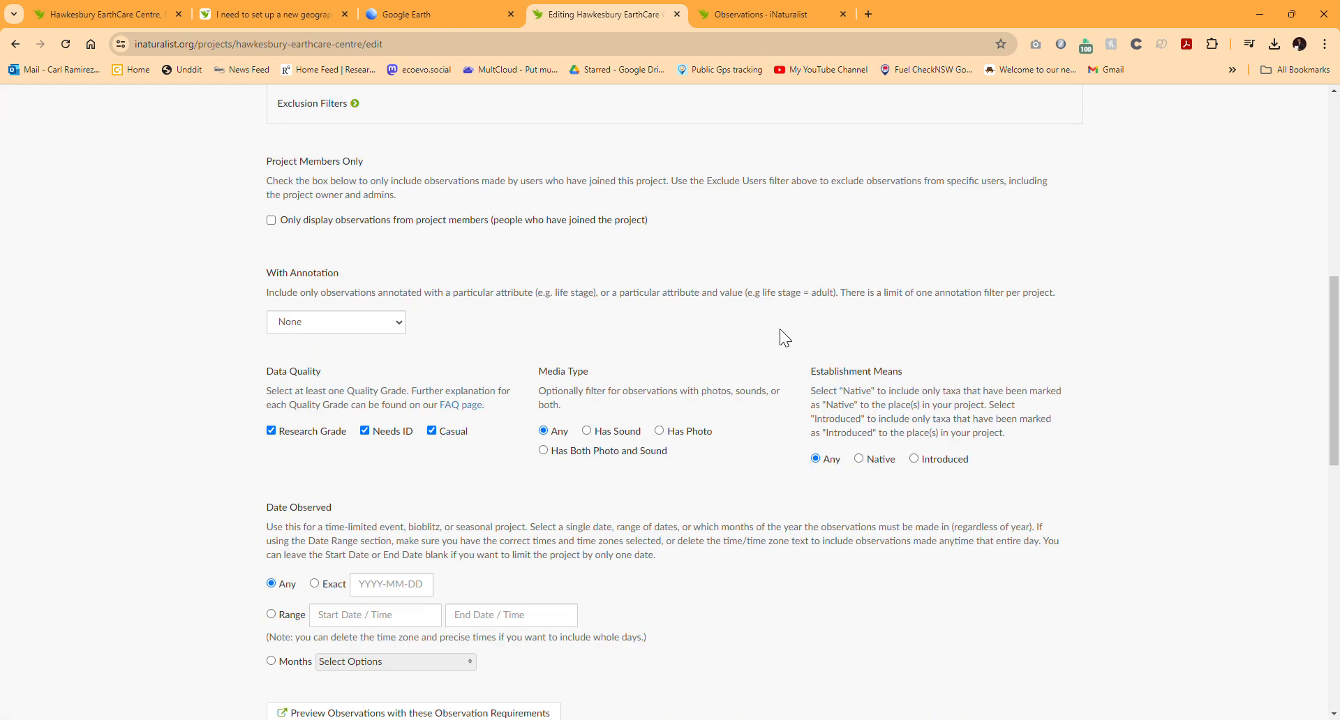
scroll(450, 447, "down", 4)
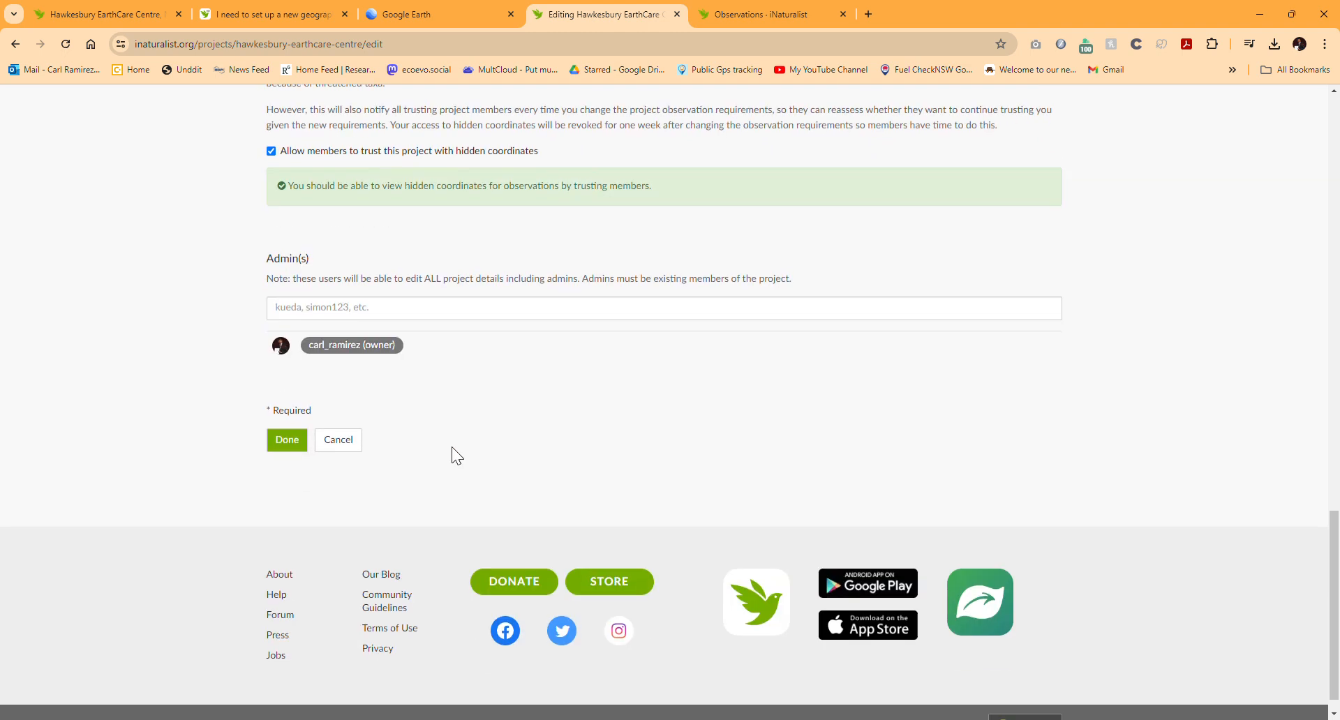
left_click(355, 447)
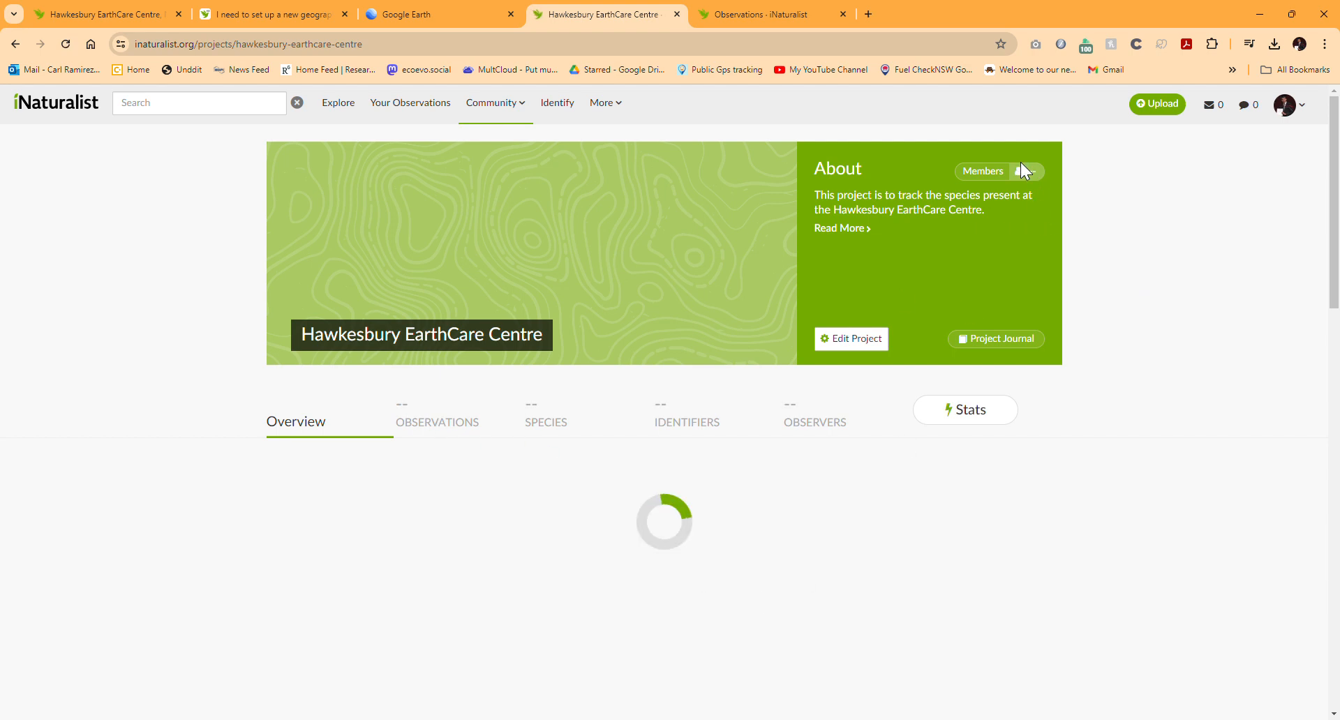
Check the project's member count and its journal, and return to the project page
left_click(1037, 172)
left_click(1002, 170)
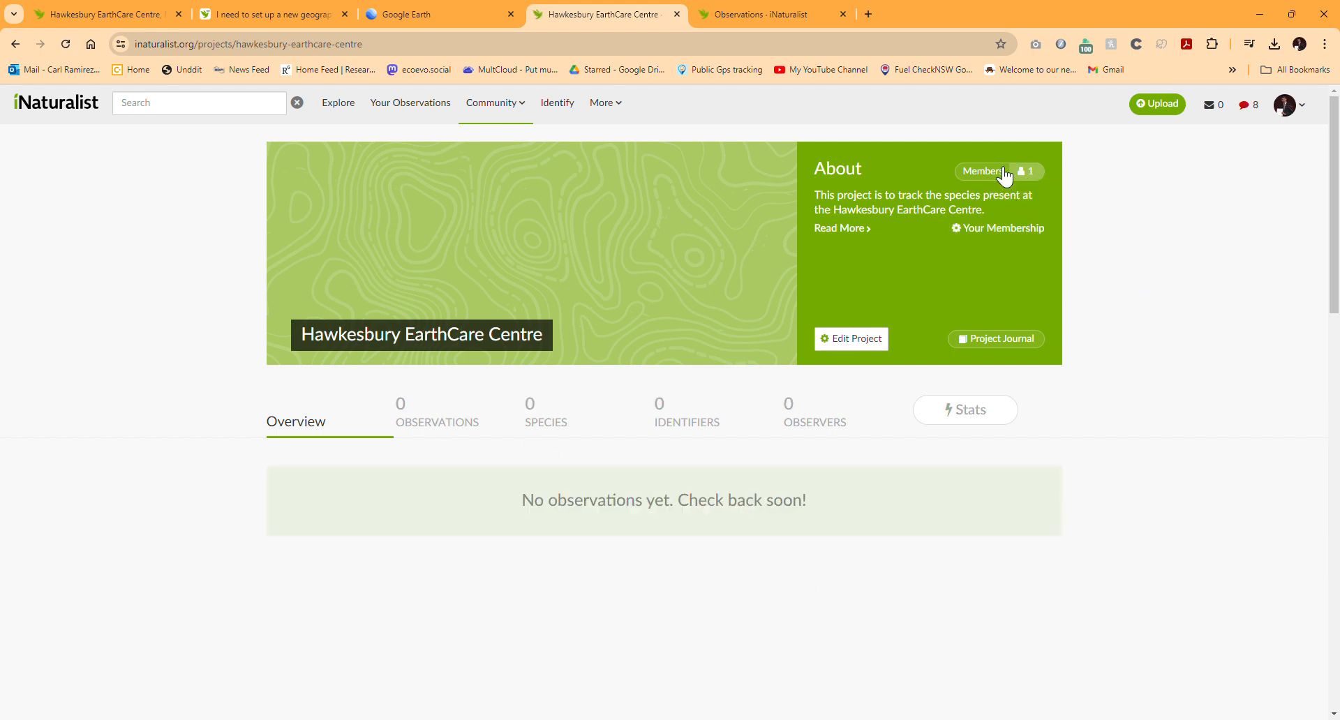
left_click(981, 342)
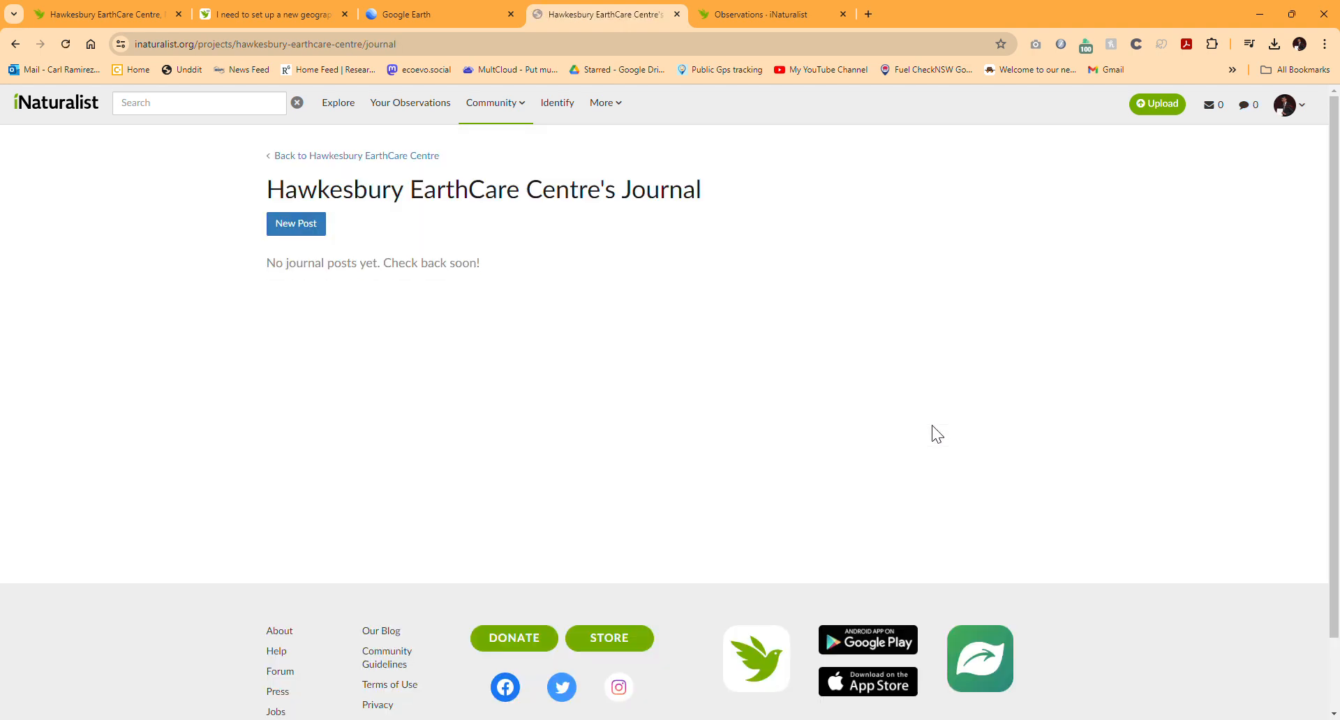
left_click(307, 156)
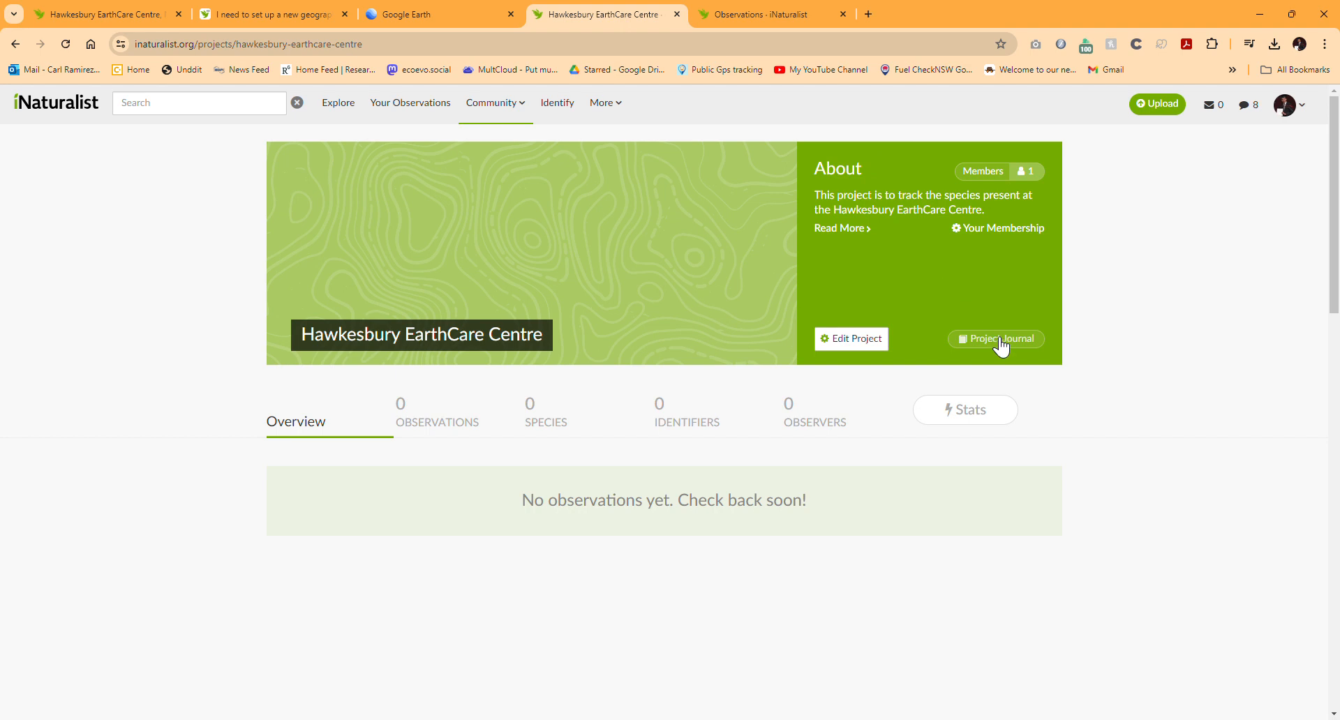
Open the project for editing and examine its included place, data quality, media, date, trust and admin settings from start to end
left_click(853, 344)
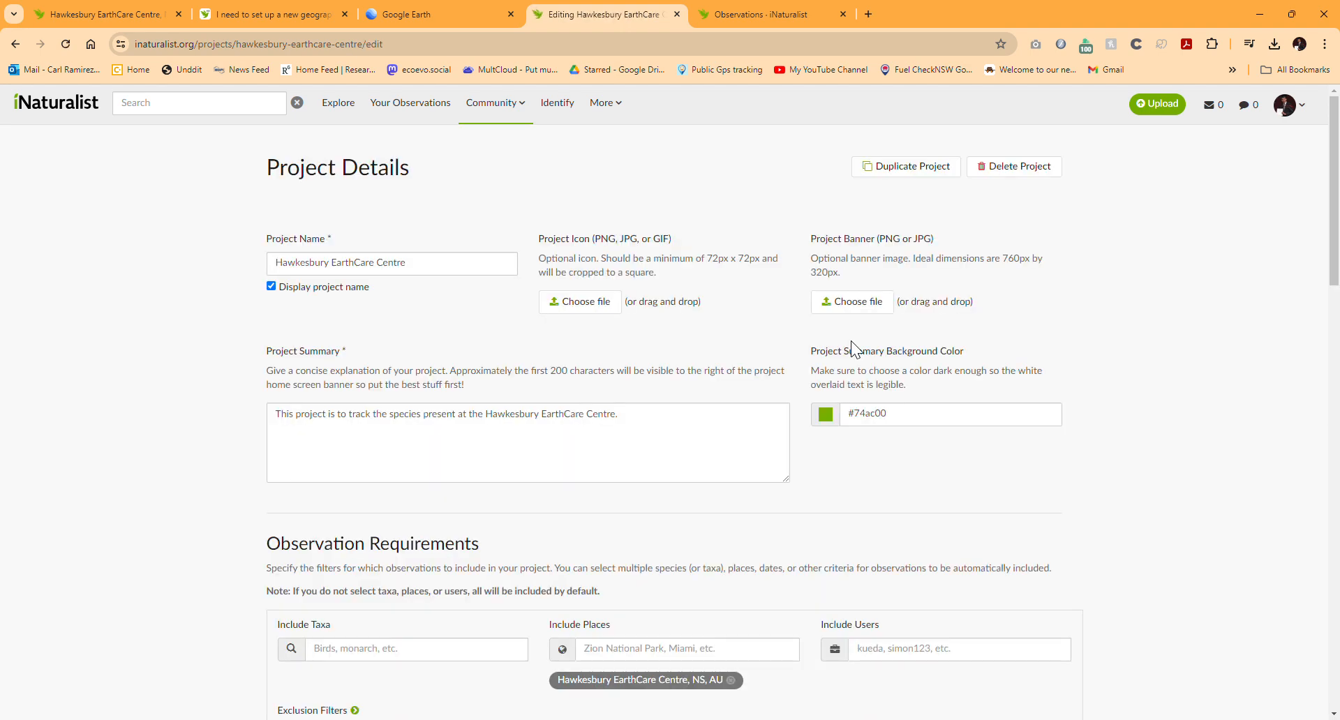
scroll(851, 341, "down", 4)
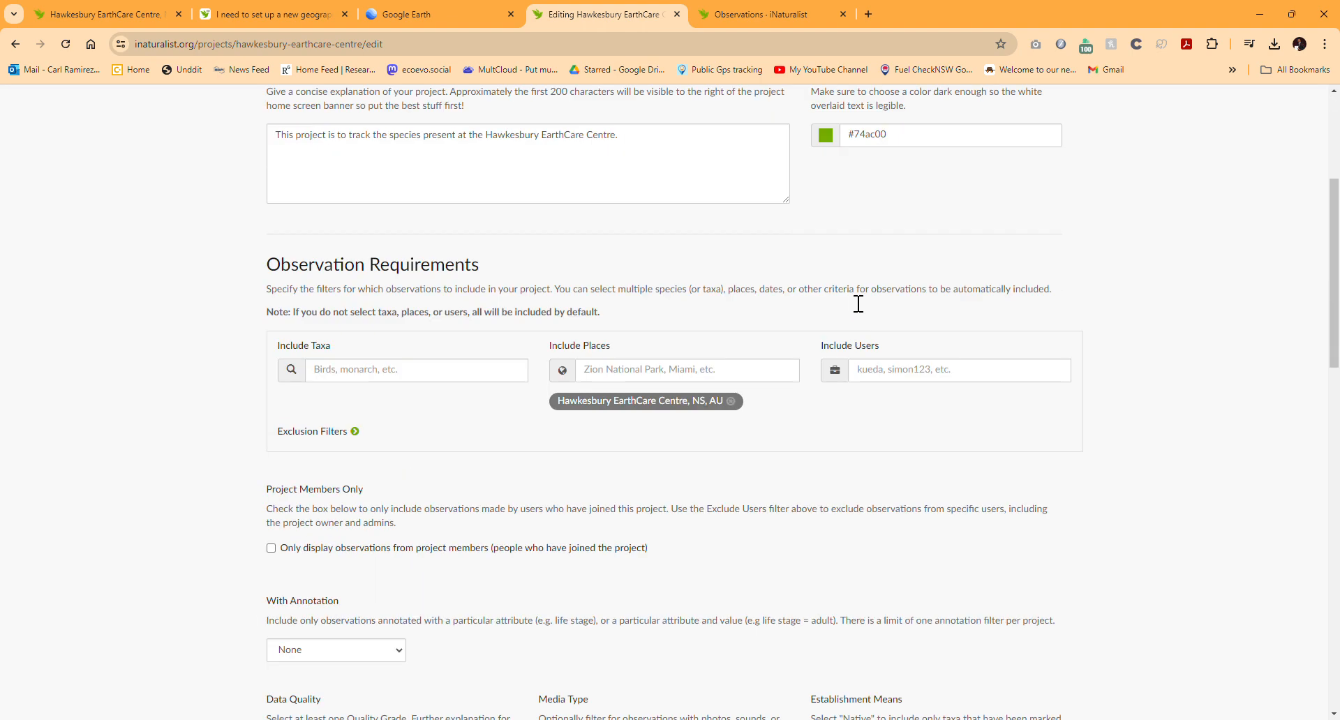
scroll(352, 436, "down", 5)
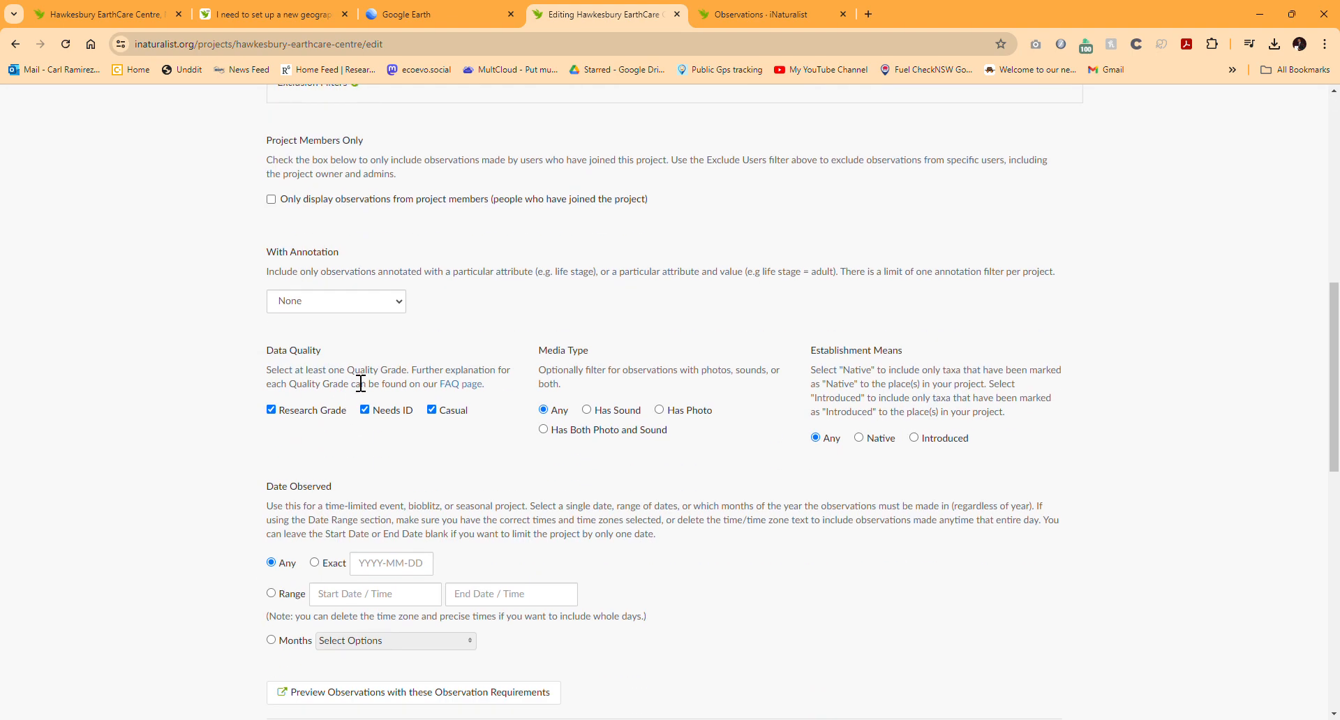
scroll(349, 381, "down", 3)
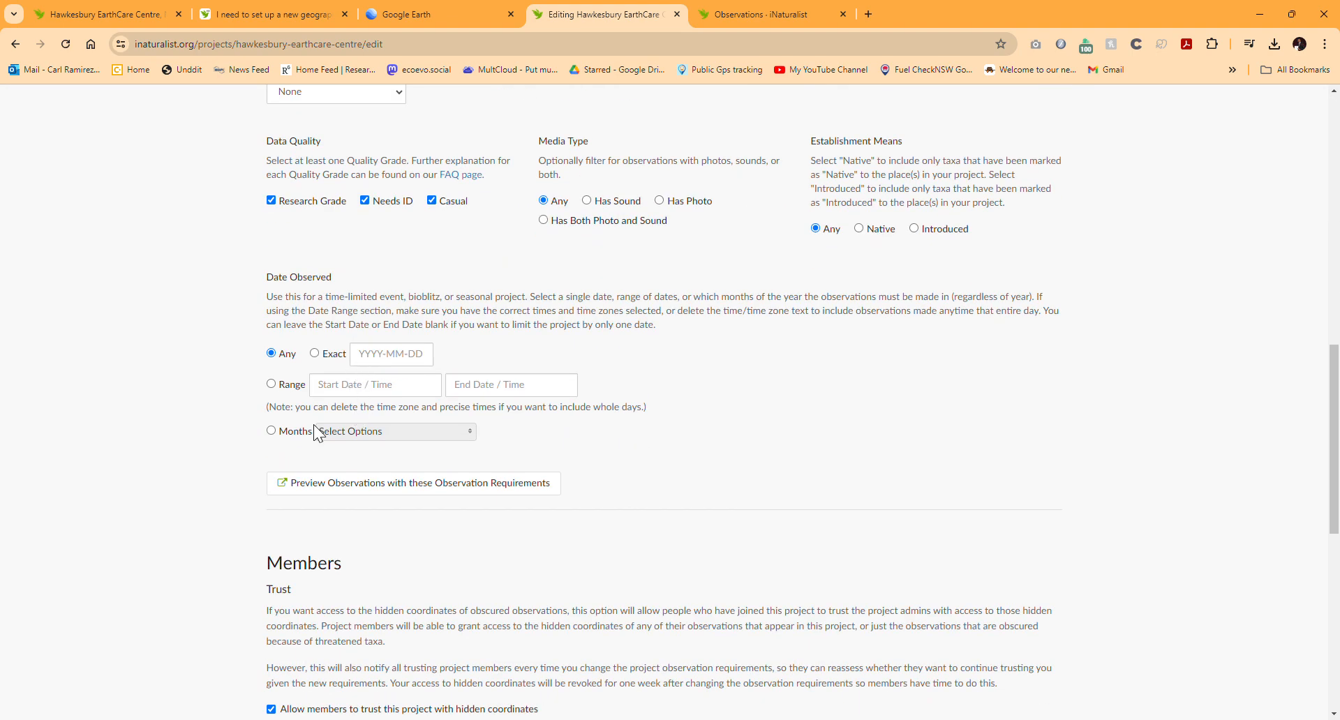
scroll(305, 421, "down", 5)
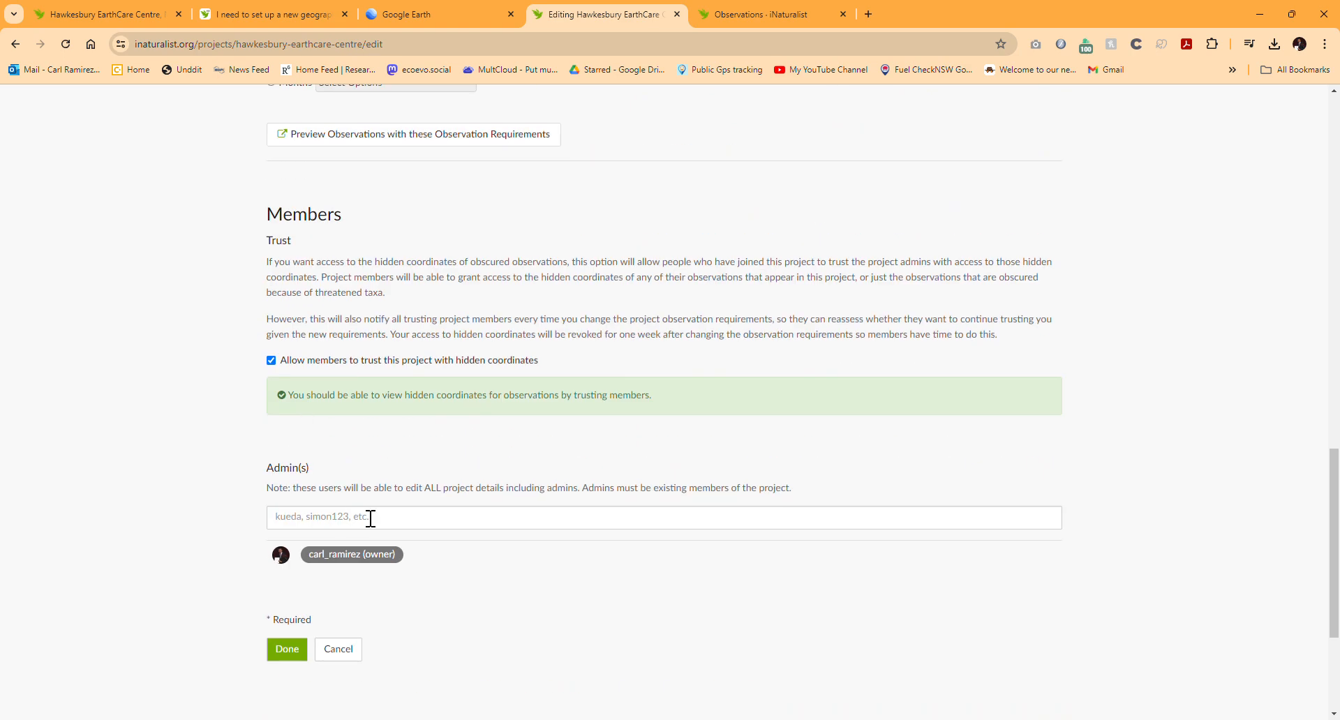
scroll(368, 514, "up", 4)
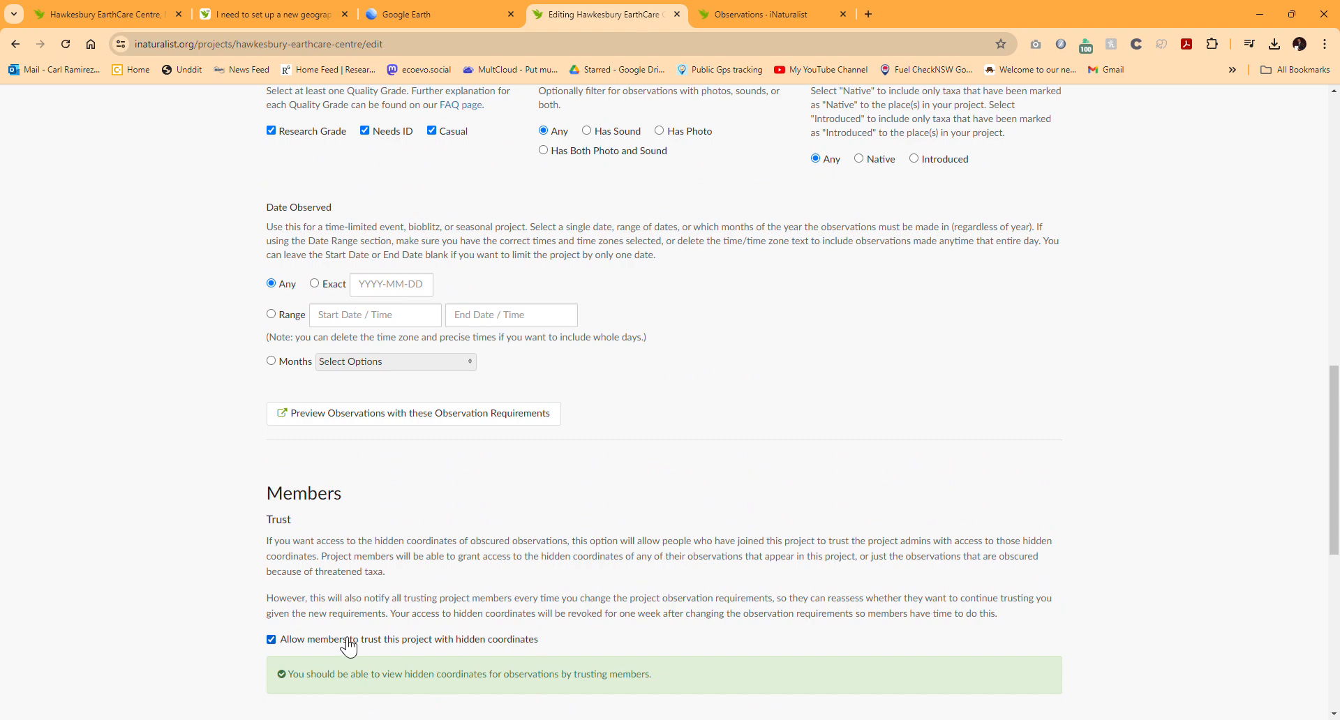
scroll(349, 648, "up", 14)
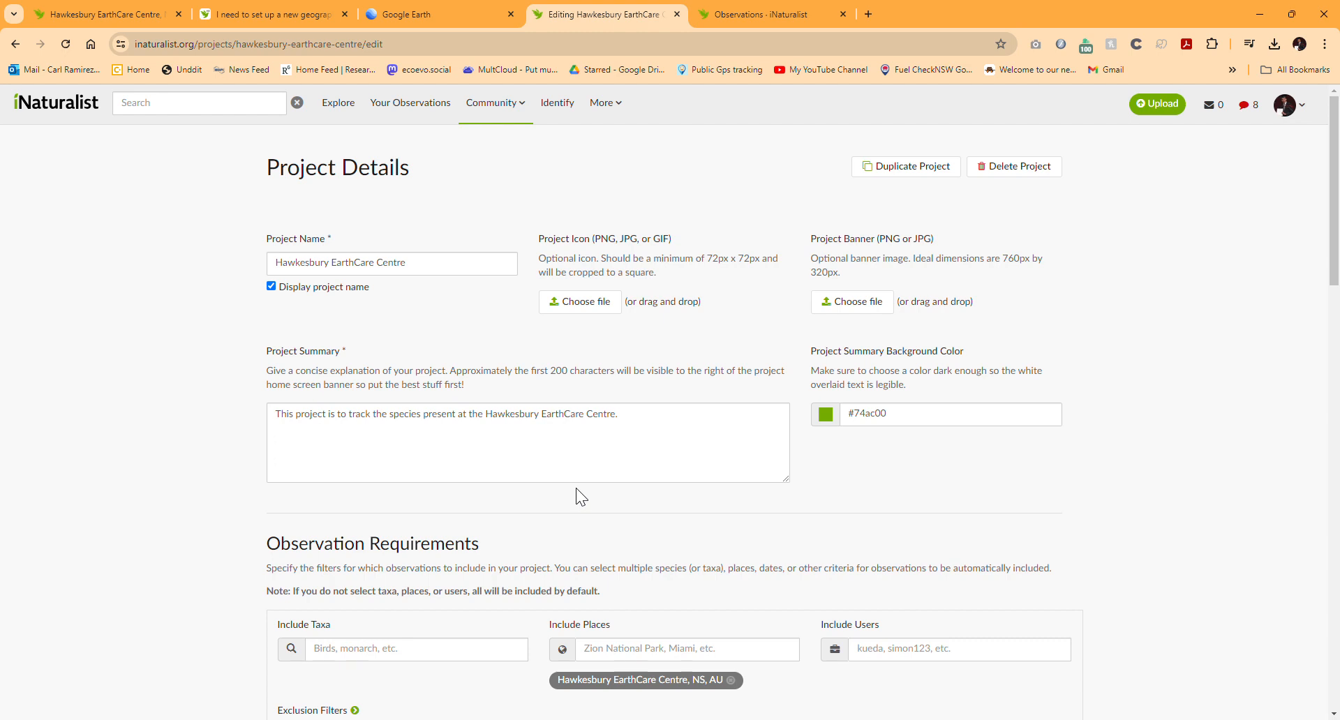
scroll(576, 490, "down", 7)
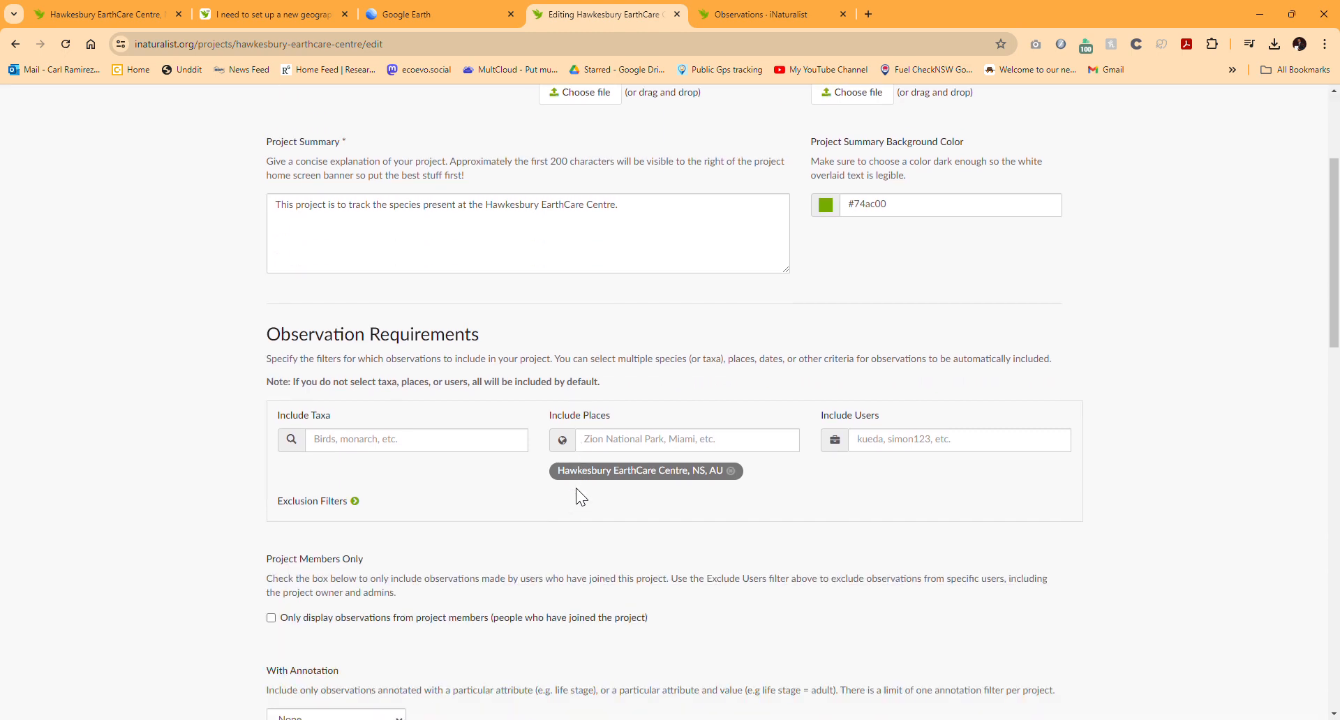
scroll(576, 495, "down", 2)
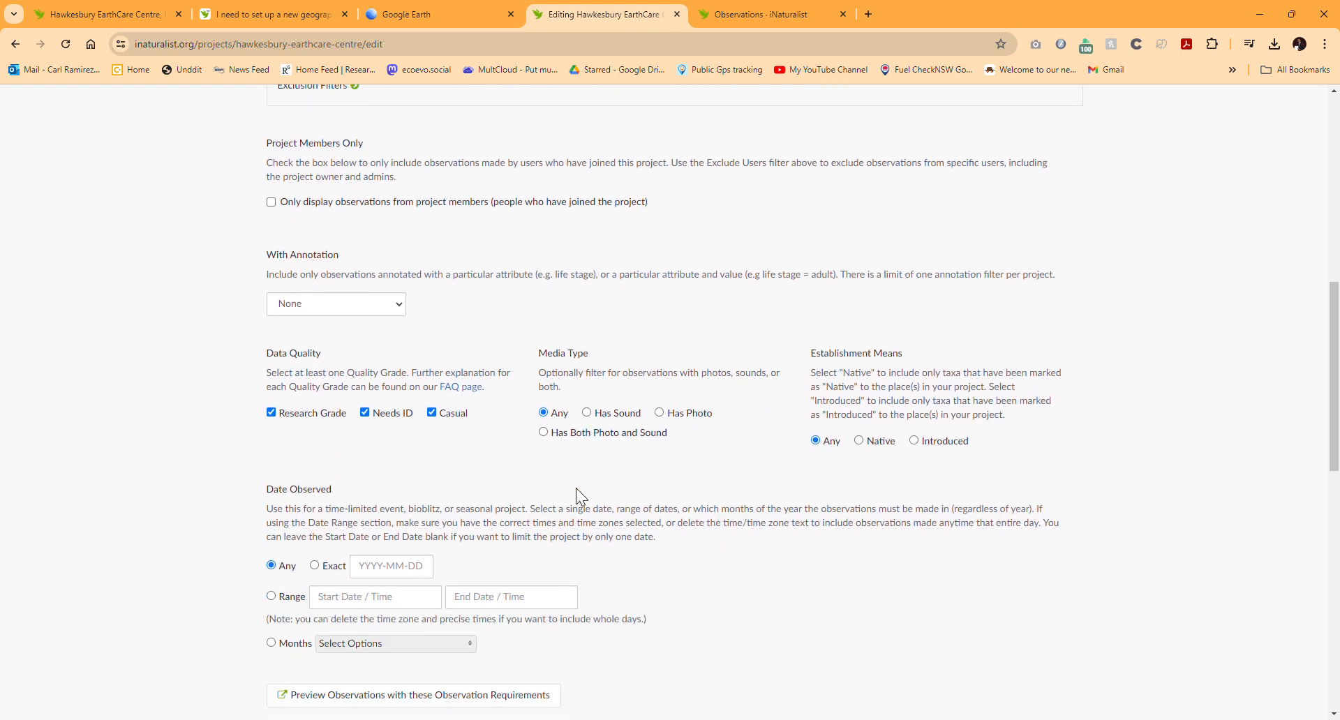
scroll(575, 488, "down", 8)
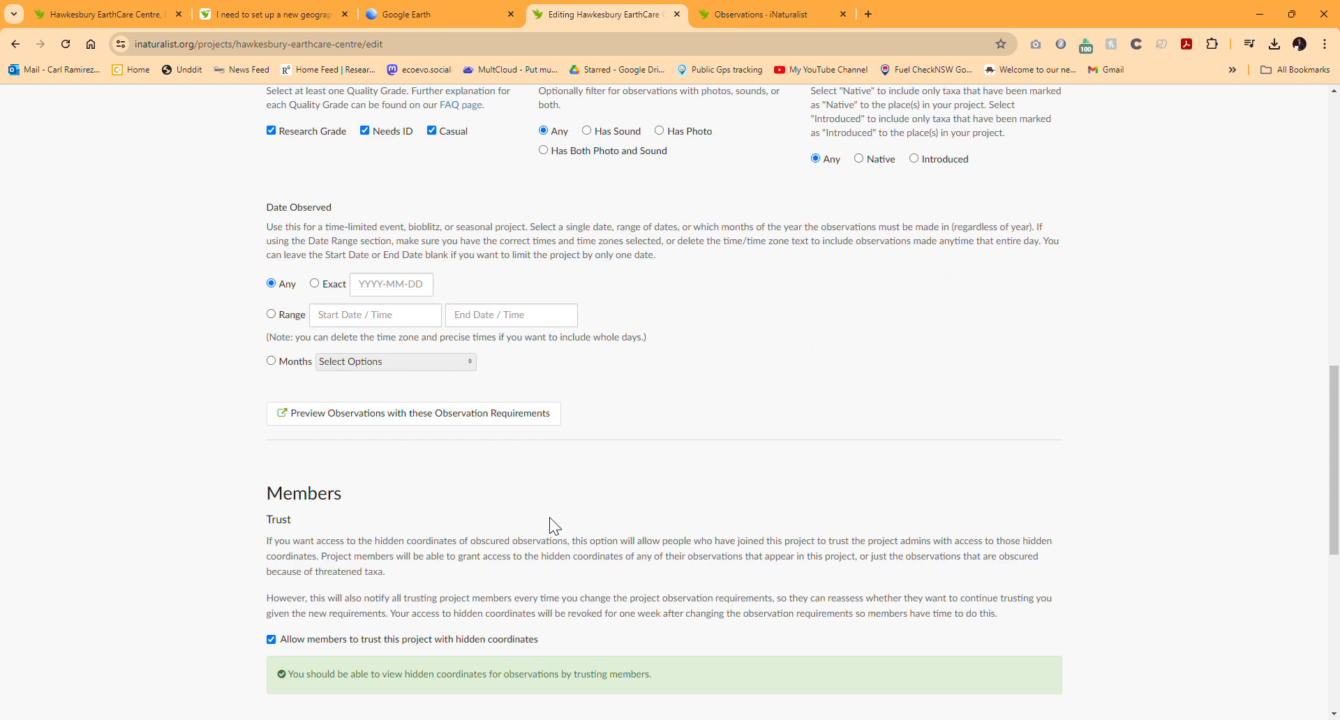
scroll(484, 520, "up", 17)
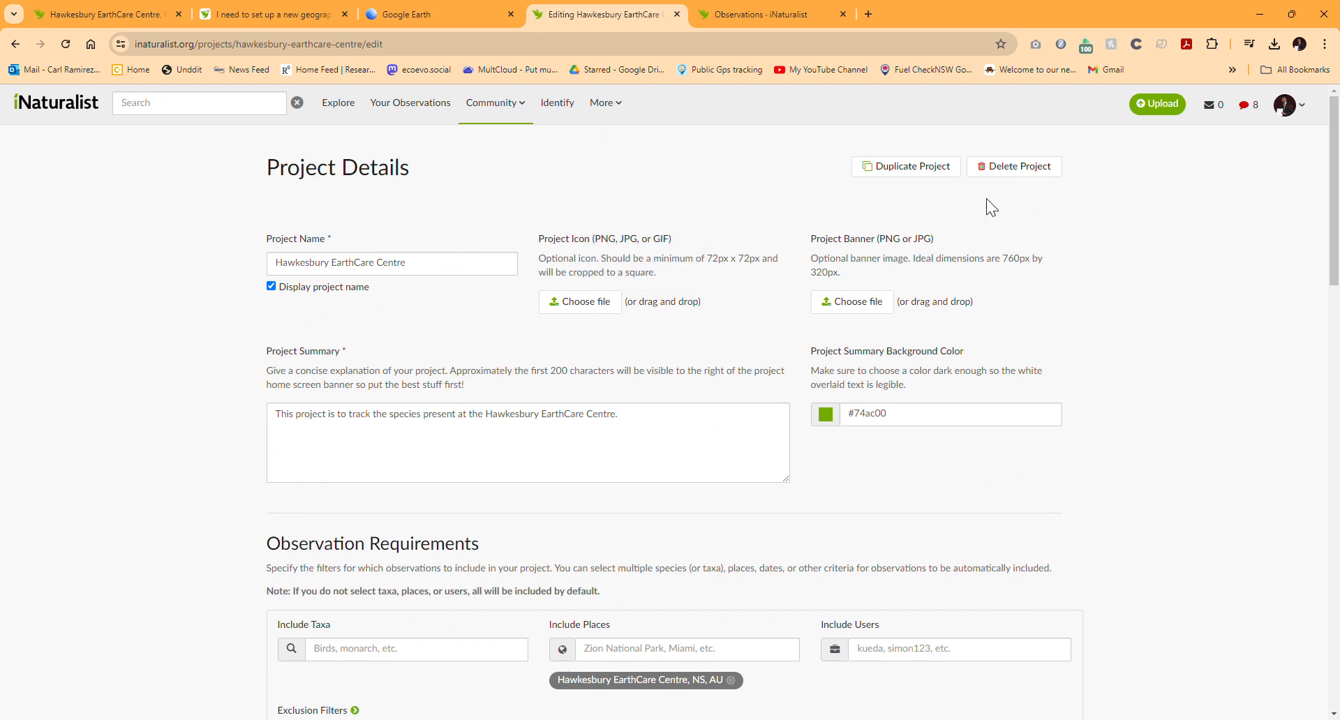
Return to the home dashboard and reopen the Hawkesbury EarthCare Centre project from the projects you admin
left_click(55, 107)
scroll(661, 380, "down", 7)
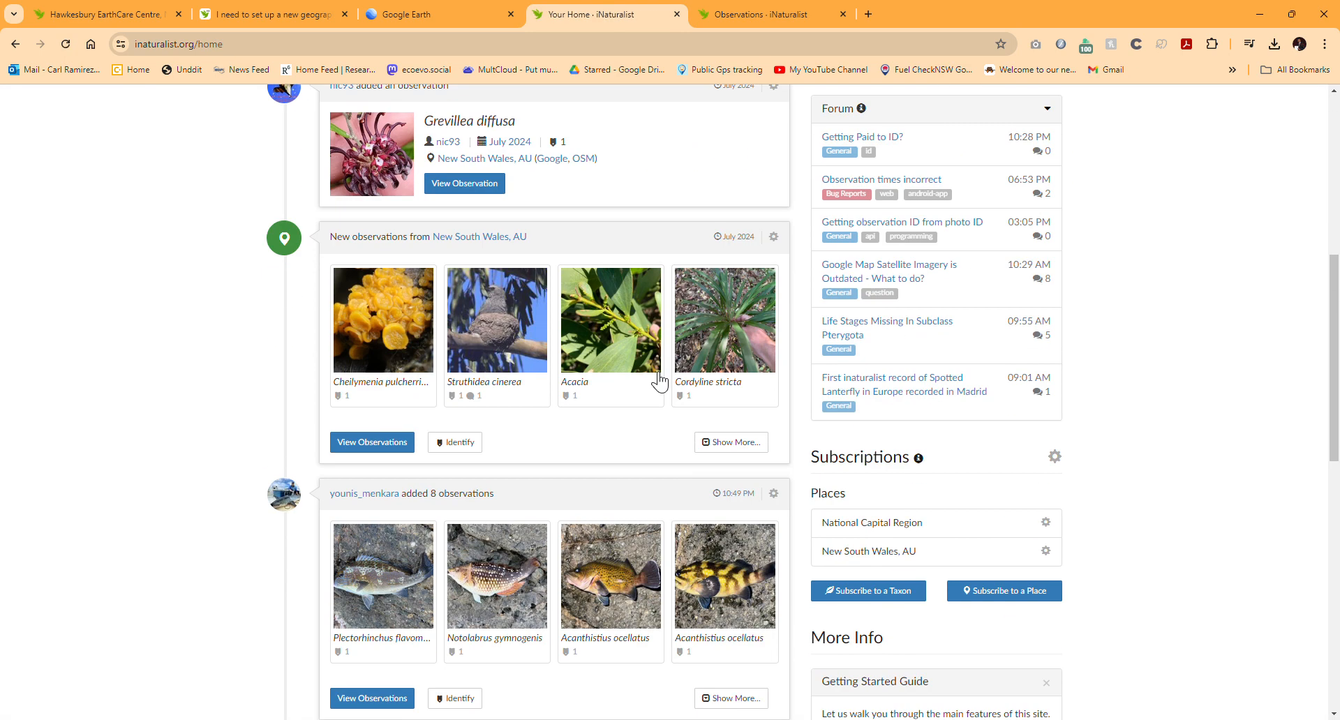
scroll(881, 334, "up", 7)
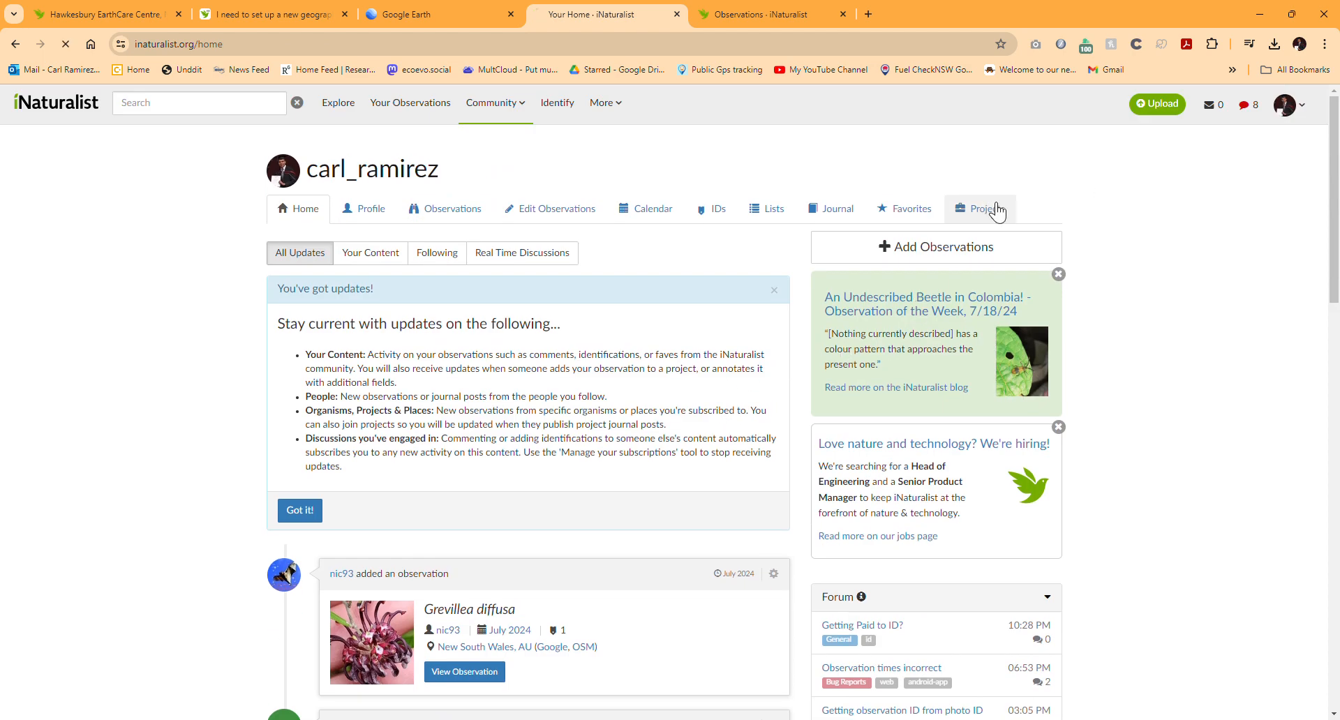
left_click(985, 208)
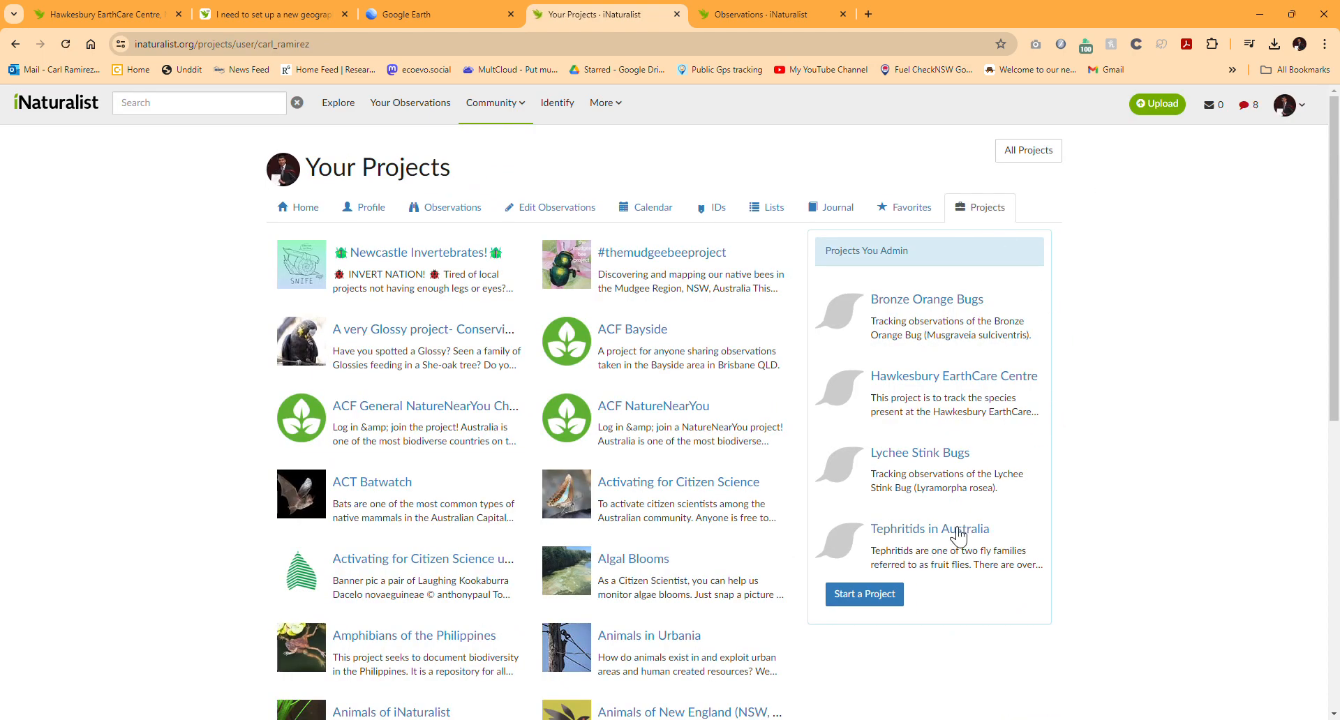
left_click(934, 381)
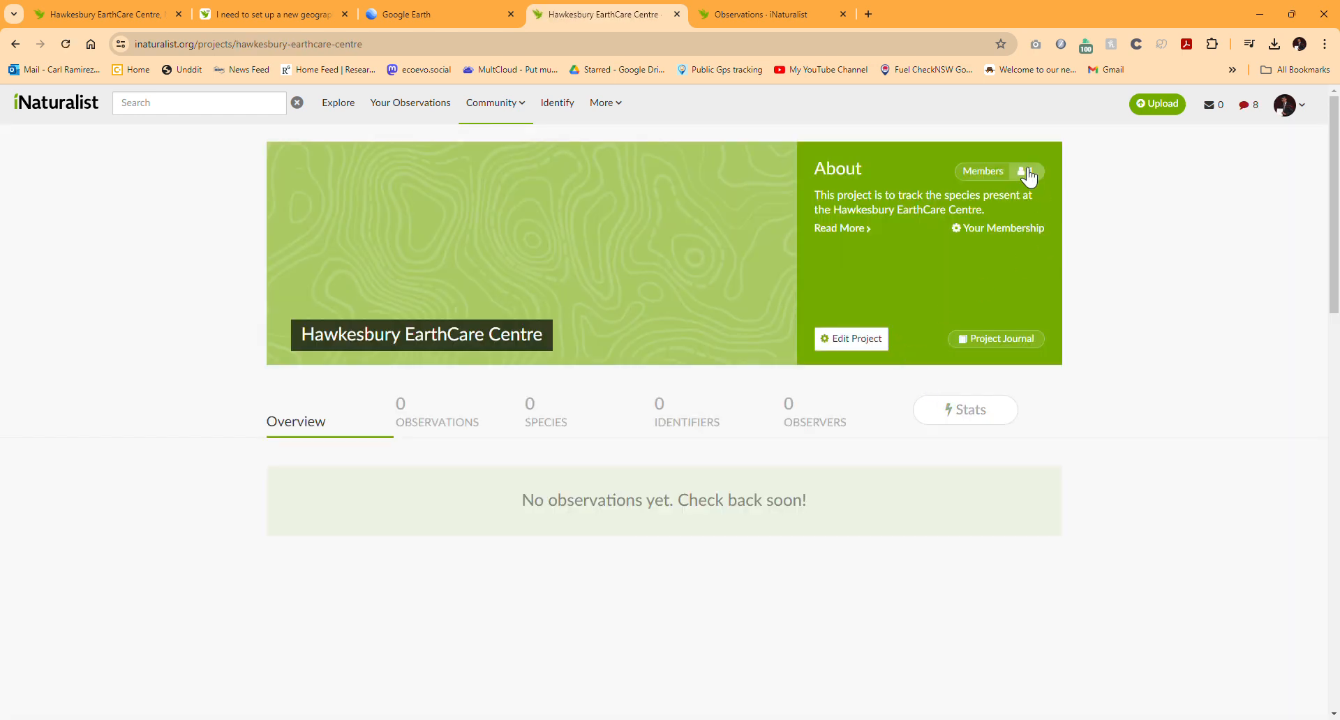
Look at the project's members indicator and empty journal once more and go back to the project page
left_click(1028, 175)
left_click(1003, 339)
left_click(300, 158)
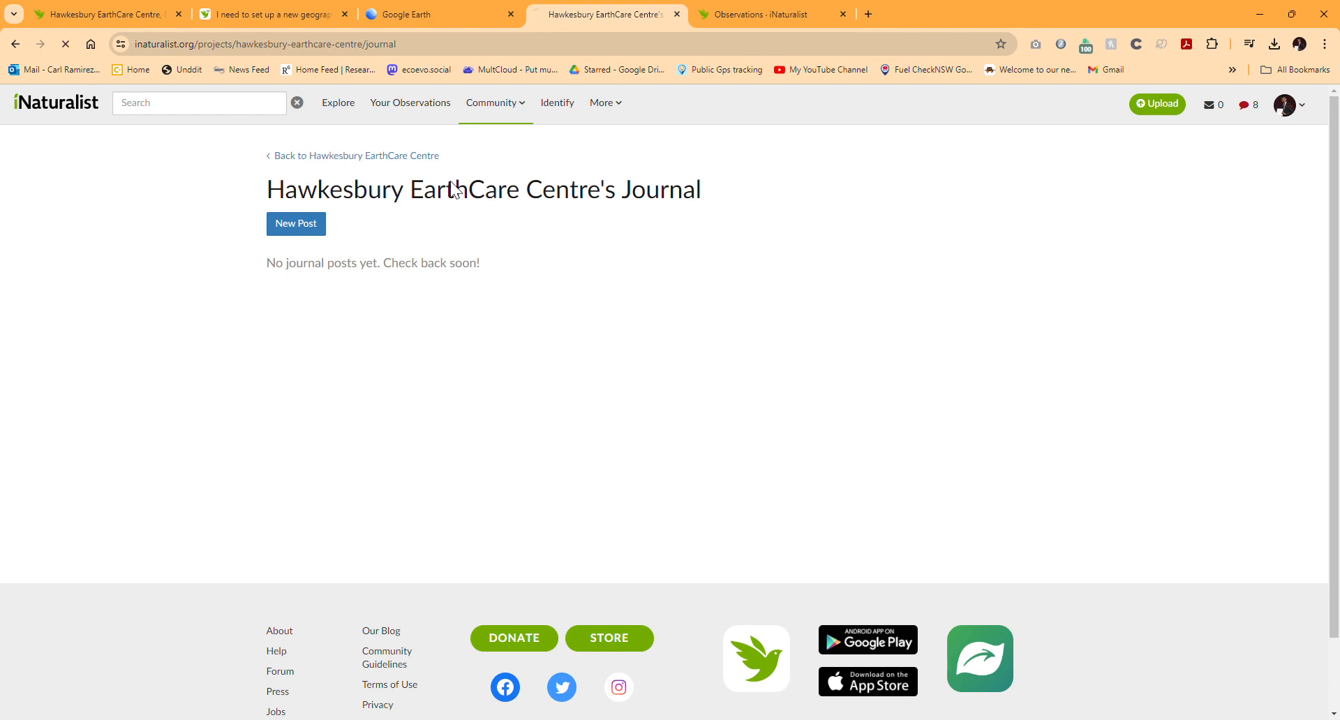
Reopen the project for editing and check the included taxa, places and users filters, trying "All" as a user and clearing it
left_click(832, 340)
scroll(529, 476, "down", 4)
left_click(666, 377)
left_click(877, 381)
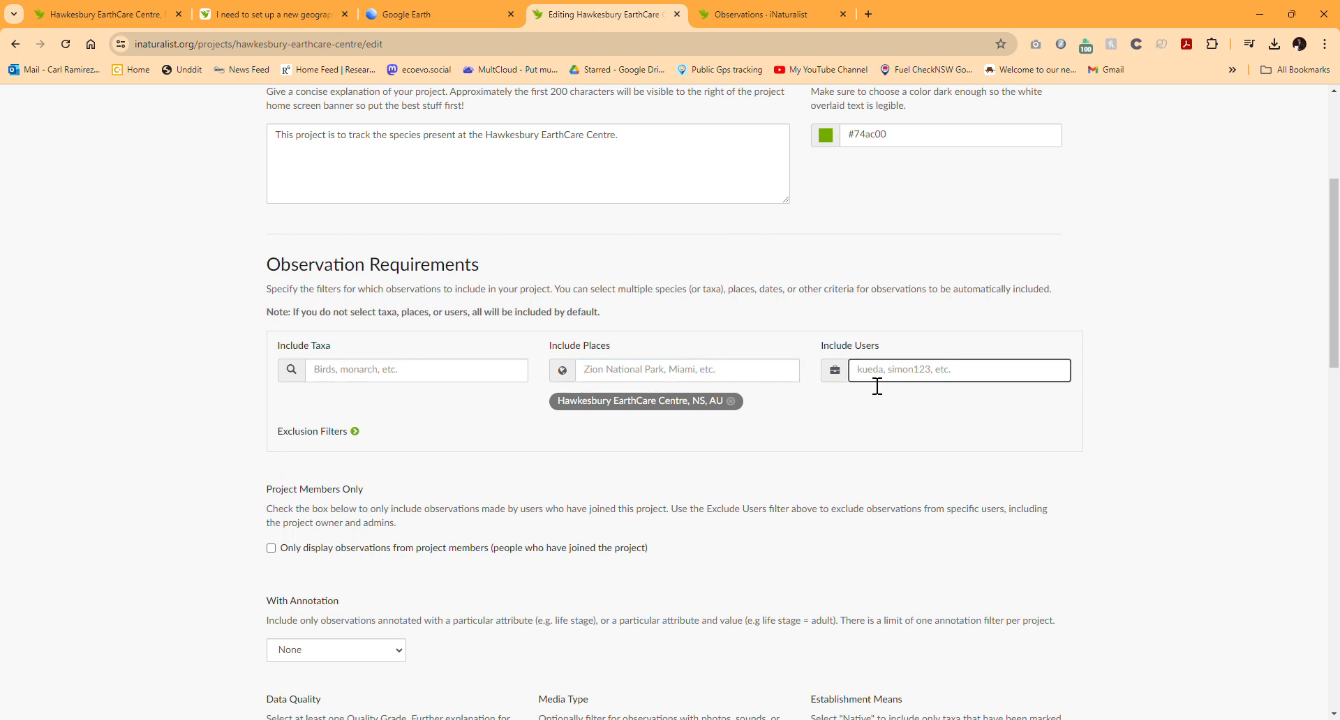
type("All")
key("ctrl+a")
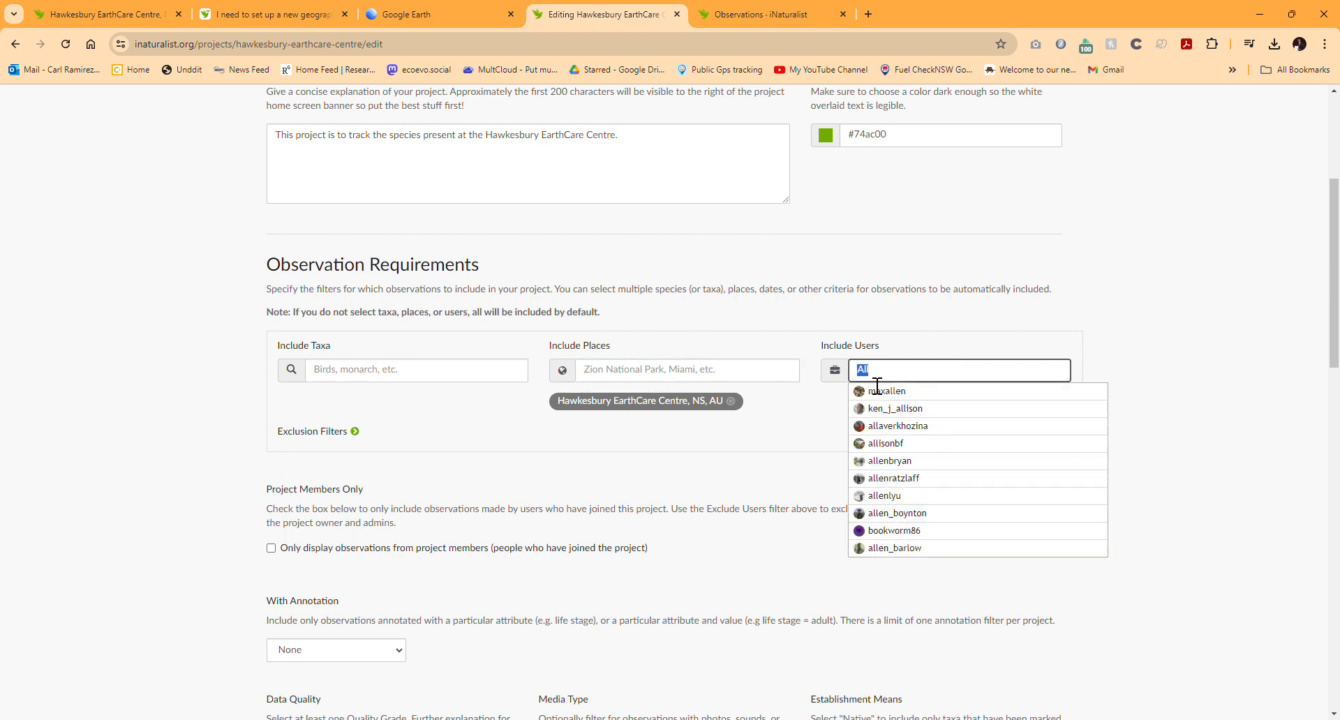
key("BackSpace")
left_click(608, 372)
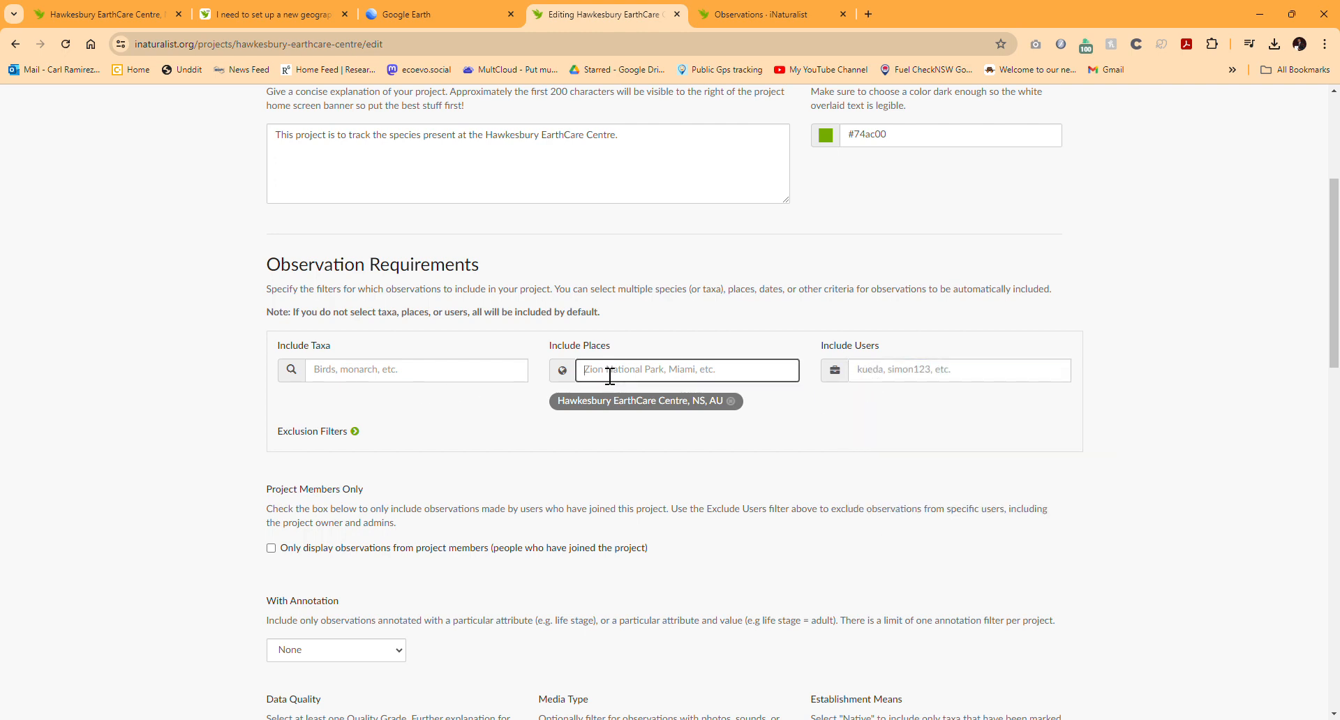
left_click(448, 377)
scroll(448, 377, "up", 5)
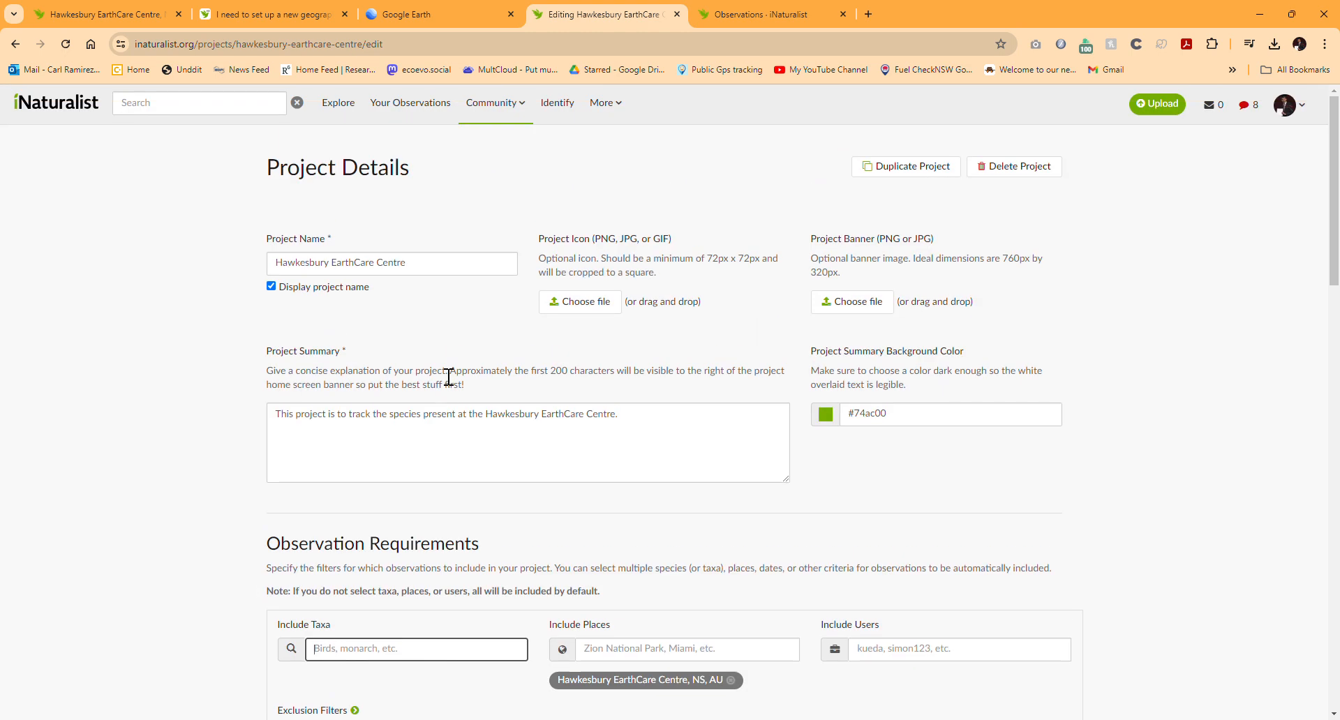
Expand the exclusion filters and look through the exclusion, members-only and annotation options of the observation requirements
scroll(448, 353, "down", 4)
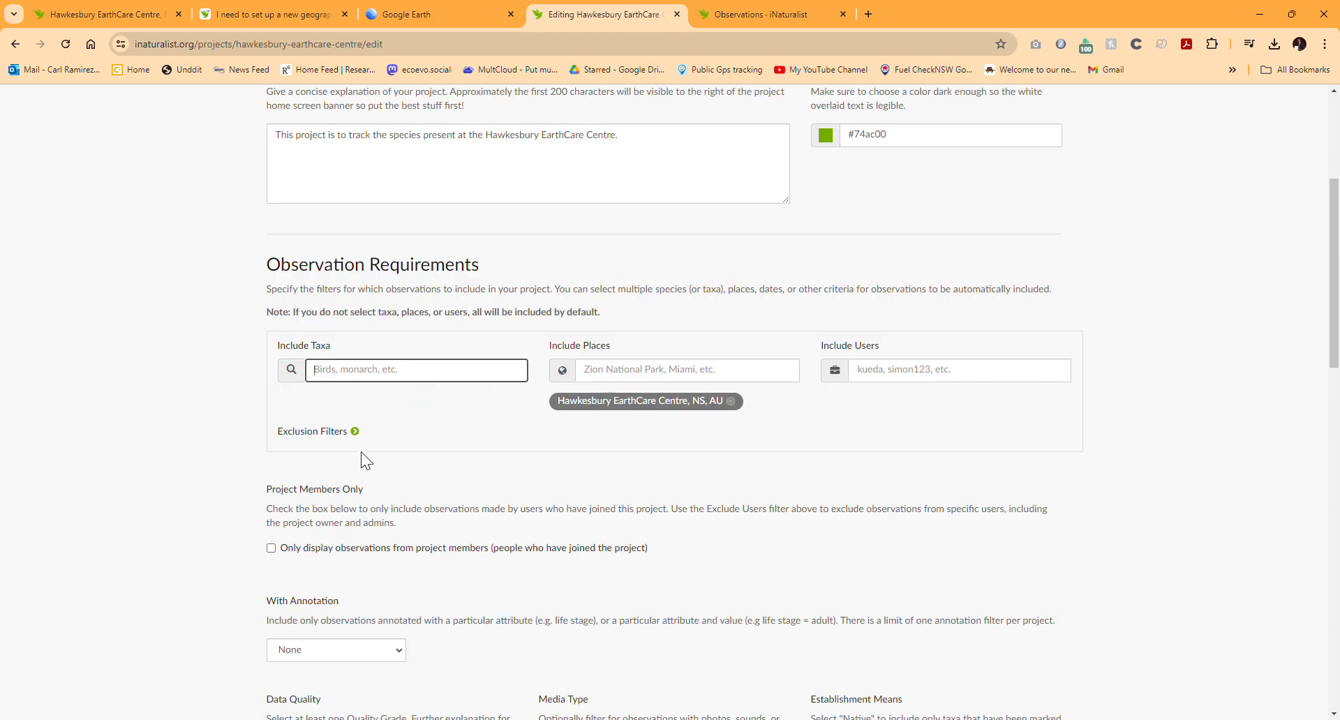
left_click(354, 432)
left_click(421, 381)
scroll(398, 388, "down", 1)
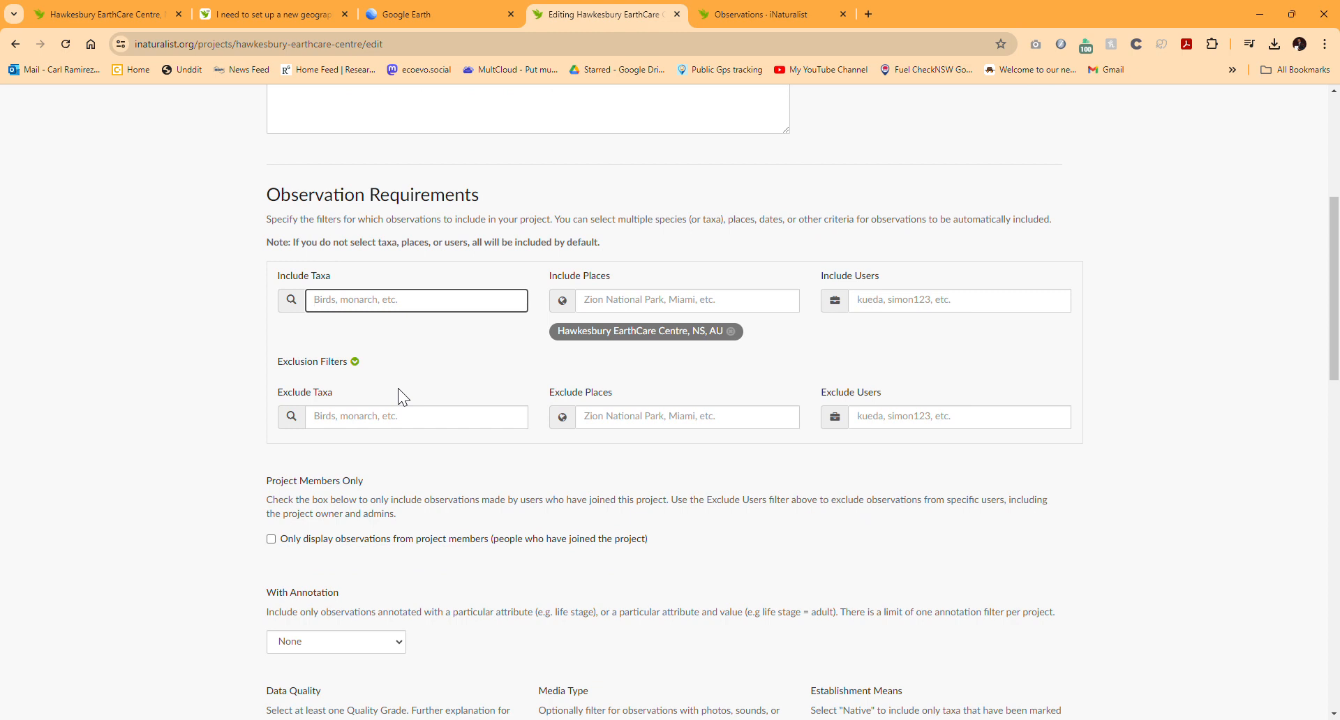
scroll(404, 401, "down", 2)
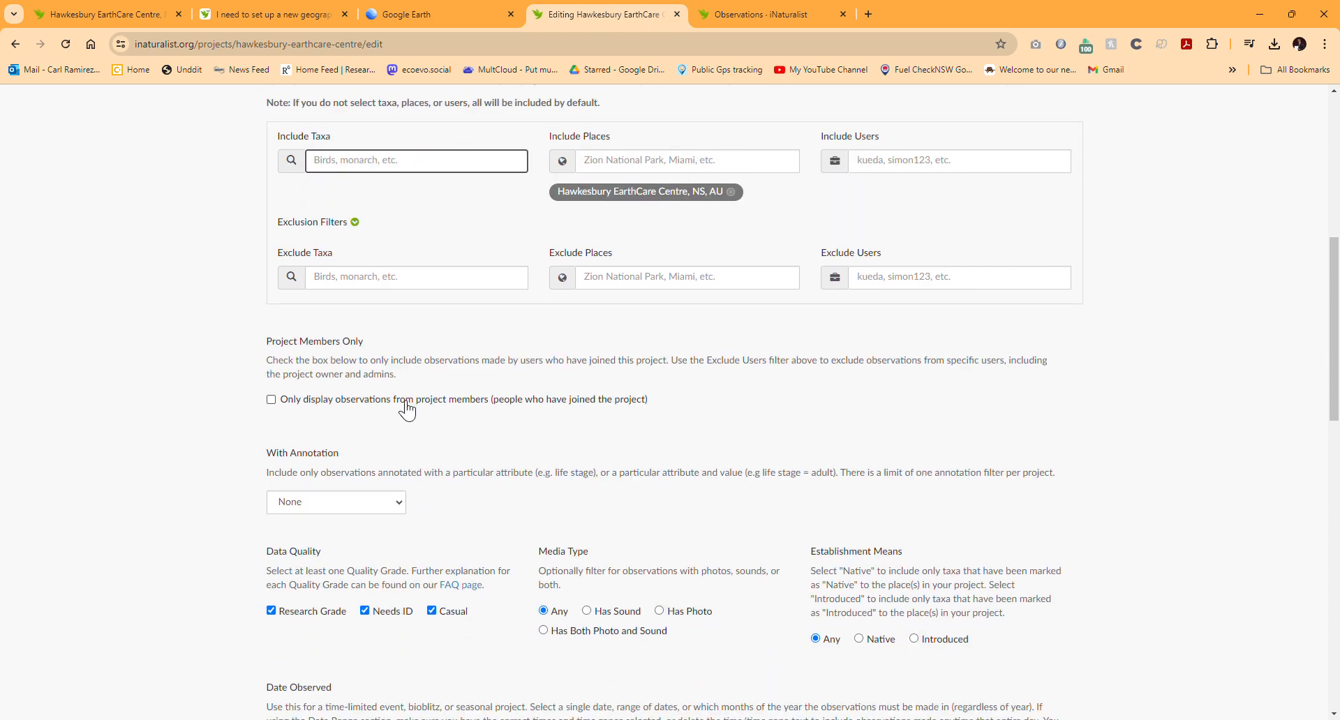
left_click(342, 499)
left_click(580, 434)
scroll(579, 436, "down", 5)
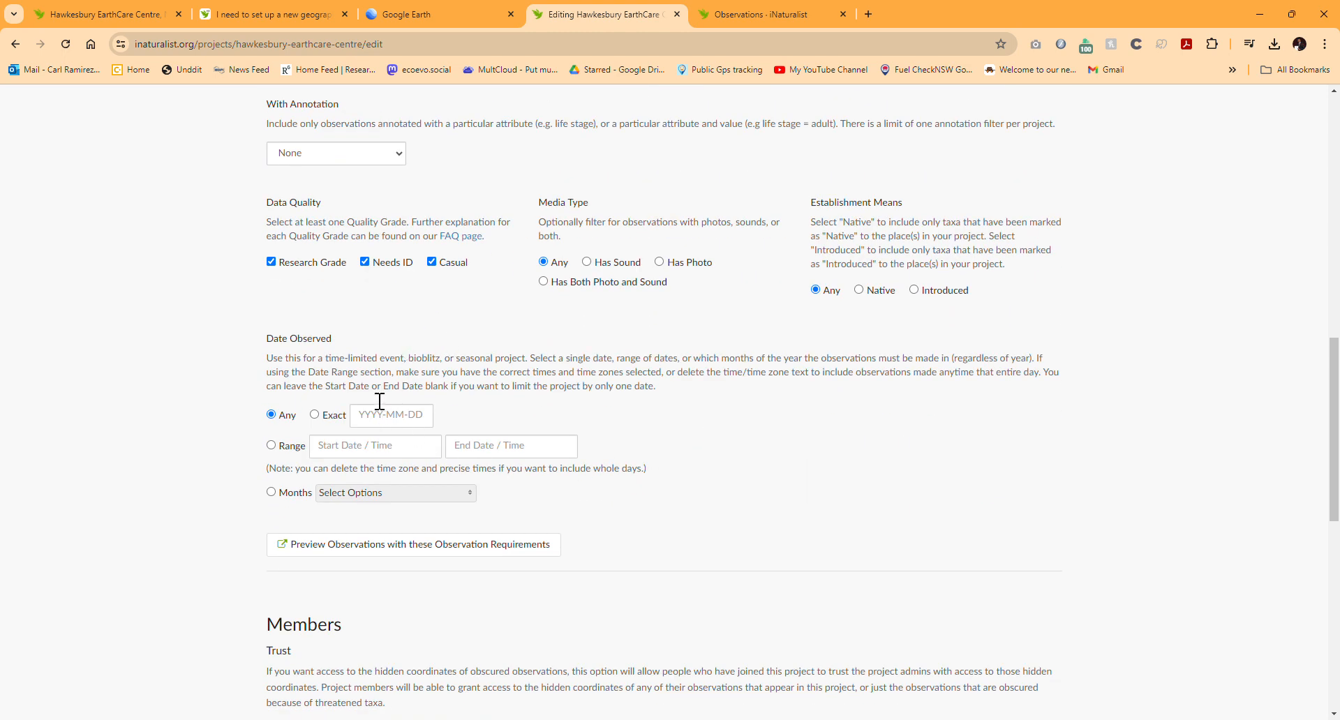
Go through the observation date, hidden-coordinates trust and admin settings and save the project
left_click(315, 416)
scroll(418, 439, "down", 5)
left_click(401, 587)
left_click_drag(379, 422, 386, 423)
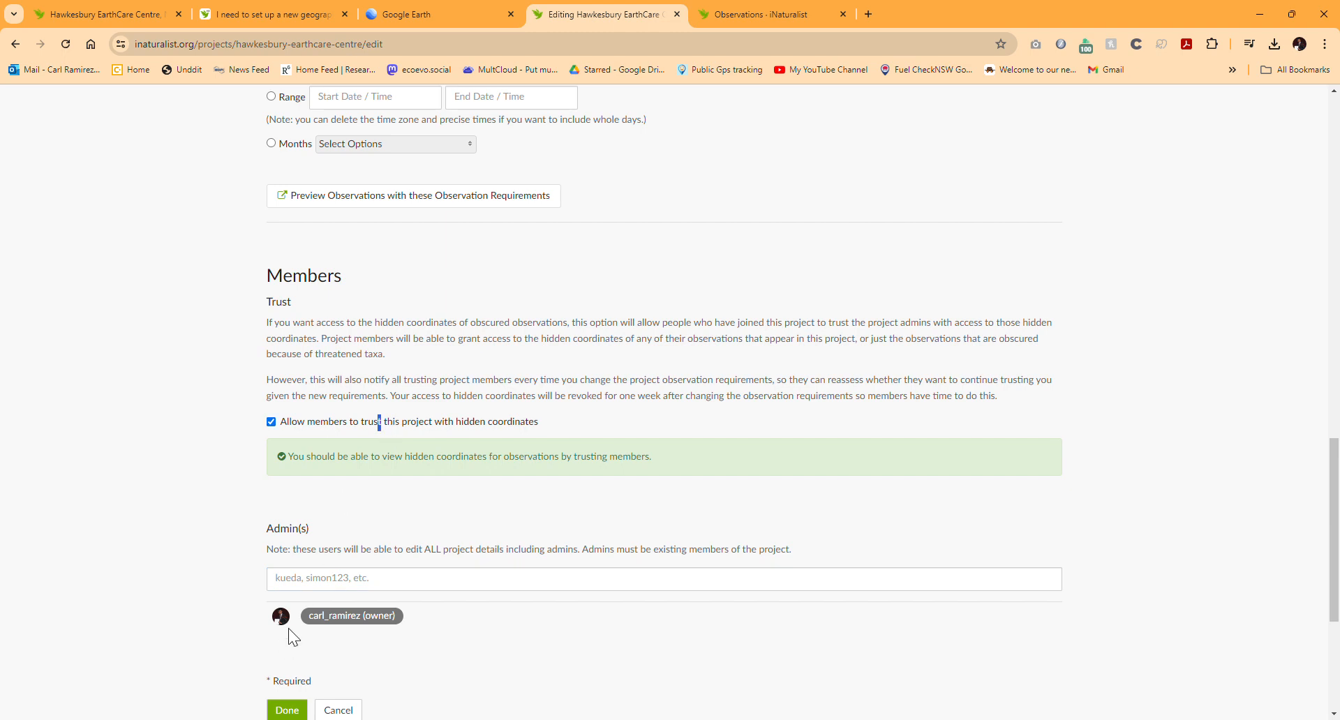
left_click(270, 421)
left_click(294, 661)
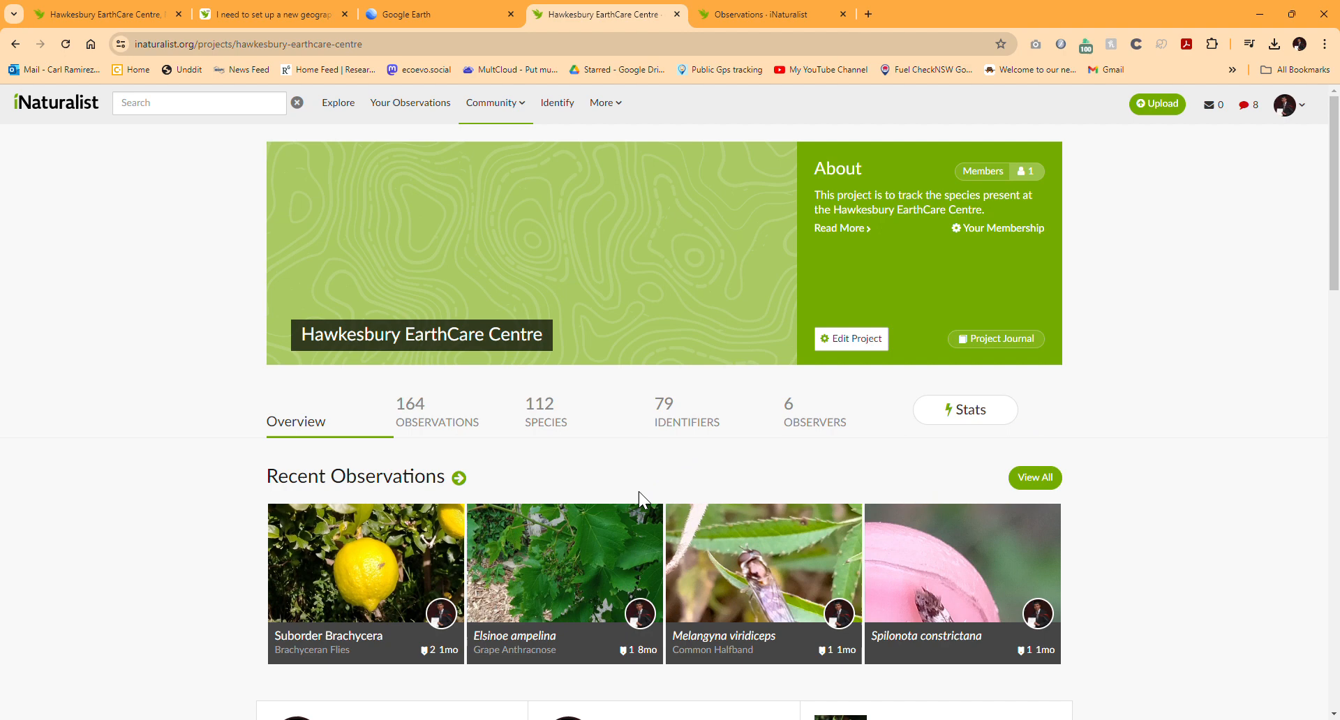
Show the project's observations on the map and examine how they fall within the EarthCare Centre boundary
left_click(471, 432)
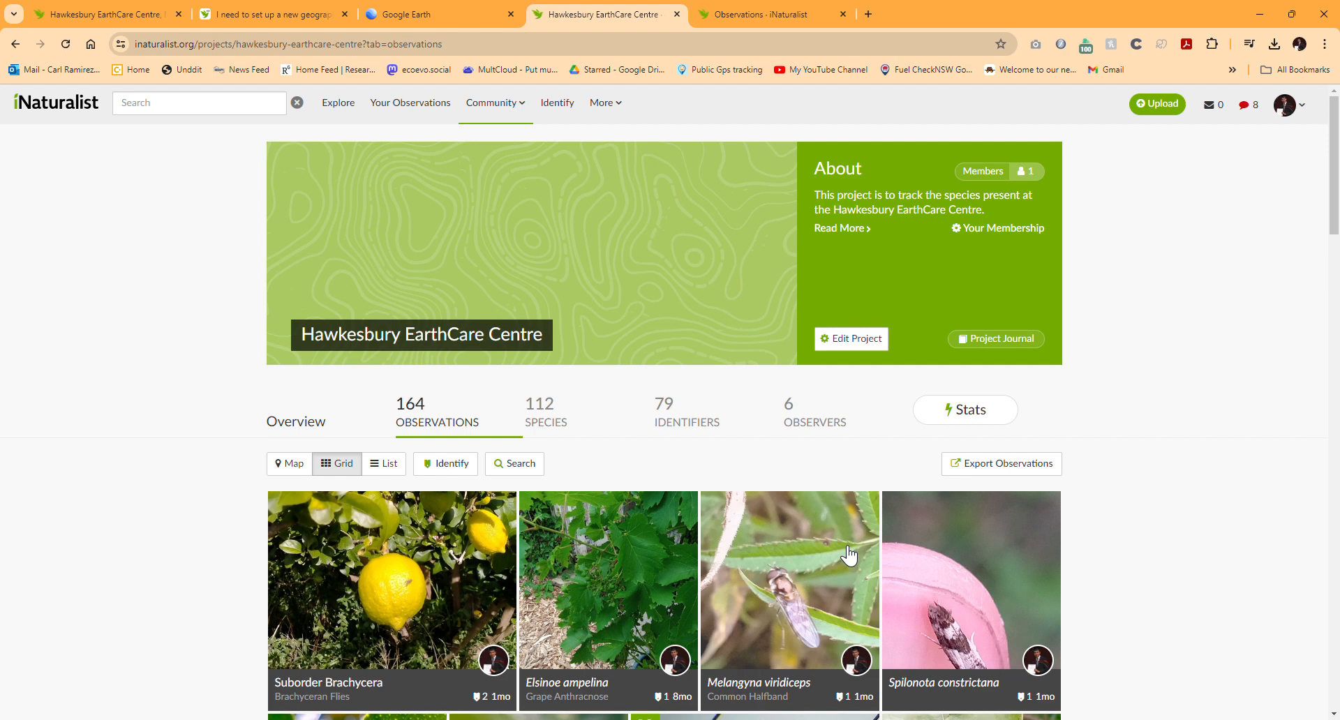
left_click(300, 466)
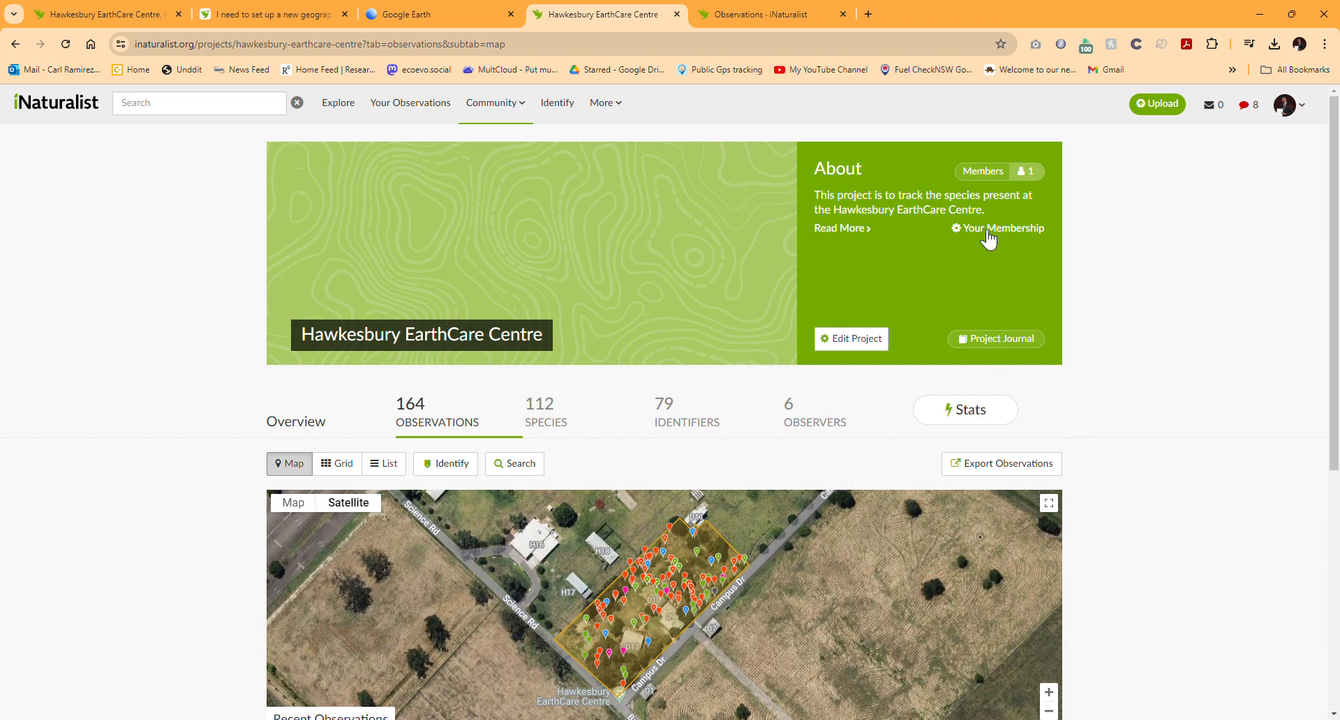
scroll(808, 419, "down", 4)
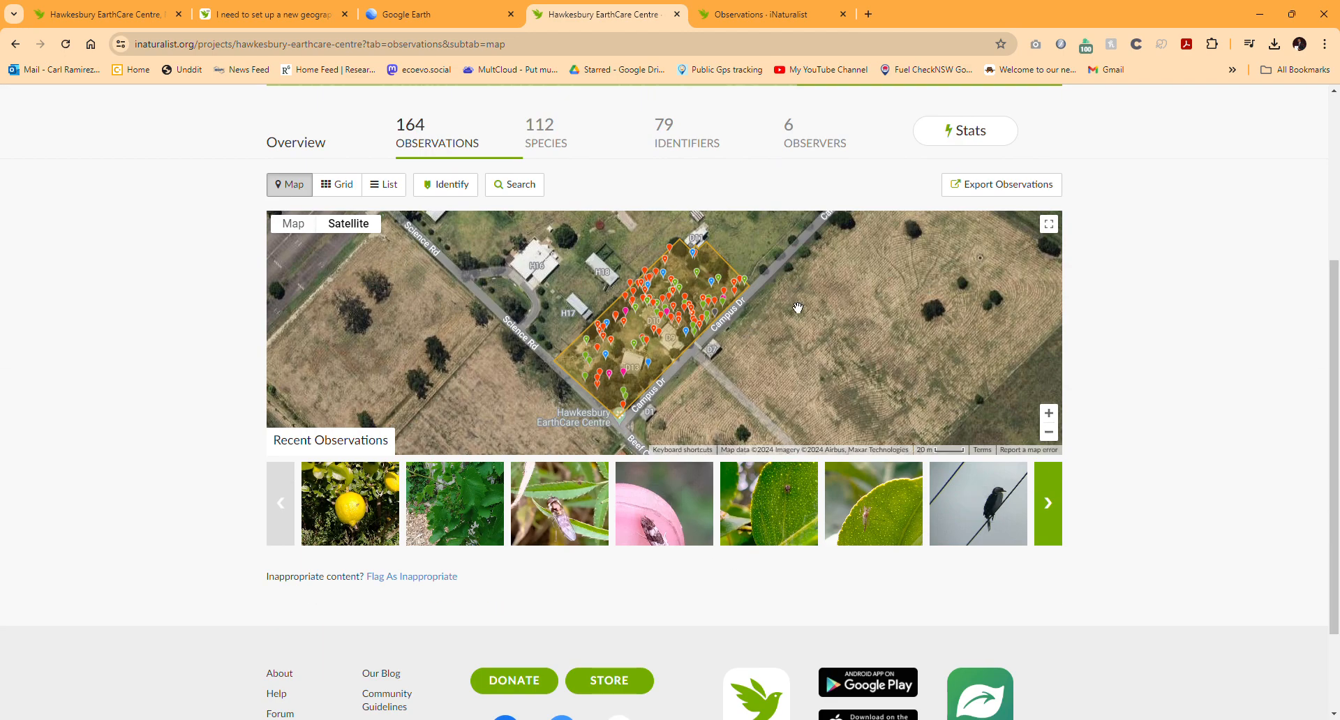
scroll(966, 488, "up", 5)
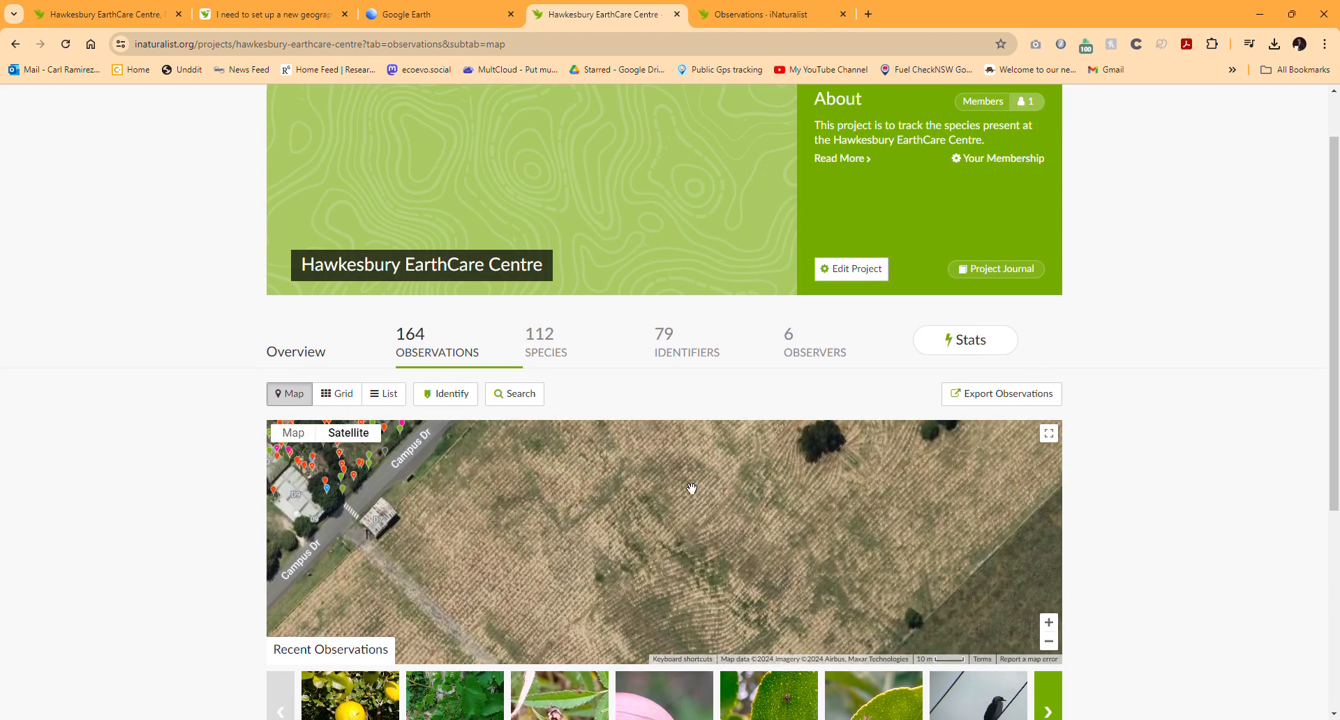
scroll(969, 561, "down", 2)
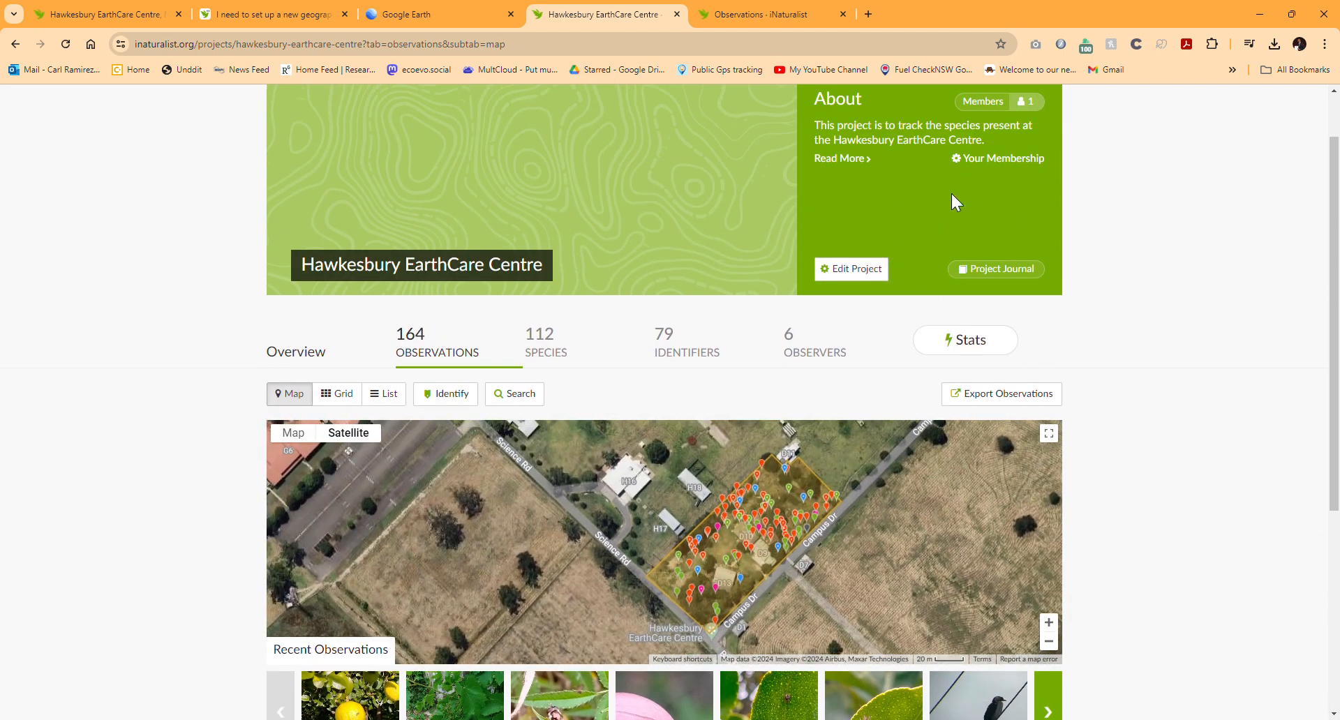